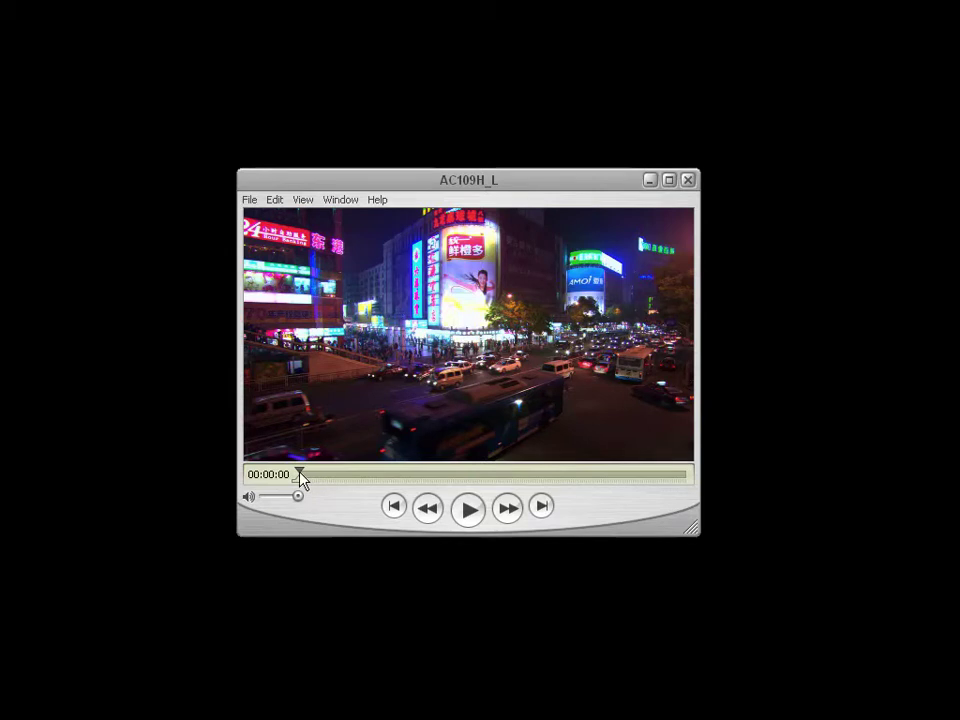
- Scrub through the AC109H_L night traffic clip to review the footage
{"action": "mouse_move", "coordinate": [299, 474]}
{"action": "left_mouse_down"}
{"action": "mouse_move", "coordinate": [343, 463]}
{"action": "mouse_move", "coordinate": [288, 471]}
{"action": "mouse_move", "coordinate": [334, 456]}
{"action": "mouse_move", "coordinate": [296, 456]}
{"action": "mouse_move", "coordinate": [339, 454]}
{"action": "mouse_move", "coordinate": [293, 452]}
{"action": "left_mouse_up"}
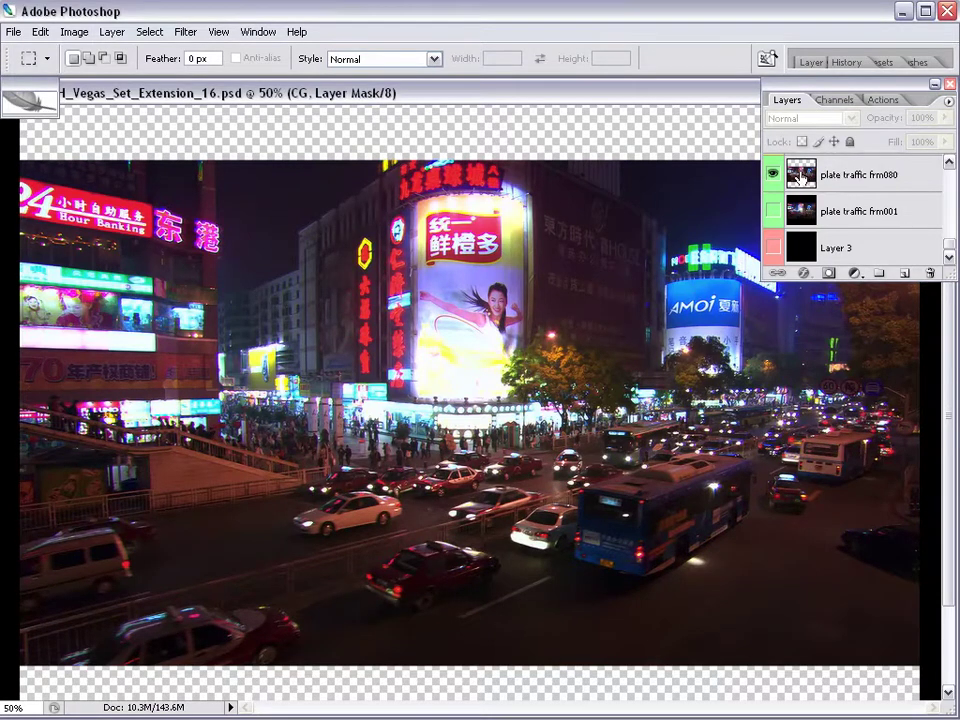
- Compare the plate traffic frm080 layer on its own with the full set extension composite by toggling the other layers' visibility
{"action": "left_click", "coordinate": [800, 178]}
{"action": "left_click_drag", "start_coordinate": [657, 301], "coordinate": [657, 313]}
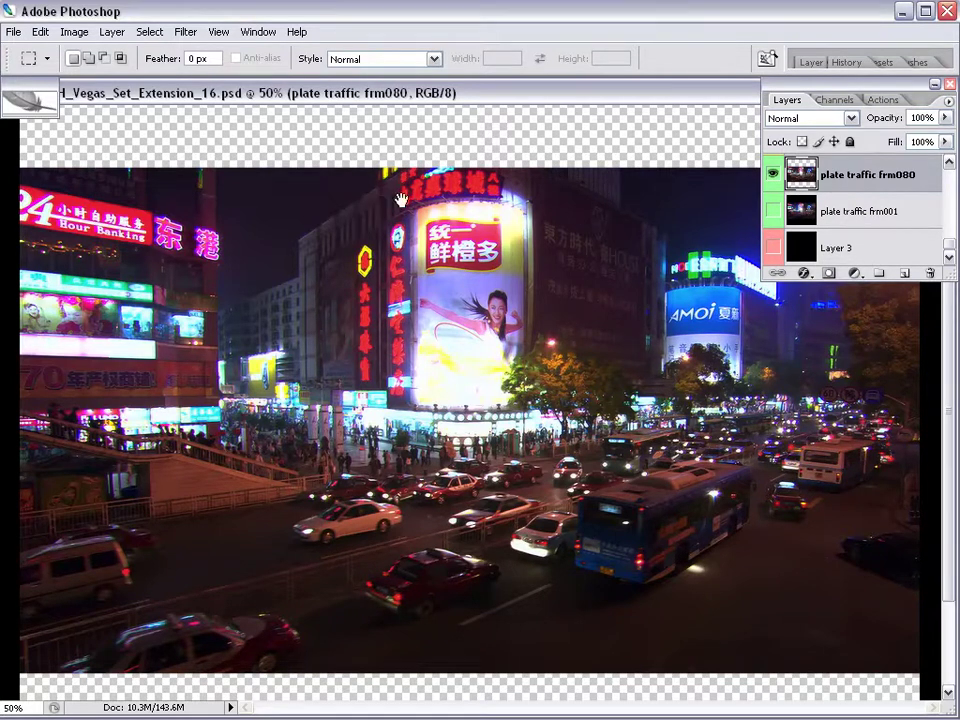
{"action": "left_click", "coordinate": [771, 177]}
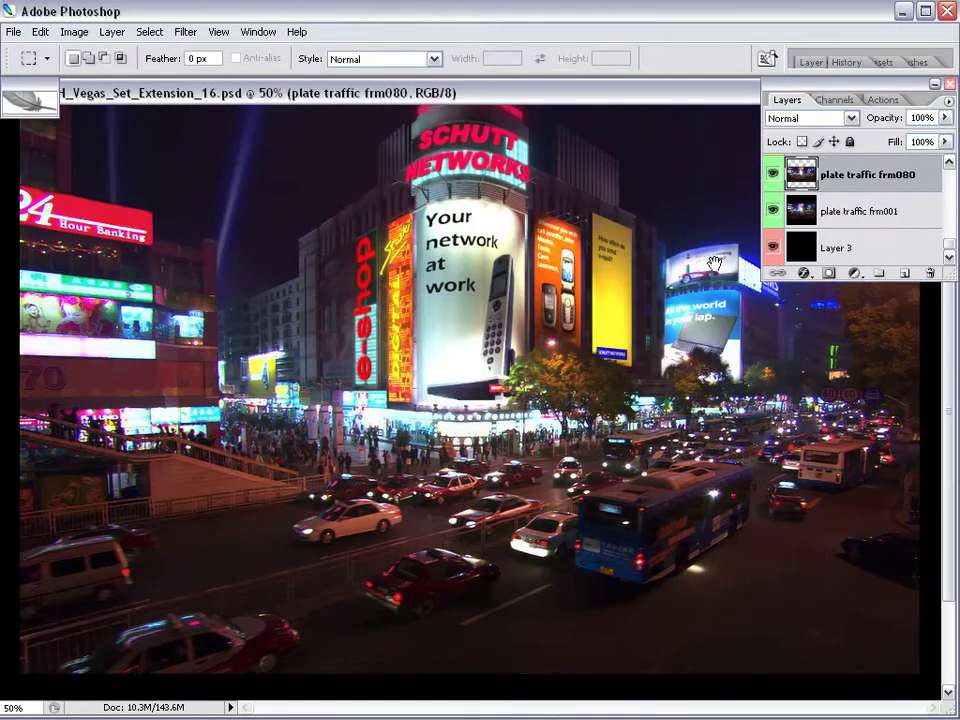
{"action": "left_click_drag", "start_coordinate": [706, 263], "coordinate": [700, 426]}
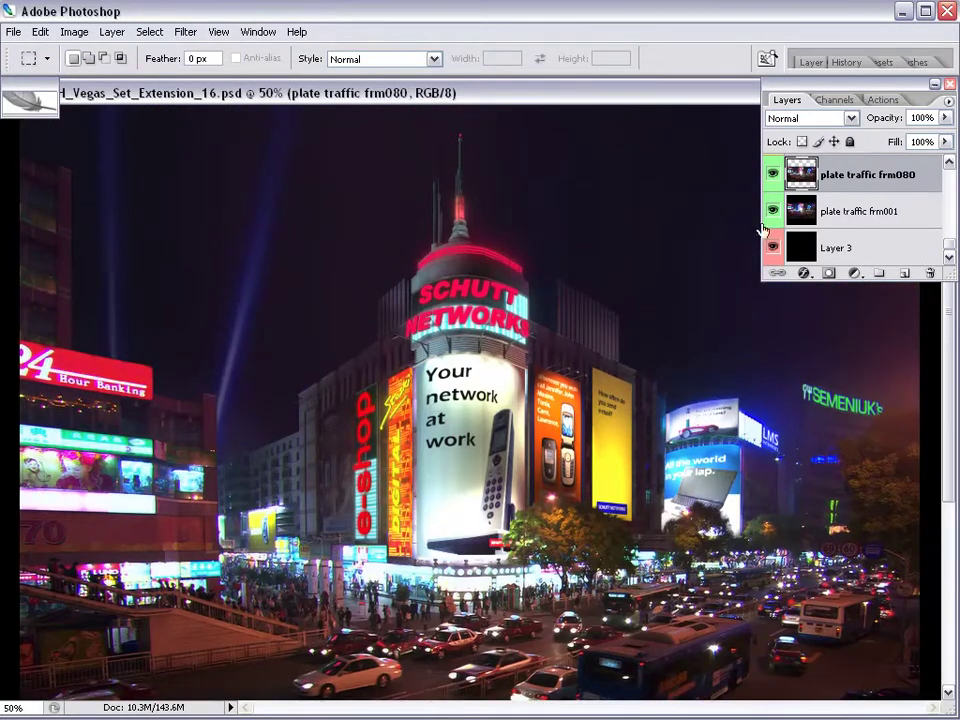
{"action": "left_click", "coordinate": [771, 177], "text": "alt"}
{"action": "left_click", "coordinate": [771, 177], "text": "alt"}
{"action": "left_click", "coordinate": [771, 177], "text": "alt"}
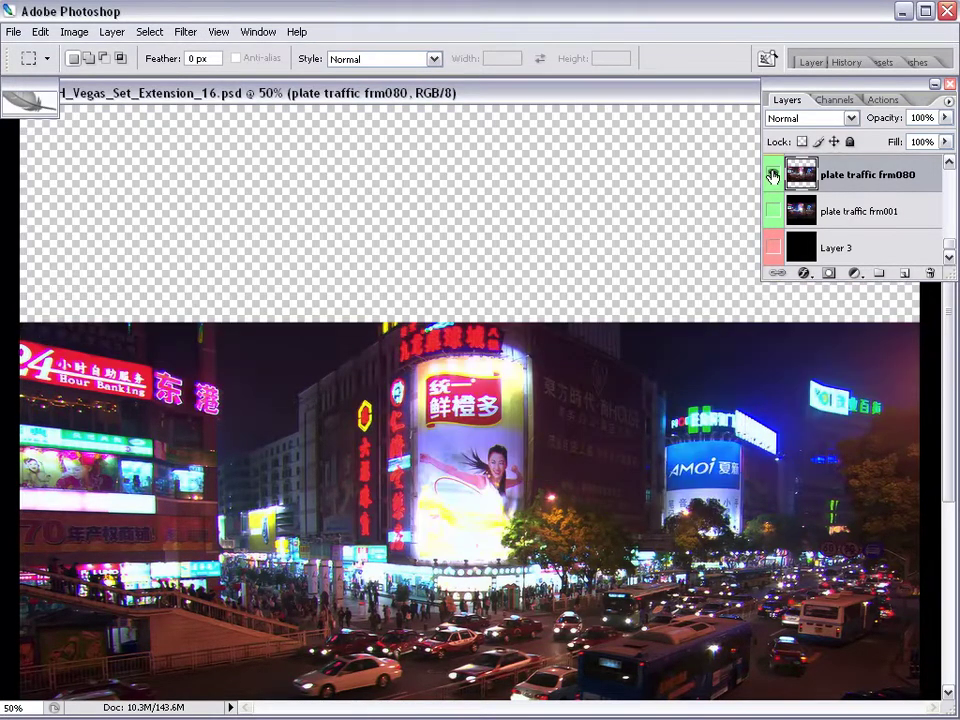
{"action": "left_click", "coordinate": [771, 177], "text": "alt"}
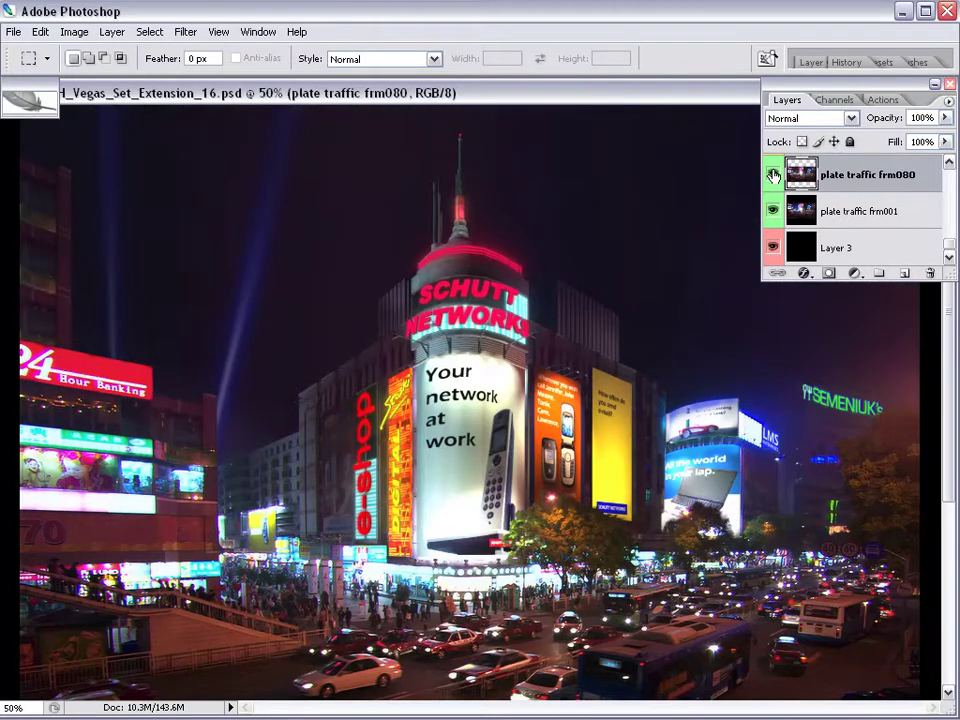
{"action": "left_click", "coordinate": [771, 177], "text": "alt"}
{"action": "left_click", "coordinate": [771, 177], "text": "alt"}
{"action": "left_click", "coordinate": [773, 175], "text": "alt"}
{"action": "left_click", "coordinate": [775, 174], "text": "alt"}
{"action": "left_click", "coordinate": [777, 174], "text": "alt"}
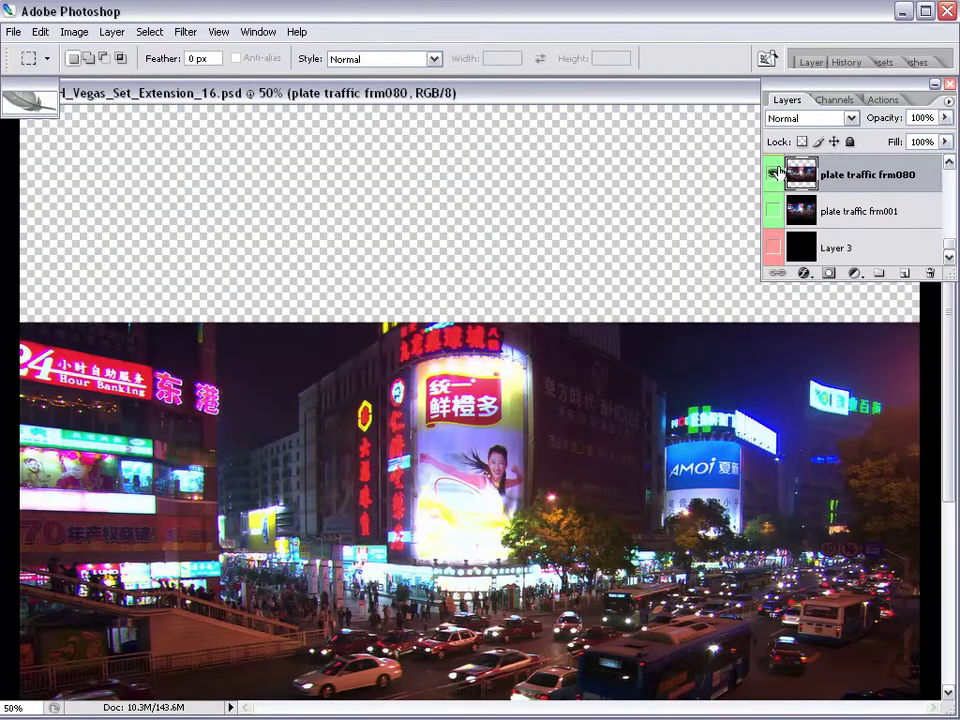
{"action": "left_click", "coordinate": [777, 174], "text": "alt"}
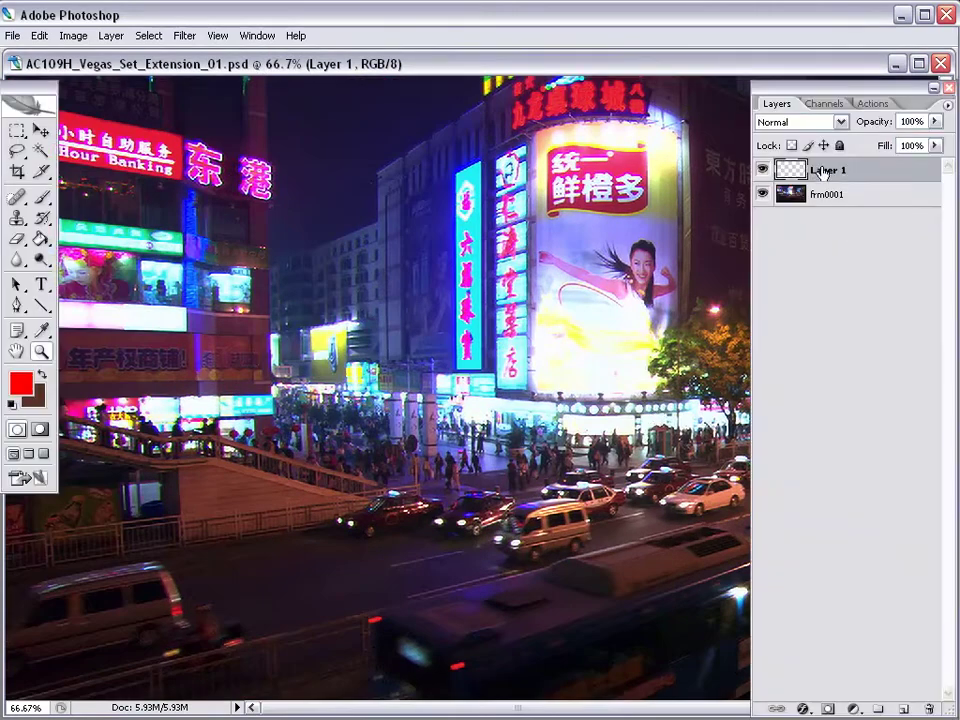
- Draw red perspective lines on Layer 1 along the central building's left face to their vanishing point, with a horizontal horizon line through it
{"action": "key", "text": "Tab"}
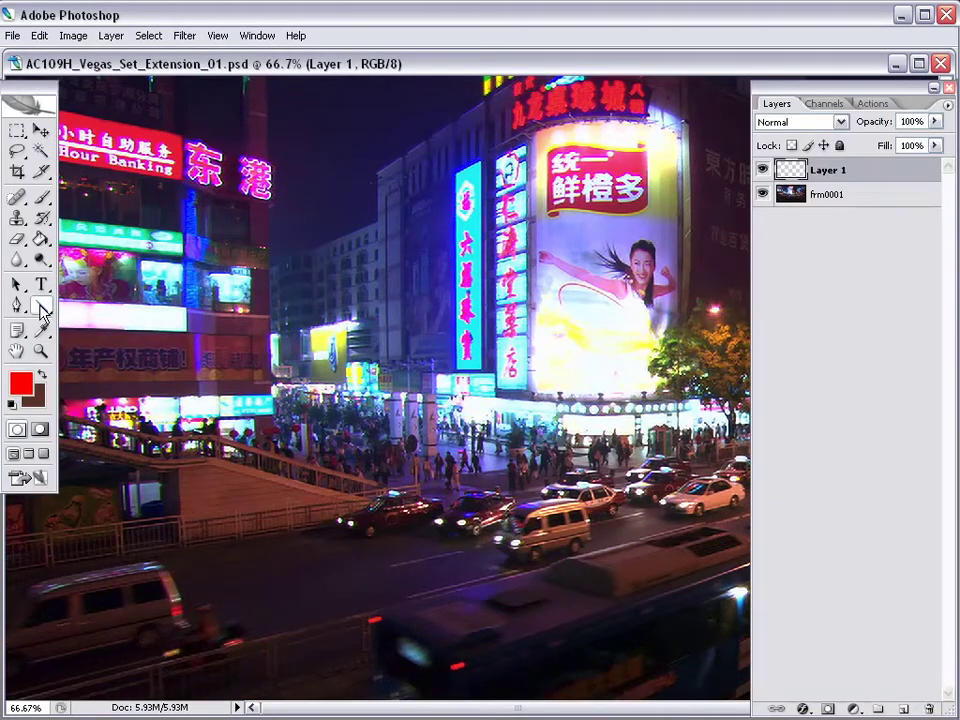
{"action": "key", "text": "Tab"}
{"action": "left_click_drag", "start_coordinate": [516, 81], "coordinate": [5, 418]}
{"action": "left_click_drag", "start_coordinate": [548, 400], "coordinate": [5, 366]}
{"action": "left_click_drag", "start_coordinate": [373, 258], "coordinate": [6, 396]}
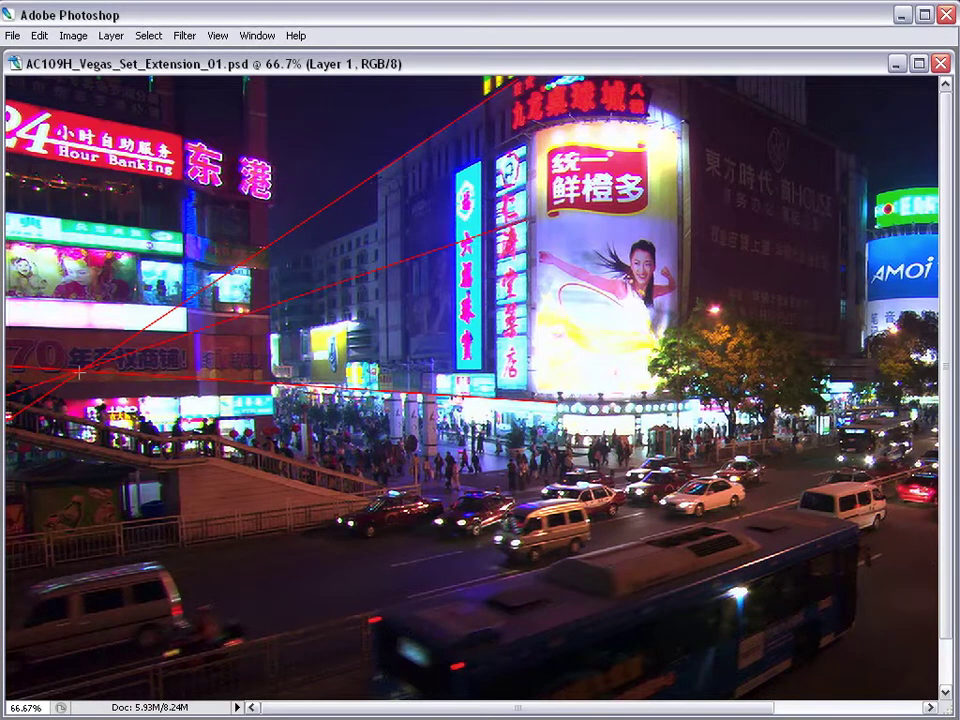
{"action": "left_click_drag", "start_coordinate": [79, 370], "coordinate": [790, 515]}
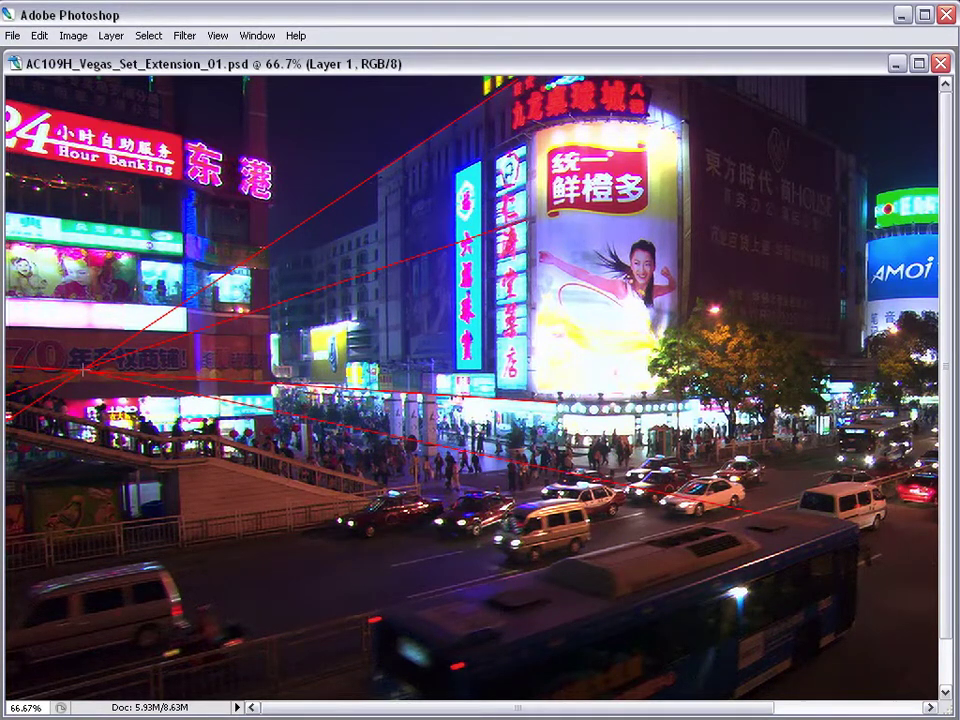
{"action": "mouse_move", "coordinate": [84, 369]}
{"action": "left_mouse_down"}
{"action": "mouse_move", "coordinate": [325, 62]}
{"action": "mouse_move", "coordinate": [403, 75]}
{"action": "left_mouse_up"}
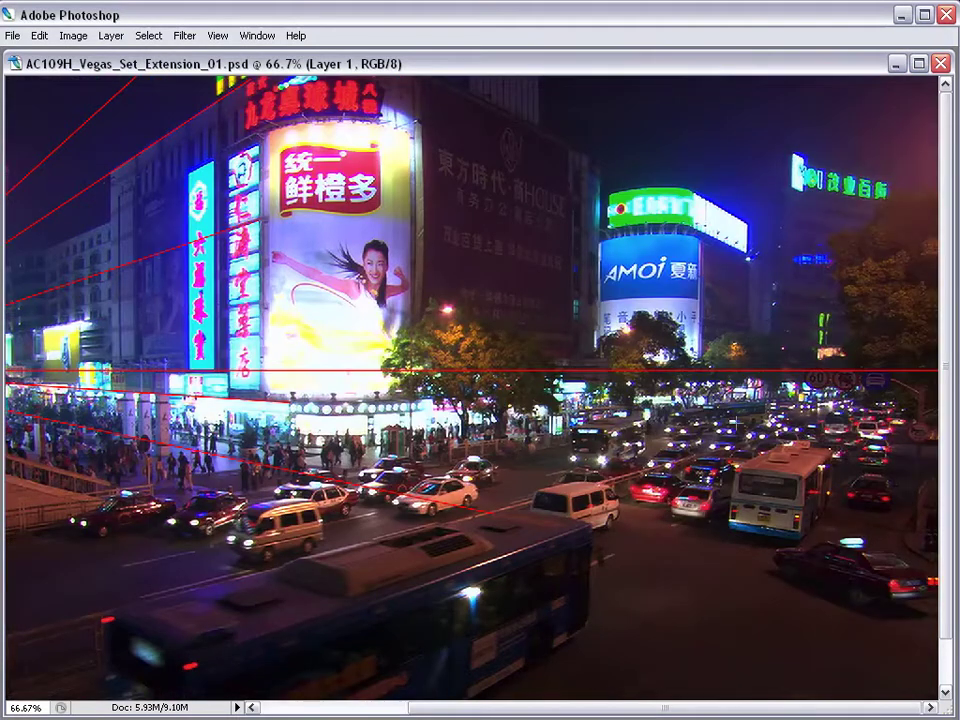
- Set the foreground colour to bright green and add a new layer above Layer 1
{"action": "key", "text": "Tab"}
{"action": "left_click", "coordinate": [21, 382]}
{"action": "left_click", "coordinate": [743, 242]}
{"action": "left_click_drag", "start_coordinate": [743, 242], "coordinate": [746, 343]}
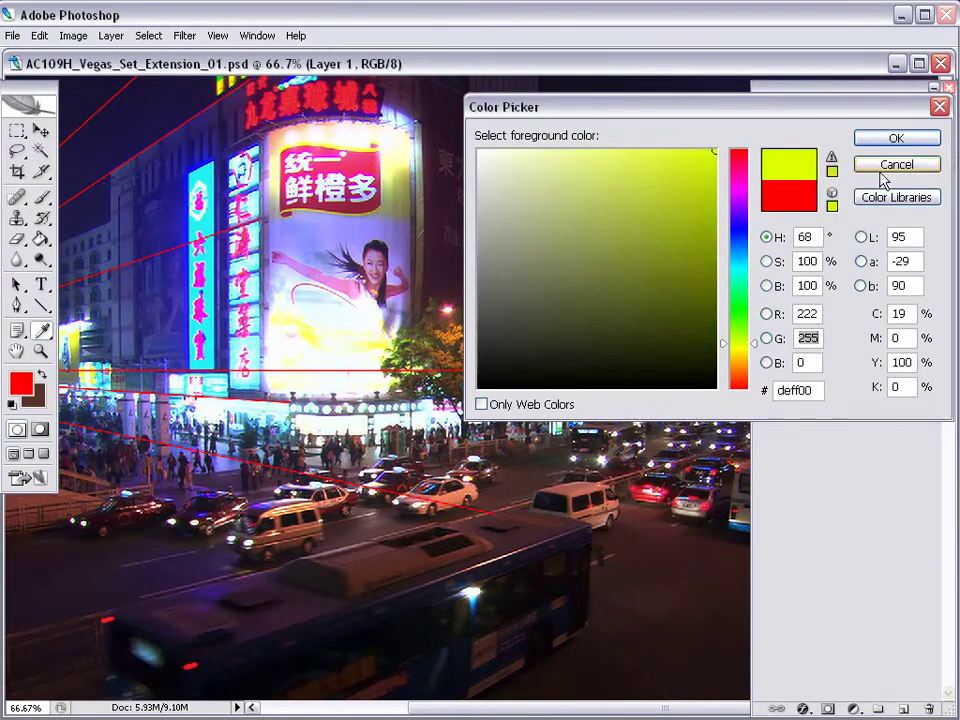
{"action": "left_click", "coordinate": [743, 303]}
{"action": "left_click", "coordinate": [893, 140]}
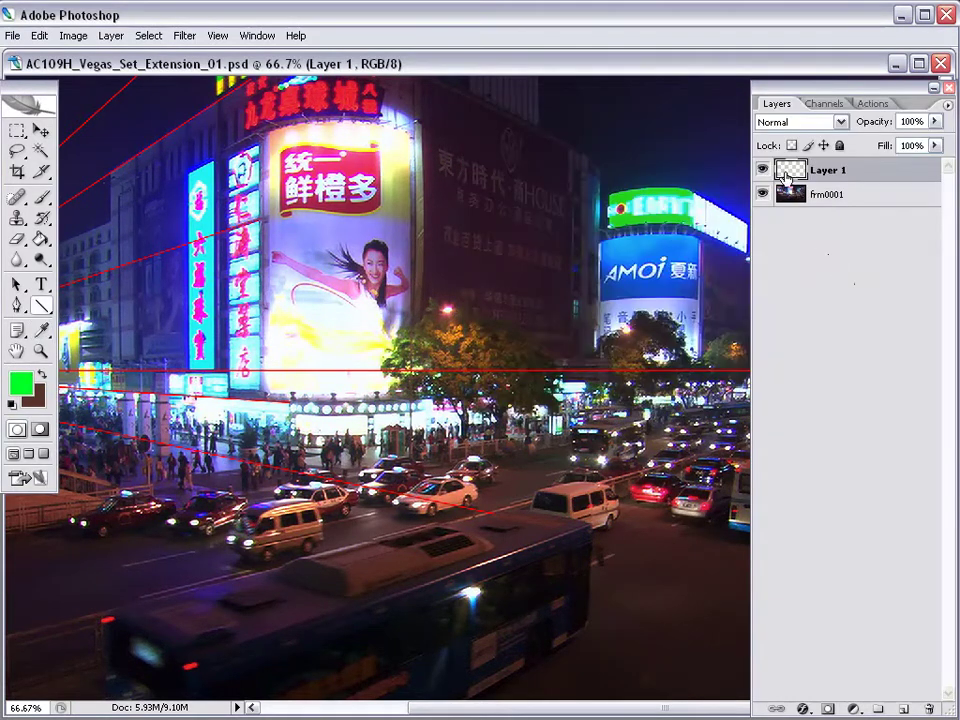
{"action": "left_click", "coordinate": [905, 707]}
{"action": "key", "text": "Tab"}
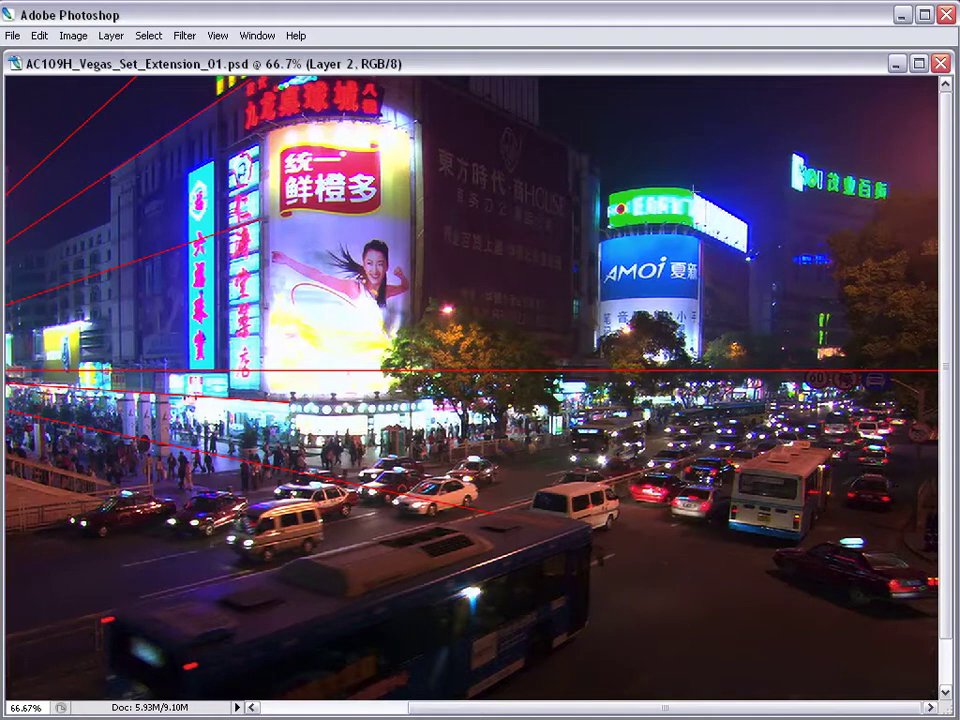
- Draw three green perspective lines along the distant corner sign, the central building's right face and the bus roof
{"action": "left_click_drag", "start_coordinate": [695, 192], "coordinate": [938, 336]}
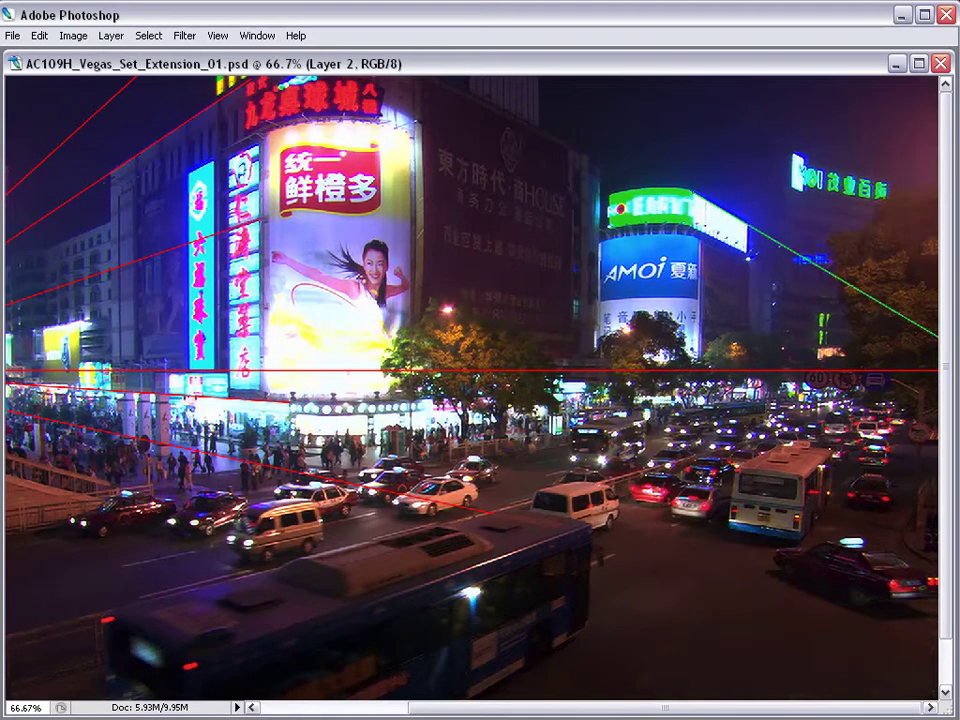
{"action": "left_click_drag", "start_coordinate": [432, 153], "coordinate": [937, 352]}
{"action": "left_click_drag", "start_coordinate": [141, 596], "coordinate": [937, 399]}
{"action": "key", "text": "ctrl+minus"}
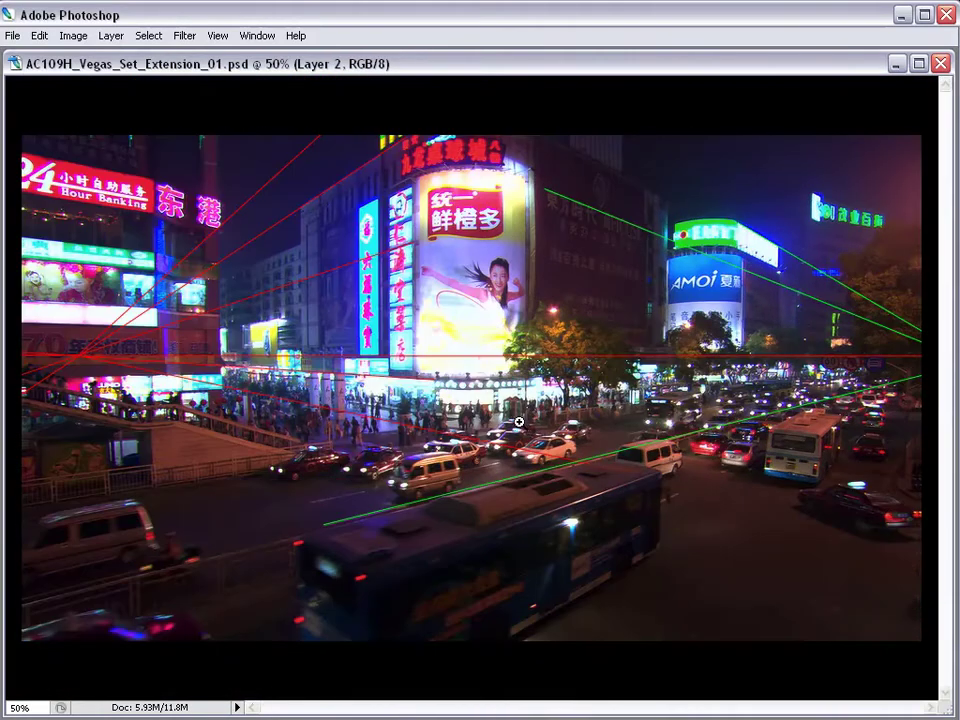
- Select the frm0001 layer and reset the foreground and background colours to black and white
{"action": "key", "text": "Tab"}
{"action": "left_click", "coordinate": [870, 218]}
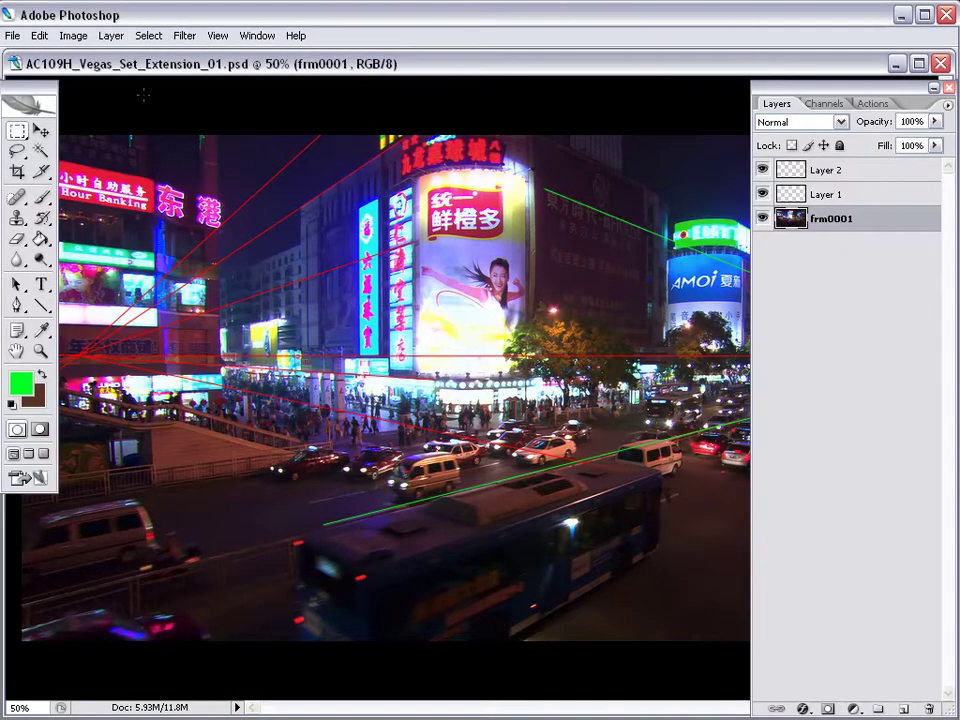
{"action": "left_click", "coordinate": [73, 35]}
{"action": "left_click", "coordinate": [73, 35]}
{"action": "key", "text": "d"}
- Check the canvas dimensions in pixels without changing them
{"action": "left_click", "coordinate": [73, 35]}
{"action": "left_click", "coordinate": [98, 177]}
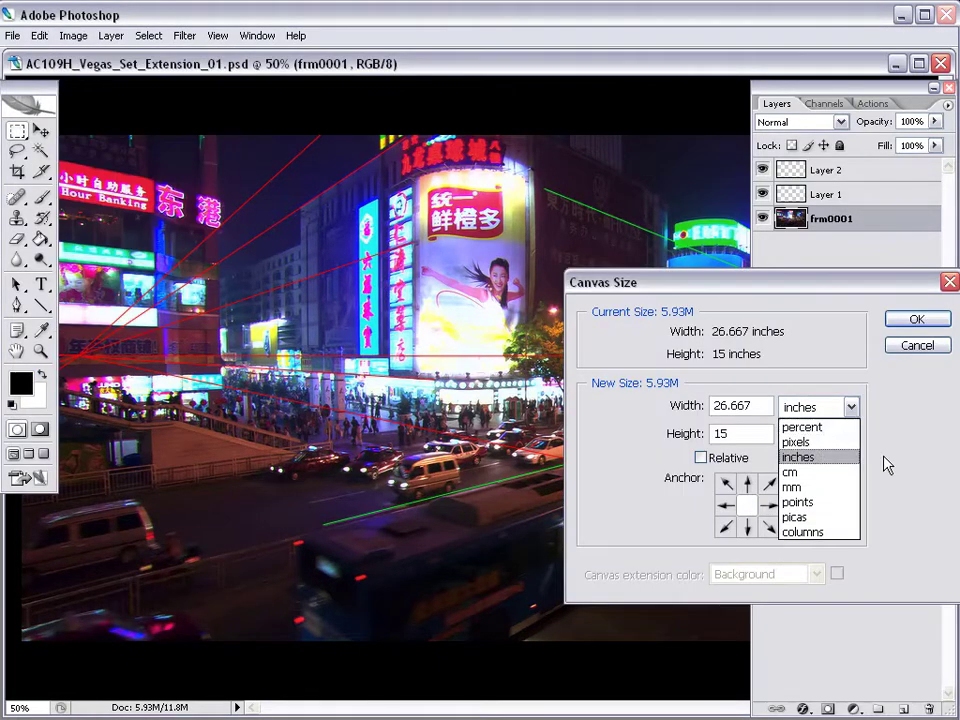
{"action": "left_click", "coordinate": [845, 436]}
{"action": "left_click", "coordinate": [821, 469]}
{"action": "left_click", "coordinate": [683, 437]}
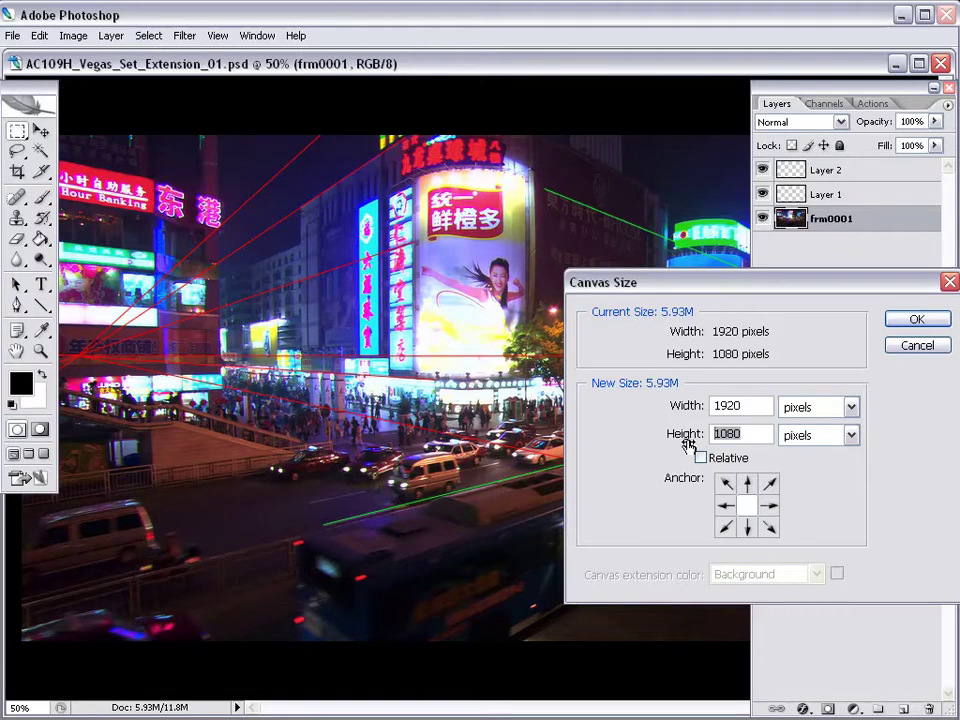
{"action": "left_click", "coordinate": [913, 350]}
- Save a selection of the entire image as a channel and deselect it
{"action": "key", "text": "ctrl+a"}
{"action": "left_click", "coordinate": [151, 37]}
{"action": "left_click", "coordinate": [183, 334]}
{"action": "left_click", "coordinate": [858, 167]}
{"action": "left_click", "coordinate": [824, 104]}
{"action": "left_click", "coordinate": [776, 104]}
{"action": "key", "text": "ctrl+d"}
- Enlarge the canvas height to 200 percent with the image kept centred
{"action": "left_click", "coordinate": [73, 35]}
{"action": "left_click", "coordinate": [107, 178]}
{"action": "left_click", "coordinate": [820, 435]}
{"action": "left_click", "coordinate": [800, 454]}
{"action": "type", "text": "200"}
{"action": "key", "text": "Return"}
{"action": "left_click", "coordinate": [482, 486], "text": "alt"}
{"action": "left_click_drag", "start_coordinate": [480, 520], "coordinate": [433, 478]}
{"action": "left_click", "coordinate": [453, 443], "text": "alt"}
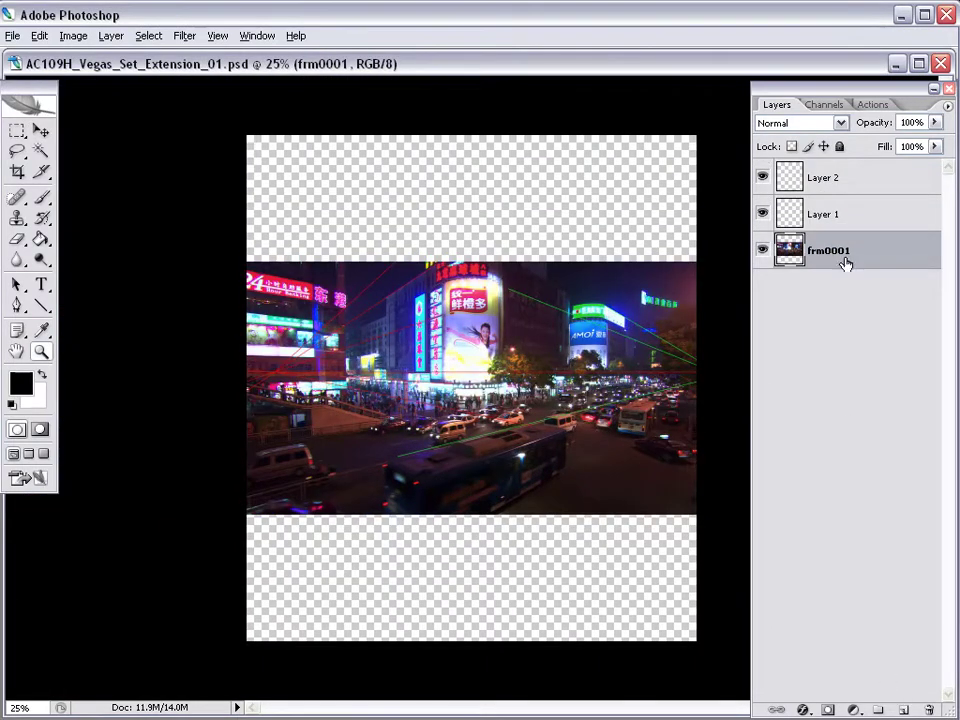
- Add a new layer beneath frm0001 and fill it with black
{"action": "left_click", "coordinate": [904, 709]}
{"action": "left_click_drag", "start_coordinate": [842, 252], "coordinate": [837, 300]}
{"action": "left_click", "coordinate": [828, 253]}
{"action": "left_click", "coordinate": [830, 288]}
{"action": "left_click", "coordinate": [39, 35]}
{"action": "left_click", "coordinate": [56, 279]}
{"action": "left_click", "coordinate": [808, 178]}
- Merge the frm0001 layer into the black layer and name the merged layer frm0001
{"action": "left_click", "coordinate": [836, 259]}
{"action": "key", "text": "ctrl+e"}
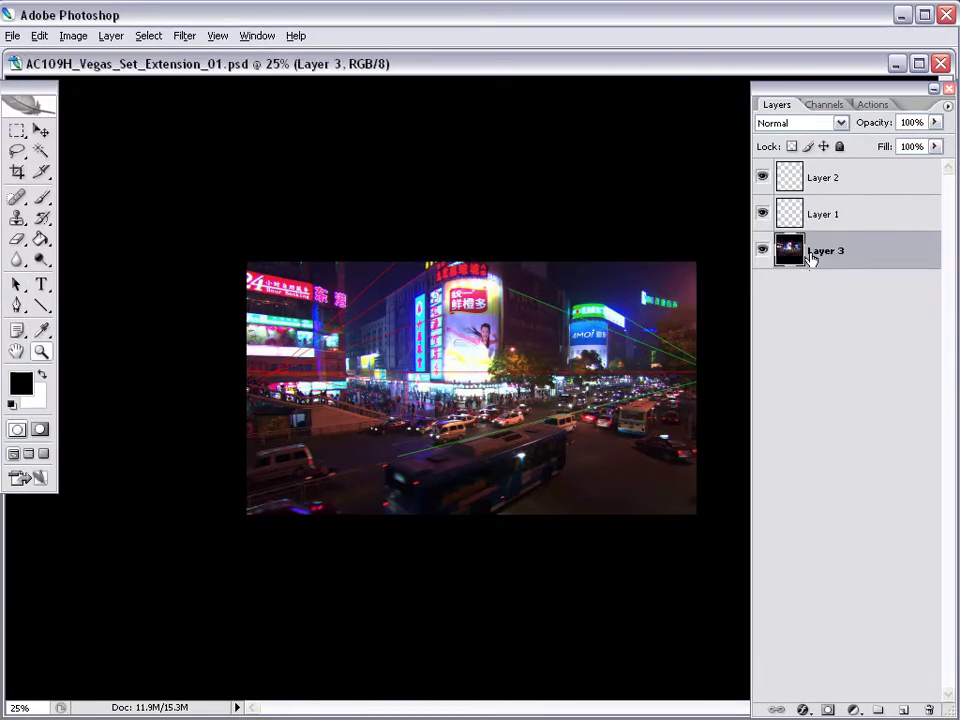
{"action": "double_click", "coordinate": [812, 255]}
{"action": "type", "text": "frm0001"}
{"action": "key", "text": "Return"}
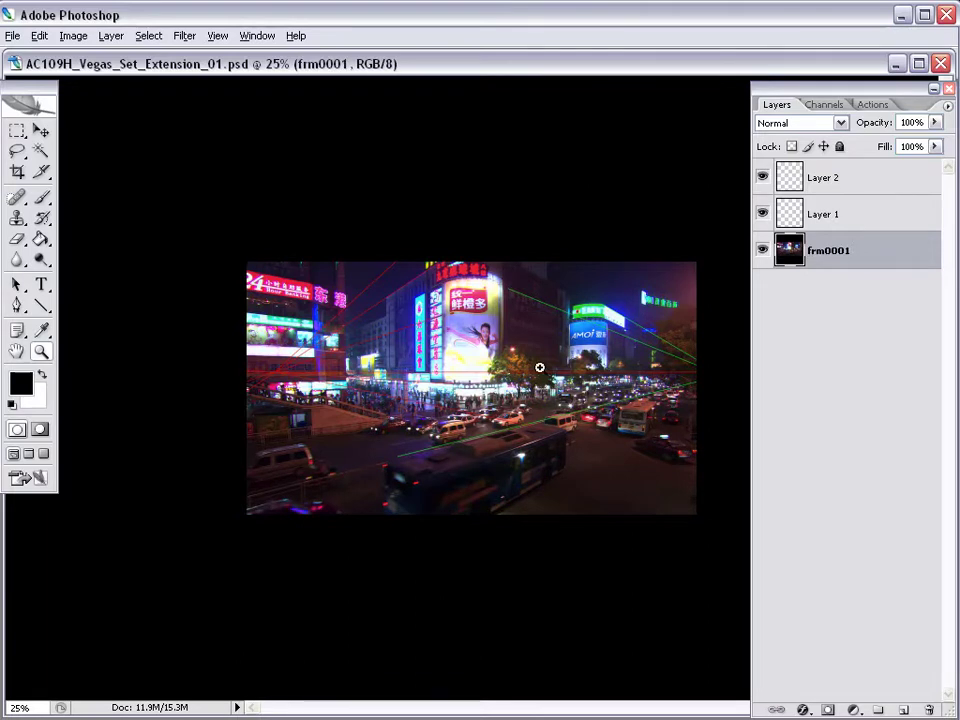
- Measure the distance from the red horizon line to the canvas's bottom edge using a copied marquee selection's document size
{"action": "left_click", "coordinate": [511, 387]}
{"action": "left_click", "coordinate": [511, 387]}
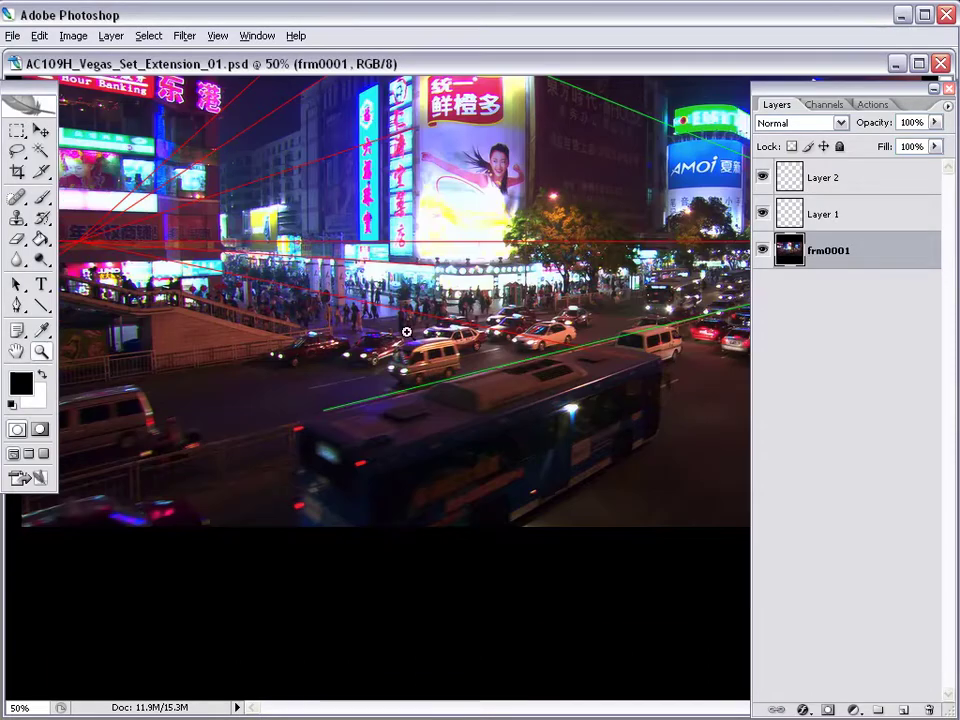
{"action": "key", "text": "Tab"}
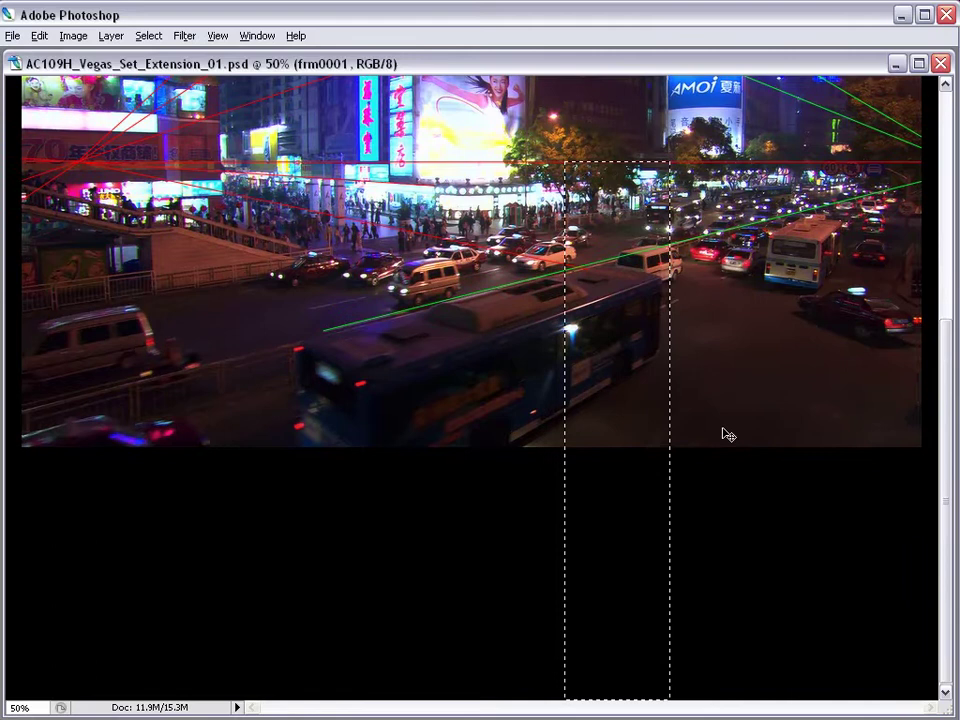
{"action": "key", "text": "ctrl+n"}
{"action": "left_click_drag", "start_coordinate": [656, 244], "coordinate": [557, 243]}
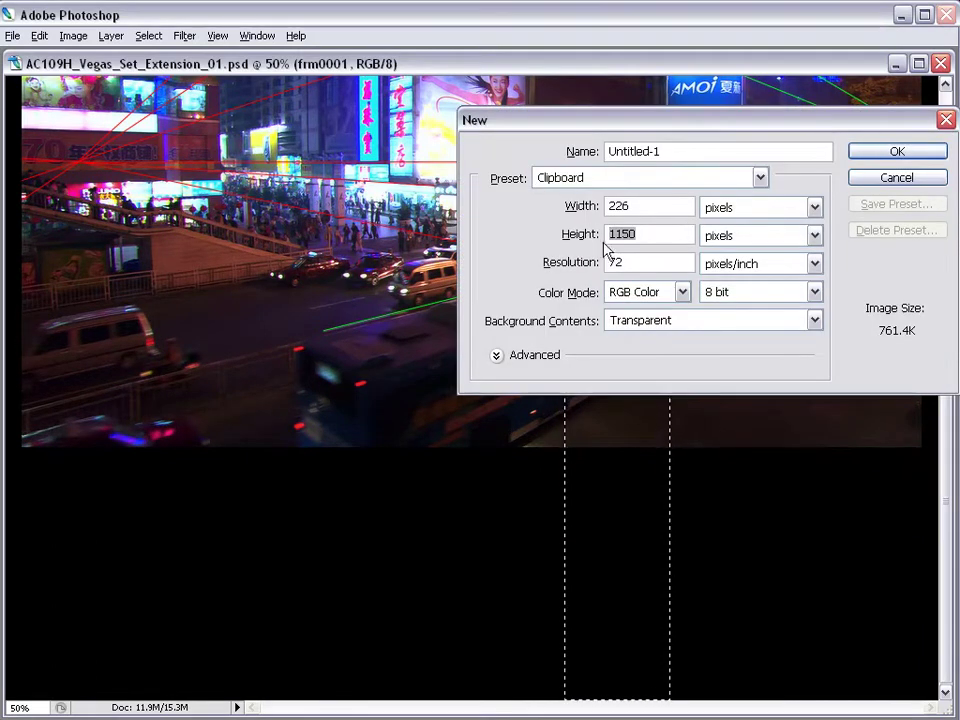
{"action": "left_click", "coordinate": [884, 180]}
{"action": "key", "text": "ctrl+d"}
- Set the canvas height to 2300 pixels with the anchor at bottom centre so that the space is added above
{"action": "left_click", "coordinate": [486, 343], "text": "alt"}
{"action": "left_click", "coordinate": [486, 343], "text": "alt"}
{"action": "left_click", "coordinate": [78, 38]}
{"action": "left_click", "coordinate": [130, 182]}
{"action": "left_click", "coordinate": [747, 527]}
{"action": "left_click", "coordinate": [851, 406]}
{"action": "left_click", "coordinate": [851, 434]}
{"action": "left_click", "coordinate": [815, 466]}
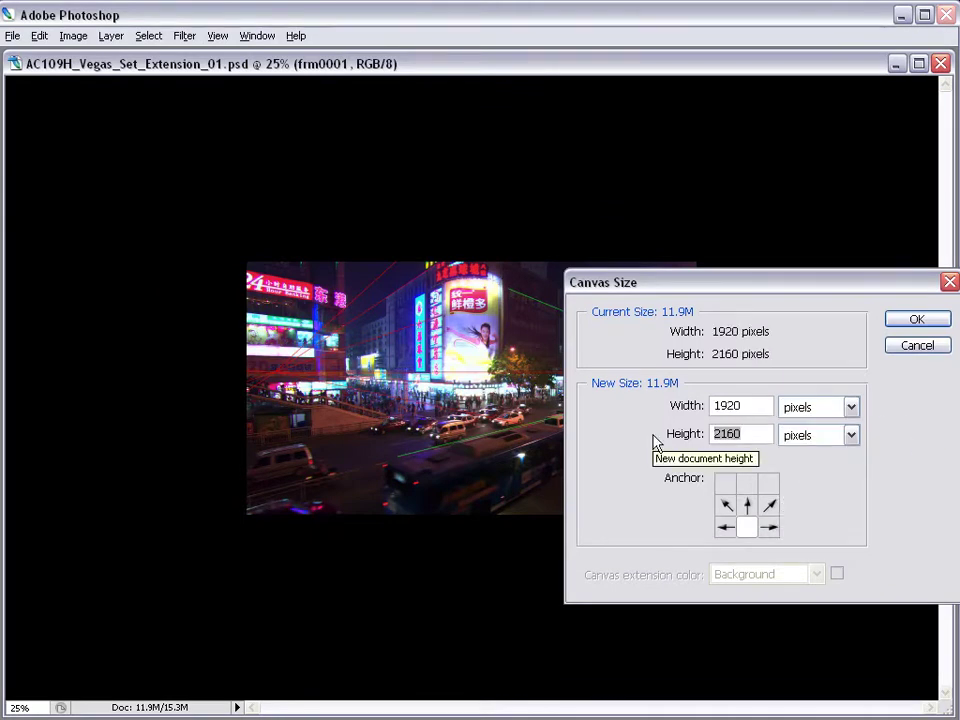
{"action": "type", "text": "2300"}
{"action": "key", "text": "Return"}
{"action": "key", "text": "ctrl+minus"}
- Fill the newly added strip at the top of the canvas with black on the frm0001 layer
{"action": "key", "text": "Tab"}
{"action": "key", "text": "m"}
{"action": "left_click_drag", "start_coordinate": [658, 253], "coordinate": [244, 192]}
{"action": "left_click", "coordinate": [39, 35]}
{"action": "left_click", "coordinate": [100, 285]}
{"action": "left_click", "coordinate": [808, 174]}
{"action": "key", "text": "ctrl+d"}
- Check the horizon line against the vertical centre of the canvas with marquee selections and temporarily shown rulers
{"action": "left_click", "coordinate": [460, 426]}
{"action": "key", "text": "m"}
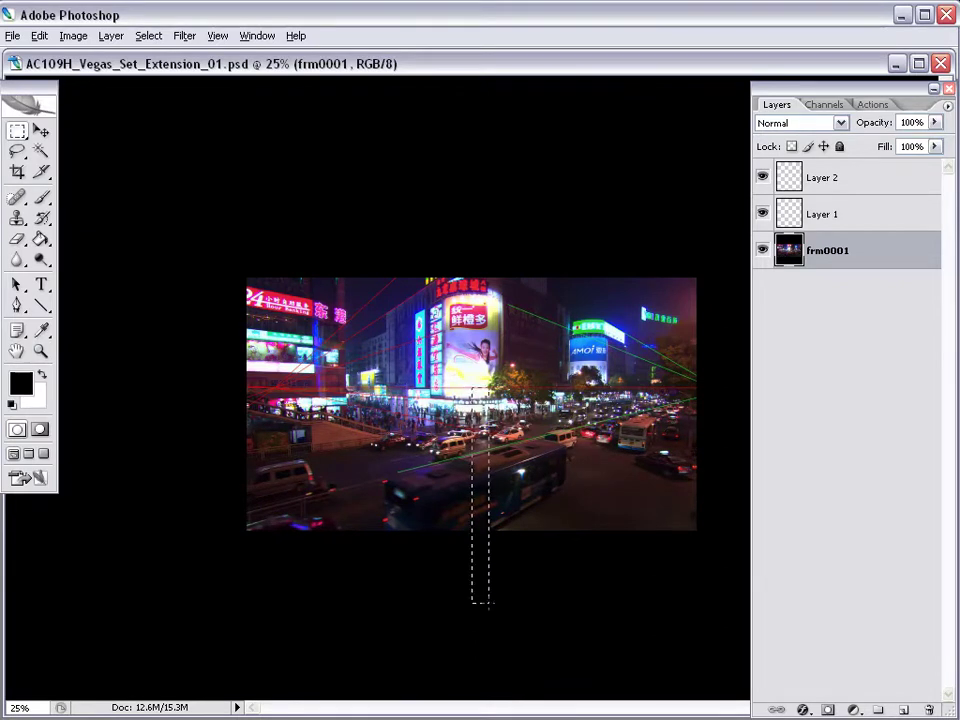
{"action": "key", "text": "z"}
{"action": "left_click", "coordinate": [505, 540], "text": "alt"}
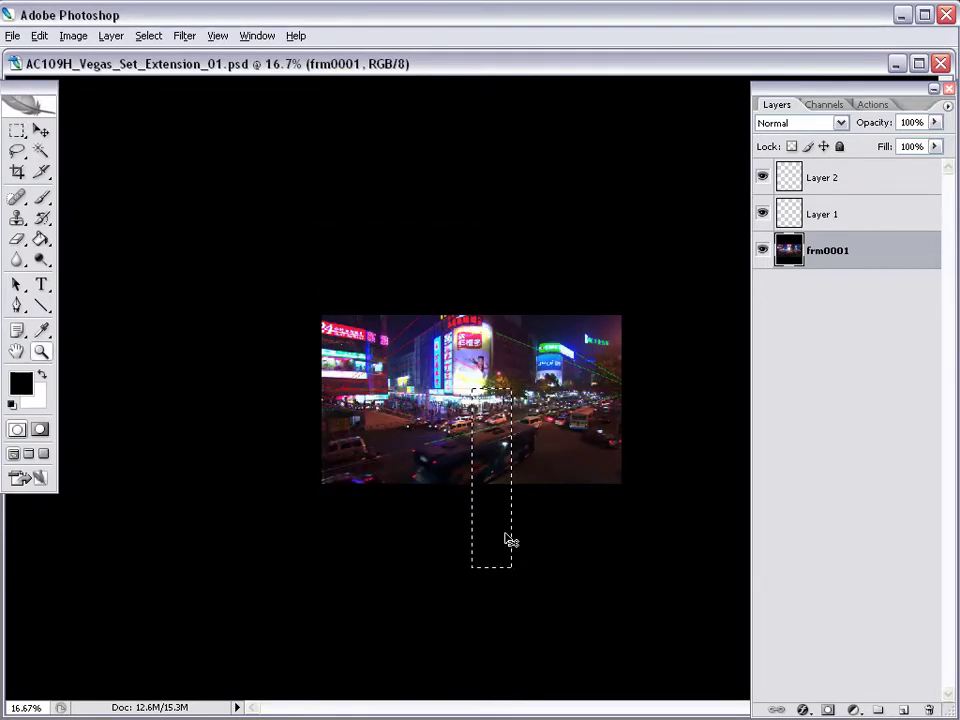
{"action": "key", "text": "Tab"}
{"action": "key", "text": "ctrl+r"}
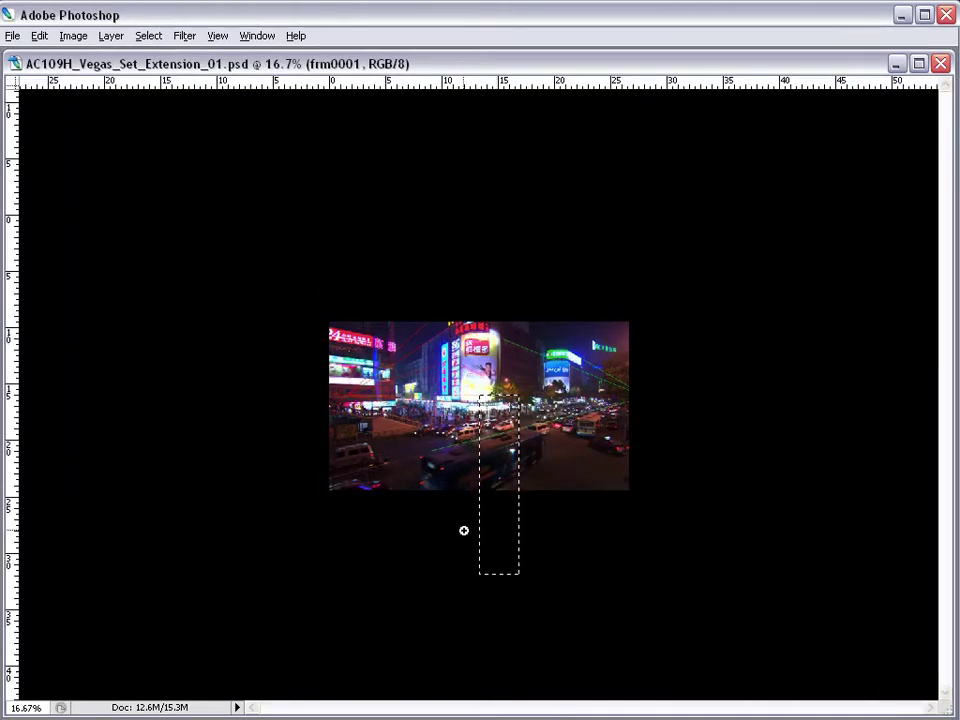
{"action": "key", "text": "ctrl+plus"}
{"action": "key", "text": "ctrl+plus"}
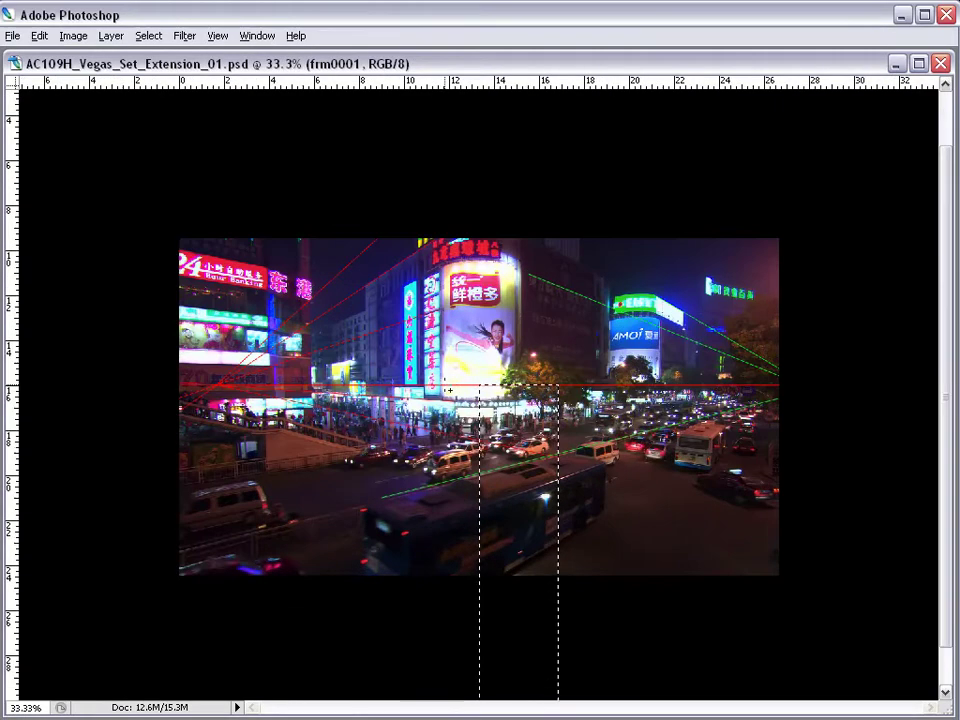
{"action": "left_click_drag", "start_coordinate": [444, 385], "coordinate": [362, 78], "text": "shift"}
{"action": "key", "text": "ctrl+minus"}
{"action": "key", "text": "ctrl+r"}
{"action": "key", "text": "z"}
{"action": "key", "text": "ctrl+d"}
{"action": "left_click", "coordinate": [510, 439]}
{"action": "left_click_drag", "start_coordinate": [485, 429], "coordinate": [463, 468]}
- View the saved selection channel, then return to the RGB composite and the layers
{"action": "key", "text": "Tab"}
{"action": "left_click", "coordinate": [824, 104]}
{"action": "left_click", "coordinate": [815, 266]}
{"action": "left_click", "coordinate": [830, 124]}
{"action": "left_click", "coordinate": [777, 104]}
{"action": "key", "text": "Tab"}
- Set the canvas width to 2600 pixels with the image kept centred
{"action": "left_click", "coordinate": [73, 35]}
{"action": "left_click", "coordinate": [115, 176]}
{"action": "left_click", "coordinate": [816, 407]}
{"action": "left_click", "coordinate": [796, 442]}
{"action": "type", "text": "2600"}
{"action": "key", "text": "Return"}
- Place a new layer under frm0001 and fill it with black to cover the widened canvas
{"action": "key", "text": "Tab"}
{"action": "left_click", "coordinate": [905, 710]}
{"action": "left_click_drag", "start_coordinate": [829, 254], "coordinate": [786, 310]}
{"action": "left_click", "coordinate": [39, 35]}
{"action": "left_click", "coordinate": [110, 282]}
{"action": "left_click", "coordinate": [797, 178]}
- Load the saved channel as a selection to check the original frame area, and deselect it
{"action": "left_click", "coordinate": [824, 104]}
{"action": "left_click", "coordinate": [798, 260], "text": "ctrl"}
{"action": "key", "text": "ctrl+d"}
{"action": "left_click", "coordinate": [777, 104]}
- Select Layer 2, which holds the green perspective lines, for further drawing
{"action": "left_click", "coordinate": [790, 175]}
{"action": "key", "text": "Tab"}
{"action": "left_click_drag", "start_coordinate": [246, 146], "coordinate": [884, 640]}
{"action": "left_click_drag", "start_coordinate": [612, 386], "coordinate": [519, 422]}
- Try to extend the green perspective lines of the building's right face and the bus roof beyond the frame's right edge
{"action": "key", "text": "m"}
{"action": "key", "text": "Tab"}
{"action": "key", "text": "Tab"}
{"action": "left_click_drag", "start_coordinate": [407, 234], "coordinate": [938, 450]}
{"action": "left_click_drag", "start_coordinate": [168, 568], "coordinate": [940, 415]}
{"action": "key", "text": "Tab"}
{"action": "left_click", "coordinate": [763, 177]}
{"action": "key", "text": "Tab"}
- Set the foreground colour to bright green for the perspective lines
{"action": "key", "text": "Tab"}
{"action": "key", "text": "Tab"}
{"action": "key", "text": "Tab"}
{"action": "left_click", "coordinate": [15, 387]}
{"action": "left_click_drag", "start_coordinate": [634, 208], "coordinate": [716, 150]}
{"action": "left_click_drag", "start_coordinate": [739, 286], "coordinate": [739, 308]}
{"action": "left_click", "coordinate": [896, 139]}
{"action": "key", "text": "Tab"}
- Draw green lines along the bus roof and the right-hand building edges, extending them past the frame's right edge until they cross
{"action": "left_click_drag", "start_coordinate": [184, 569], "coordinate": [938, 381]}
{"action": "left_click_drag", "start_coordinate": [632, 287], "coordinate": [937, 470]}
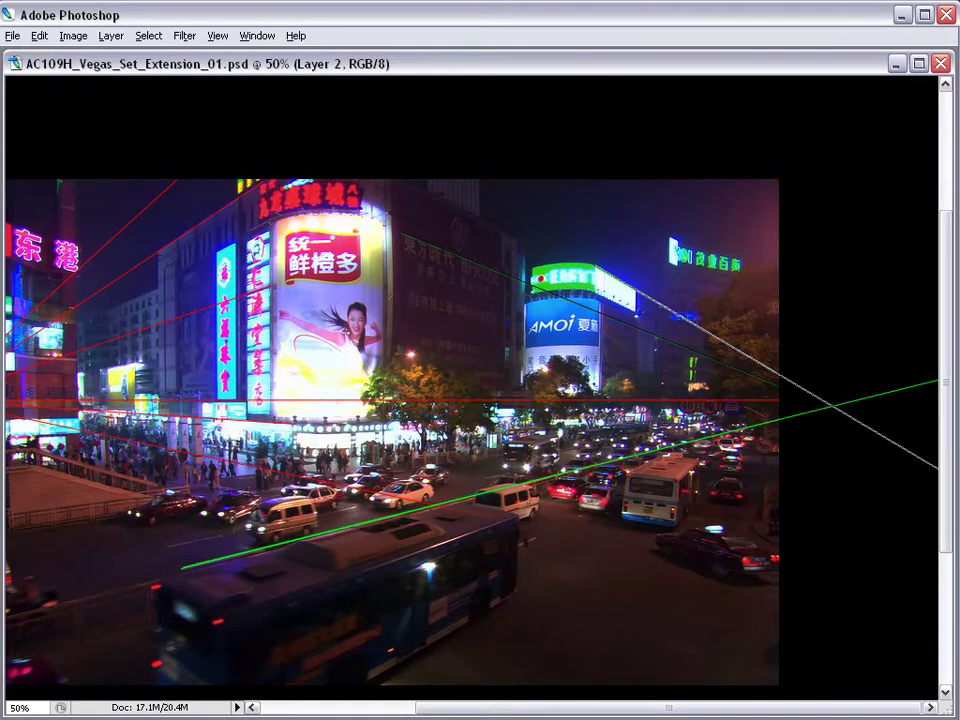
{"action": "left_click_drag", "start_coordinate": [938, 467], "coordinate": [939, 468]}
{"action": "mouse_move", "coordinate": [403, 232]}
{"action": "left_mouse_down"}
{"action": "mouse_move", "coordinate": [567, 317]}
{"action": "mouse_move", "coordinate": [938, 453]}
{"action": "mouse_move", "coordinate": [403, 233]}
{"action": "left_mouse_up"}
- Draw a fan of green lines from the right vanishing point across the buildings and the empty canvas above the frame
{"action": "left_click_drag", "start_coordinate": [832, 405], "coordinate": [150, 401]}
{"action": "left_click_drag", "start_coordinate": [520, 405], "coordinate": [173, 66]}
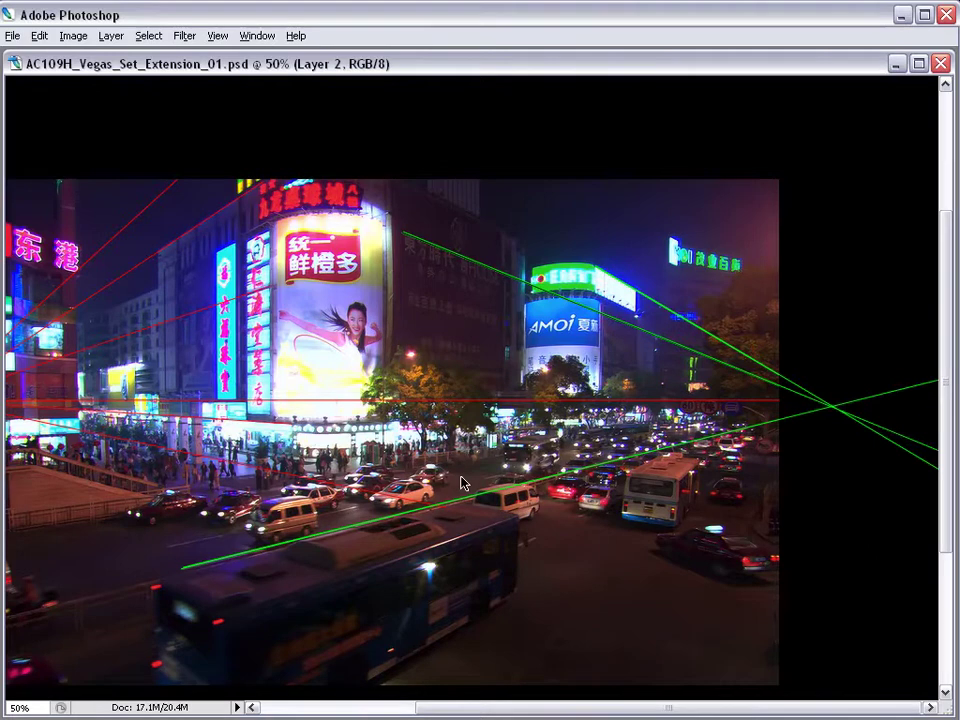
{"action": "key", "text": "ctrl+z"}
{"action": "key", "text": "ctrl+z"}
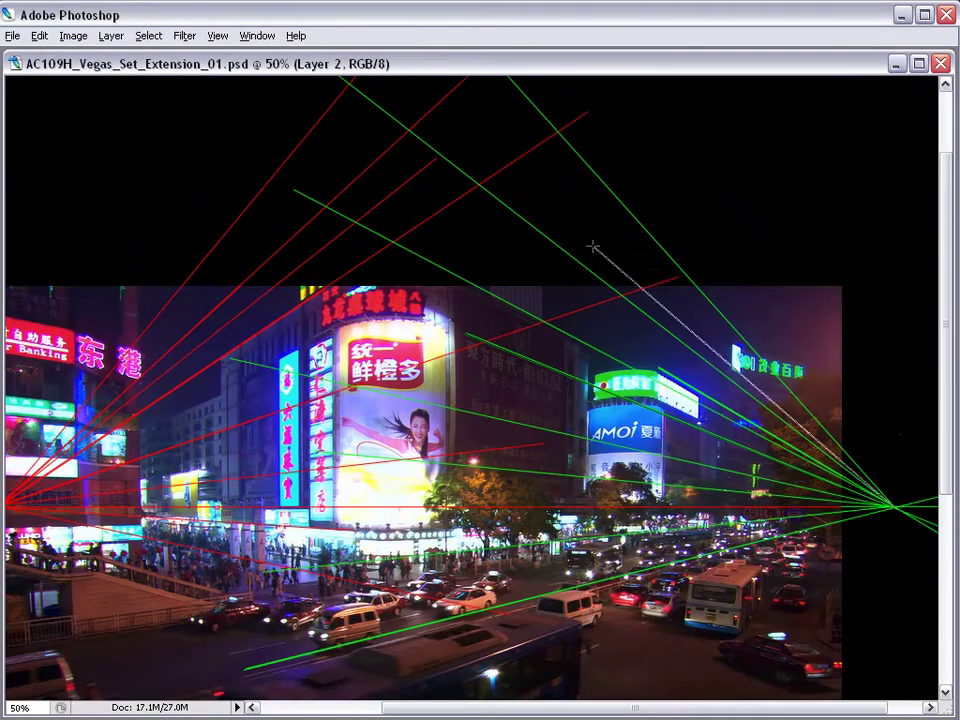
{"action": "left_click_drag", "start_coordinate": [593, 246], "coordinate": [335, 150]}
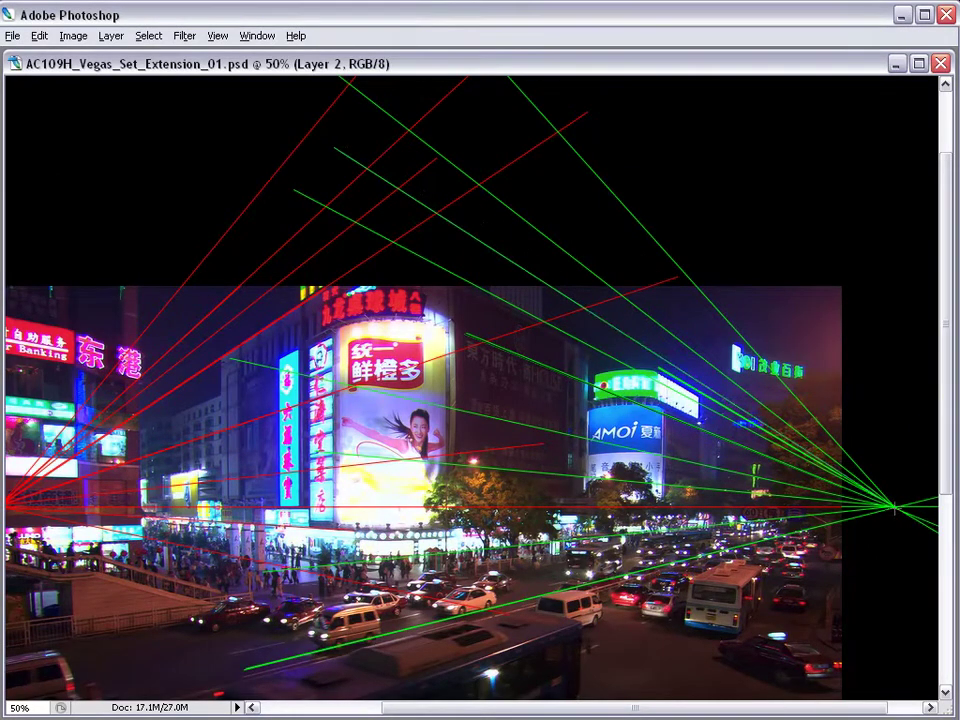
{"action": "left_click_drag", "start_coordinate": [888, 505], "coordinate": [231, 150]}
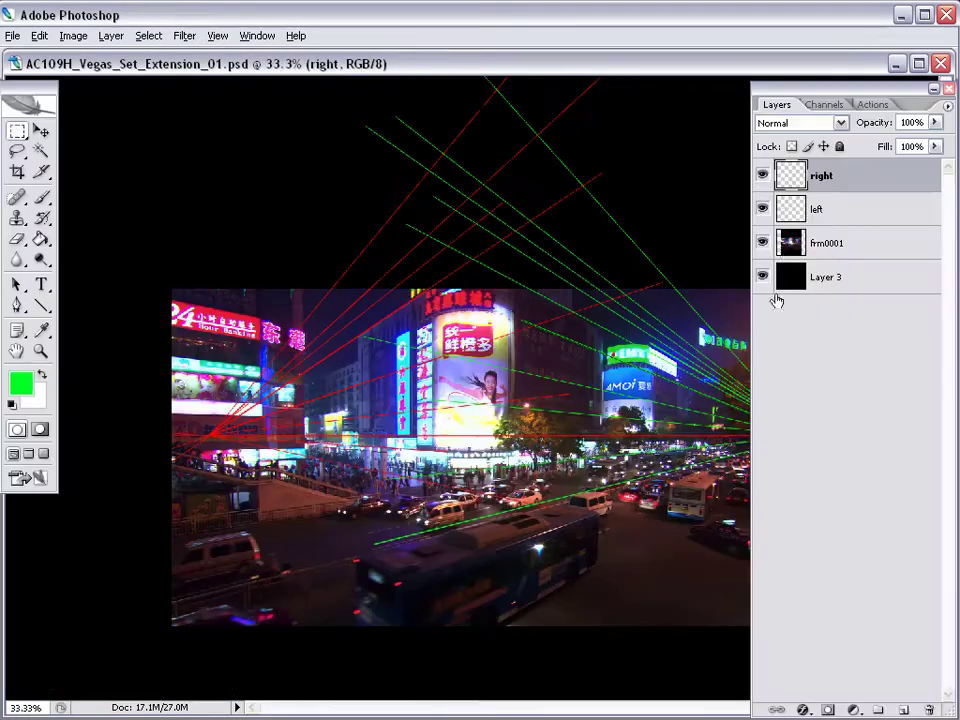
- Add a Curves adjustment layer masked to everything outside the original frame and raise its black end to a dark grey
{"action": "left_click", "coordinate": [824, 104]}
{"action": "left_click", "coordinate": [797, 260], "text": "ctrl"}
{"action": "left_click", "coordinate": [780, 104]}
{"action": "left_click", "coordinate": [148, 36]}
{"action": "left_click", "coordinate": [165, 102]}
{"action": "left_click", "coordinate": [853, 709]}
{"action": "left_click", "coordinate": [885, 521]}
{"action": "left_click_drag", "start_coordinate": [654, 245], "coordinate": [653, 227]}
{"action": "left_click", "coordinate": [900, 78]}
- Group the right and left line layers into a new group named PERSP LINES
{"action": "left_click", "coordinate": [826, 184]}
{"action": "left_click", "coordinate": [830, 210], "text": "shift"}
{"action": "left_click", "coordinate": [948, 106]}
{"action": "left_click", "coordinate": [957, 238]}
{"action": "type", "text": "PERSP LINES"}
{"action": "key", "text": "Return"}
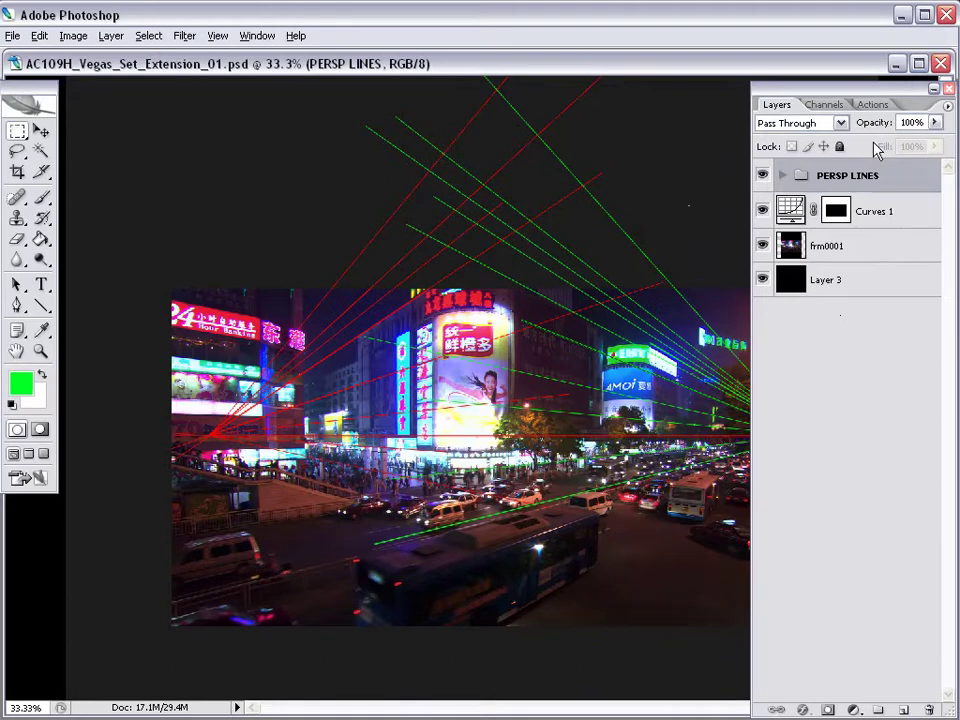
- Lower the opacity of the PERSP LINES group so the lines become faint over the plate
{"action": "left_click_drag", "start_coordinate": [935, 121], "coordinate": [868, 146]}
{"action": "key", "text": "Tab"}
{"action": "key", "text": "ctrl+plus"}
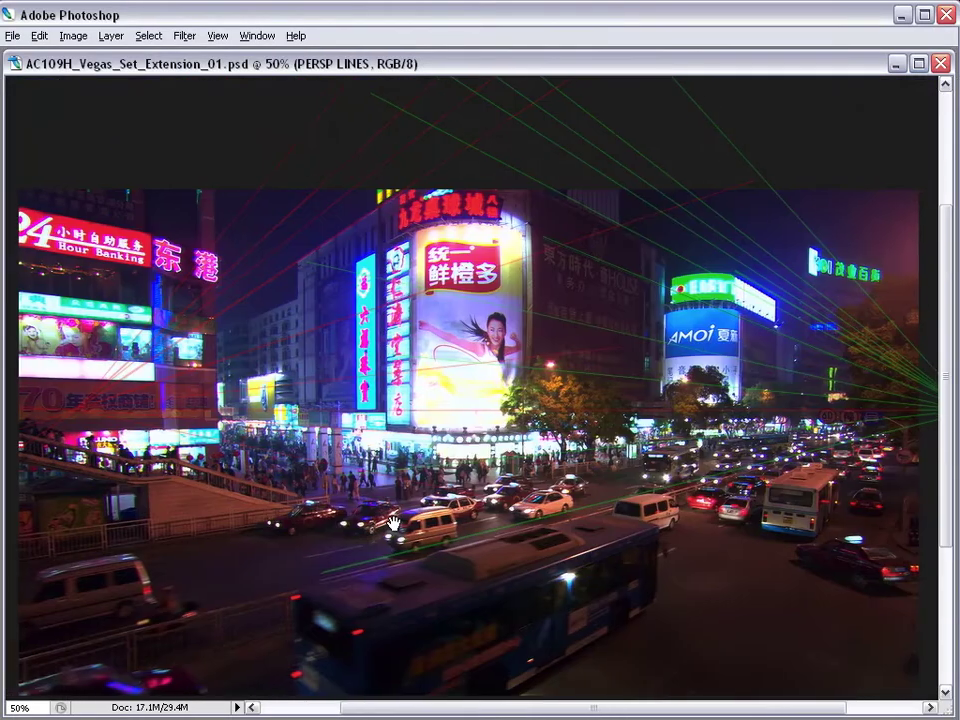
- Reduce the Curves 1 layer's opacity to 82% and compare the canvas with and without it
{"action": "key", "text": "Tab"}
{"action": "left_click", "coordinate": [770, 210]}
{"action": "left_click_drag", "start_coordinate": [935, 122], "coordinate": [922, 148]}
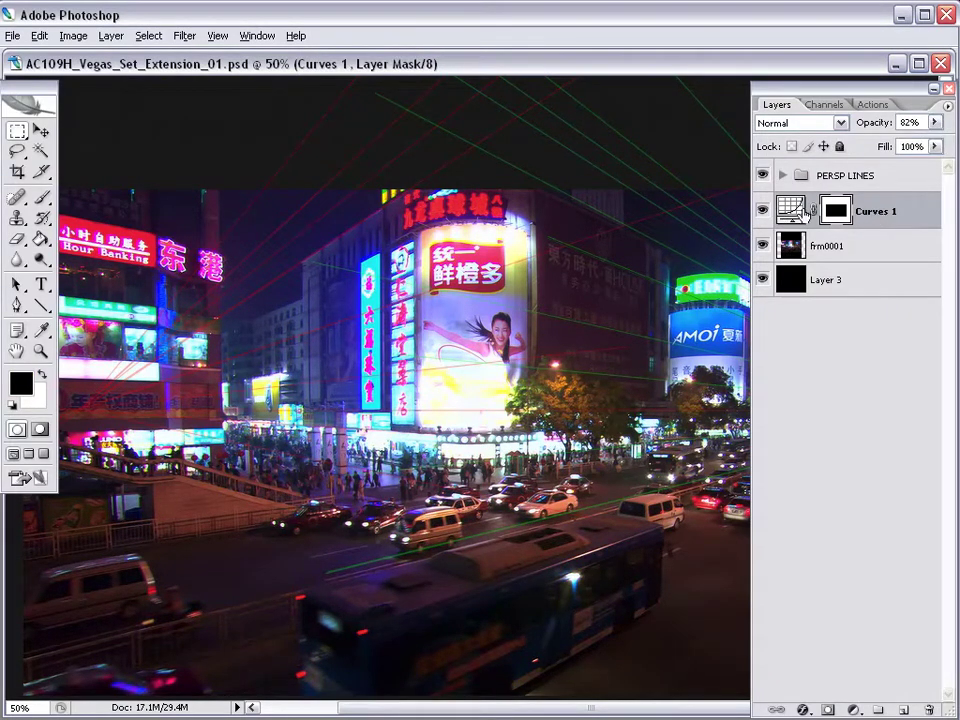
{"action": "left_click", "coordinate": [760, 211]}
{"action": "left_click", "coordinate": [760, 211]}
{"action": "key", "text": "Tab"}
- Duplicate the frm0001 layer and hide the PERSP LINES group
{"action": "key", "text": "ctrl+alt+0"}
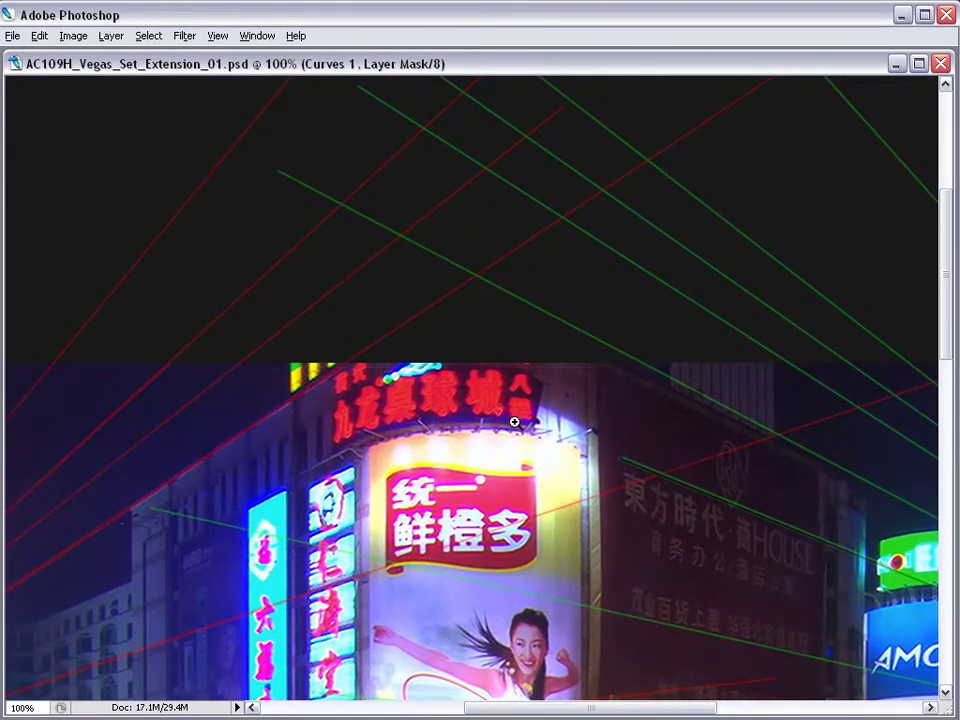
{"action": "key", "text": "Tab"}
{"action": "left_click", "coordinate": [785, 252]}
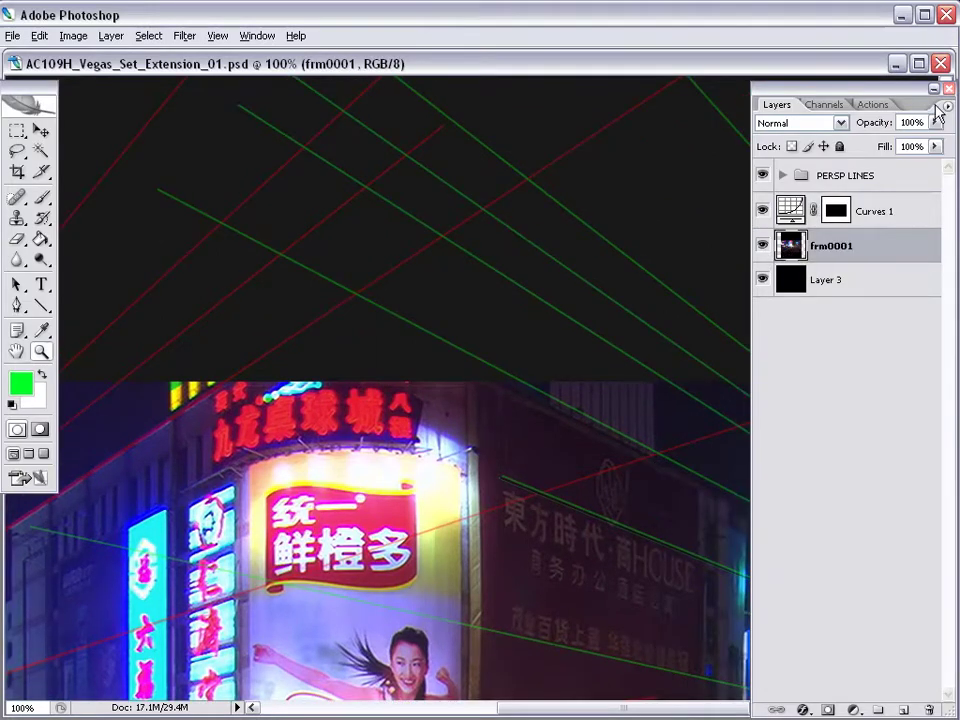
{"action": "key", "text": "ctrl+j"}
{"action": "key", "text": "Tab"}
{"action": "key", "text": "Tab"}
{"action": "left_click", "coordinate": [762, 175]}
{"action": "key", "text": "Tab"}
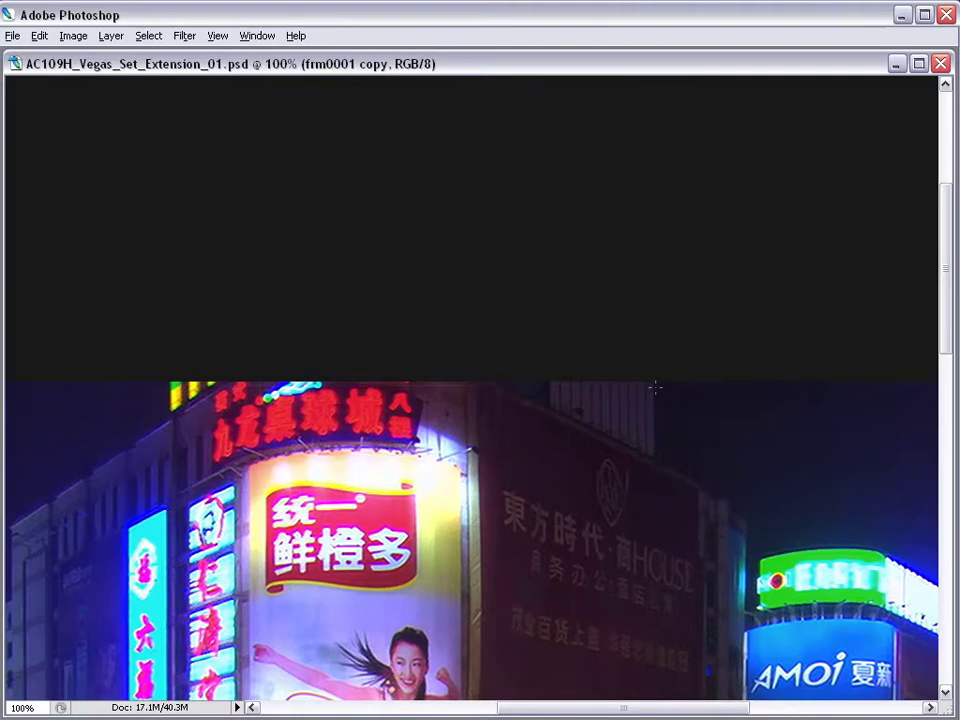
- Select the strip at the top of the central building and stretch it upward past the frame's upper edge
{"action": "left_click_drag", "start_coordinate": [654, 388], "coordinate": [168, 360]}
{"action": "key", "text": "ctrl+t"}
{"action": "left_click_drag", "start_coordinate": [409, 381], "coordinate": [413, 300]}
{"action": "key", "text": "Return"}
{"action": "key", "text": "ctrl+d"}
- Hide the Curves 1 layer and show the PERSP LINES group again
{"action": "key", "text": "Tab"}
{"action": "left_click", "coordinate": [762, 211]}
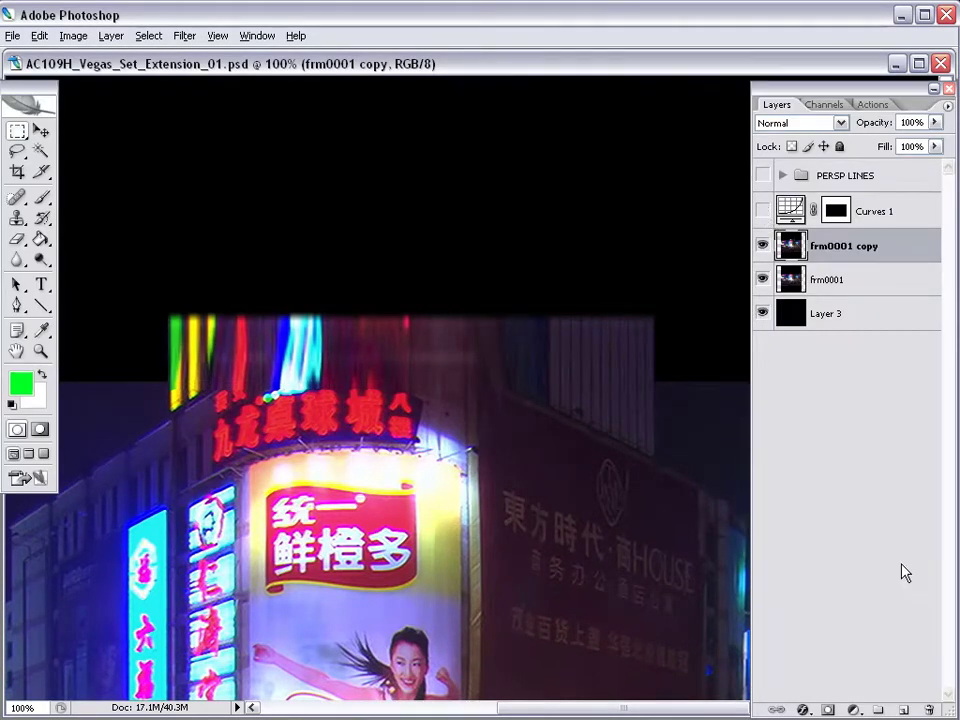
{"action": "left_click", "coordinate": [762, 175]}
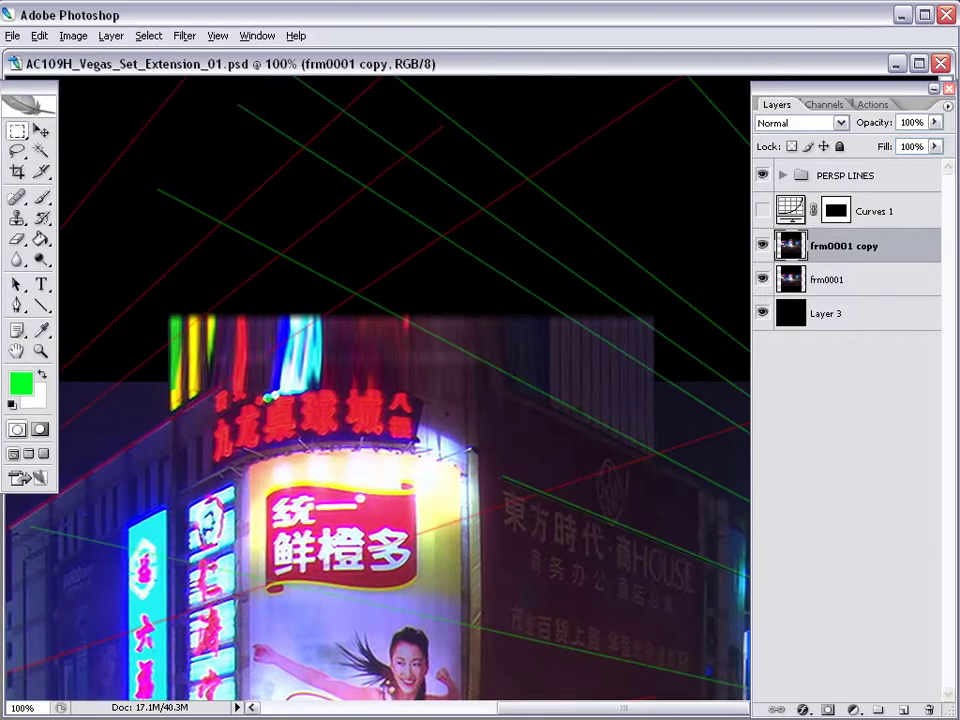
- Trim the stretched rooftop's upper corners along the perspective lines by deleting a polygonal selection outside them
{"action": "left_click_drag", "start_coordinate": [17, 151], "coordinate": [89, 170]}
{"action": "key", "text": "Tab"}
{"action": "left_click", "coordinate": [731, 422]}
{"action": "left_click", "coordinate": [472, 257]}
{"action": "left_click", "coordinate": [290, 245]}
{"action": "left_click", "coordinate": [78, 412]}
{"action": "left_click", "coordinate": [66, 296]}
{"action": "left_click", "coordinate": [497, 152]}
{"action": "double_click", "coordinate": [756, 243]}
{"action": "key", "text": "ctrl+h"}
{"action": "key", "text": "Delete"}
{"action": "key", "text": "Tab"}
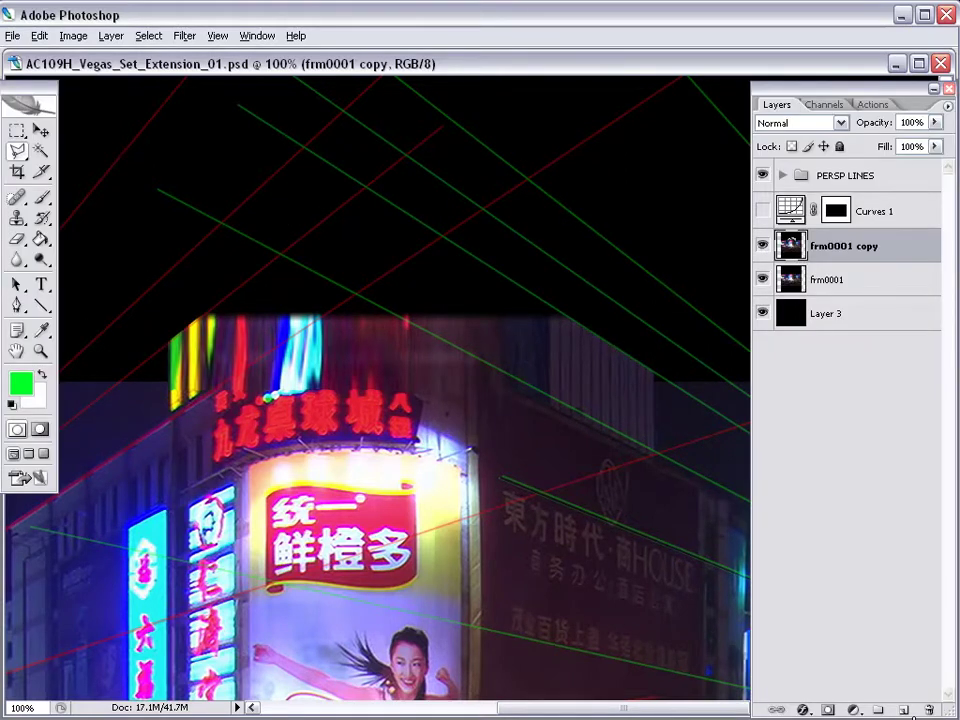
- Create a new layer above frm0001 copy and sample the dark rooftop colour for the Brush tool
{"action": "left_click", "coordinate": [763, 313]}
{"action": "left_click", "coordinate": [763, 313]}
{"action": "left_click", "coordinate": [901, 710]}
{"action": "key", "text": "b"}
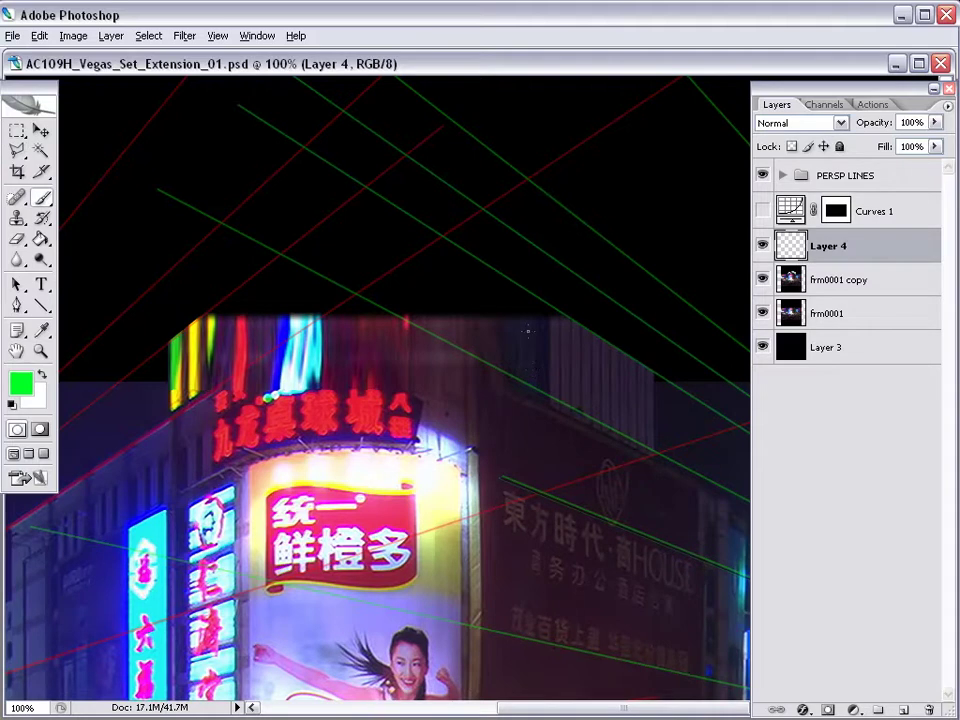
{"action": "left_click_drag", "start_coordinate": [475, 50], "coordinate": [478, 84]}
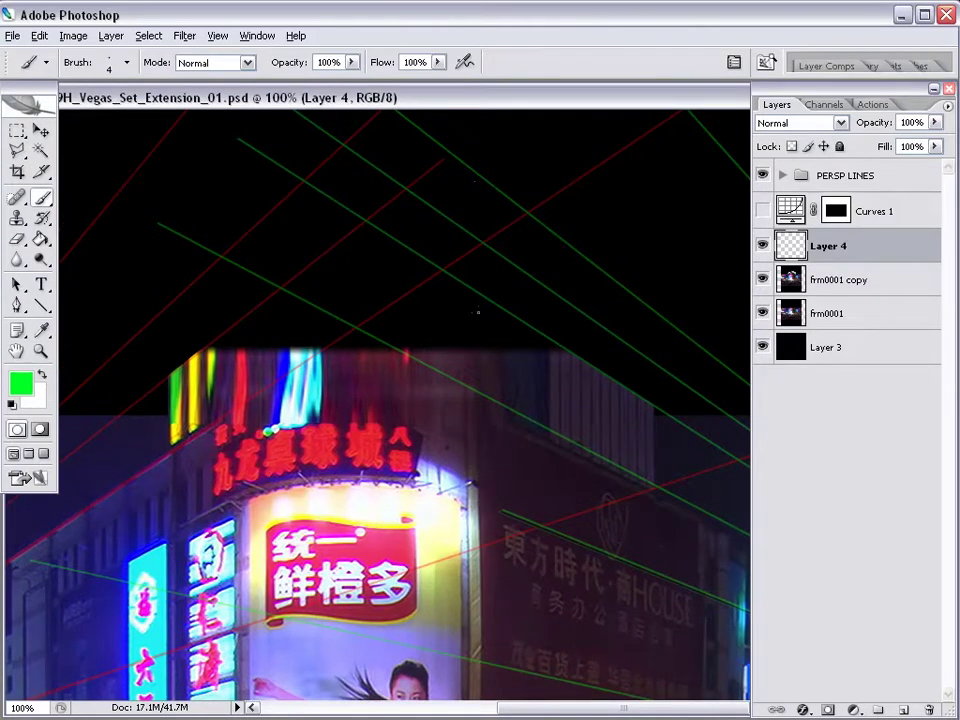
{"action": "left_click", "coordinate": [554, 391], "text": "alt"}
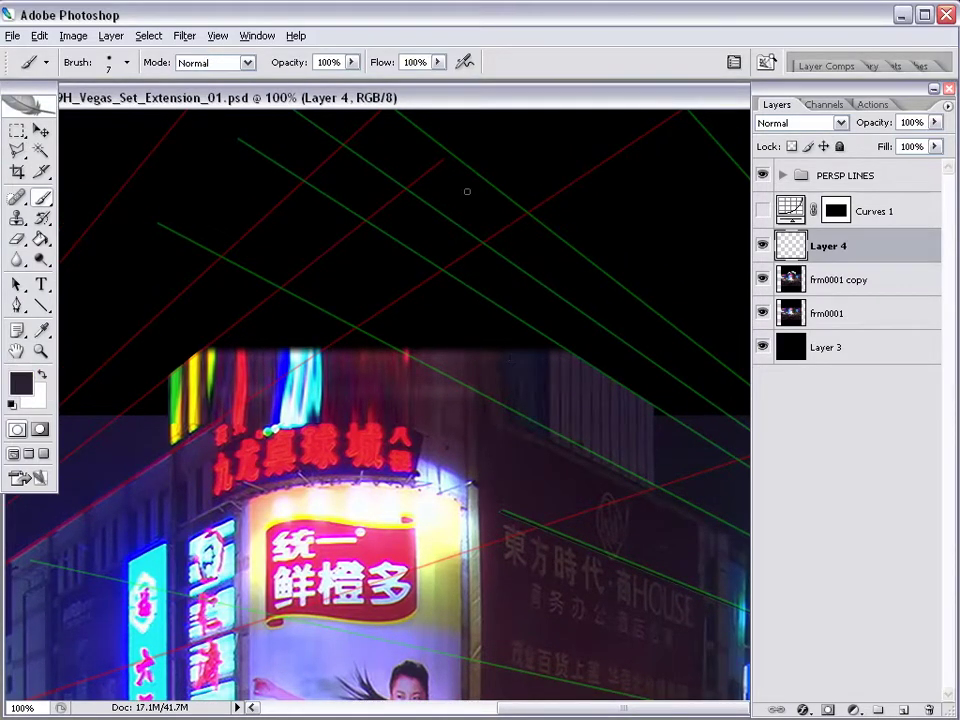
- Adjust the brush tip and paint vertical ribs that extend the slatted rooftop structure toward the building's corner
{"action": "left_click_drag", "start_coordinate": [885, 66], "coordinate": [255, 130]}
{"action": "left_click", "coordinate": [233, 145]}
{"action": "left_click", "coordinate": [484, 122]}
{"action": "left_click", "coordinate": [548, 87]}
{"action": "key", "text": "Tab"}
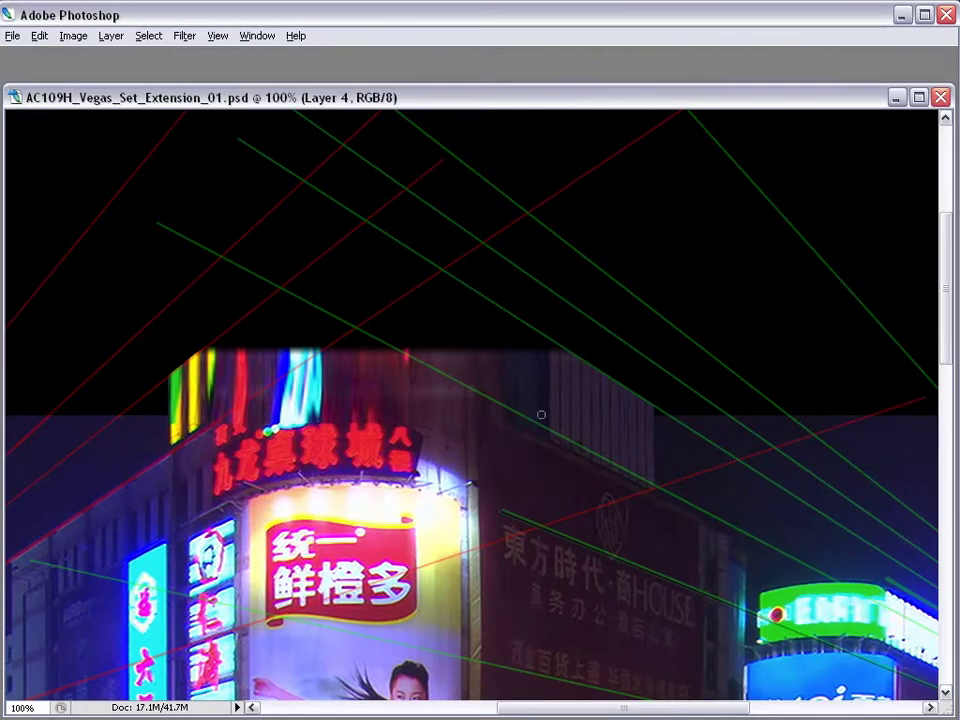
{"action": "left_click_drag", "start_coordinate": [531, 431], "coordinate": [518, 321]}
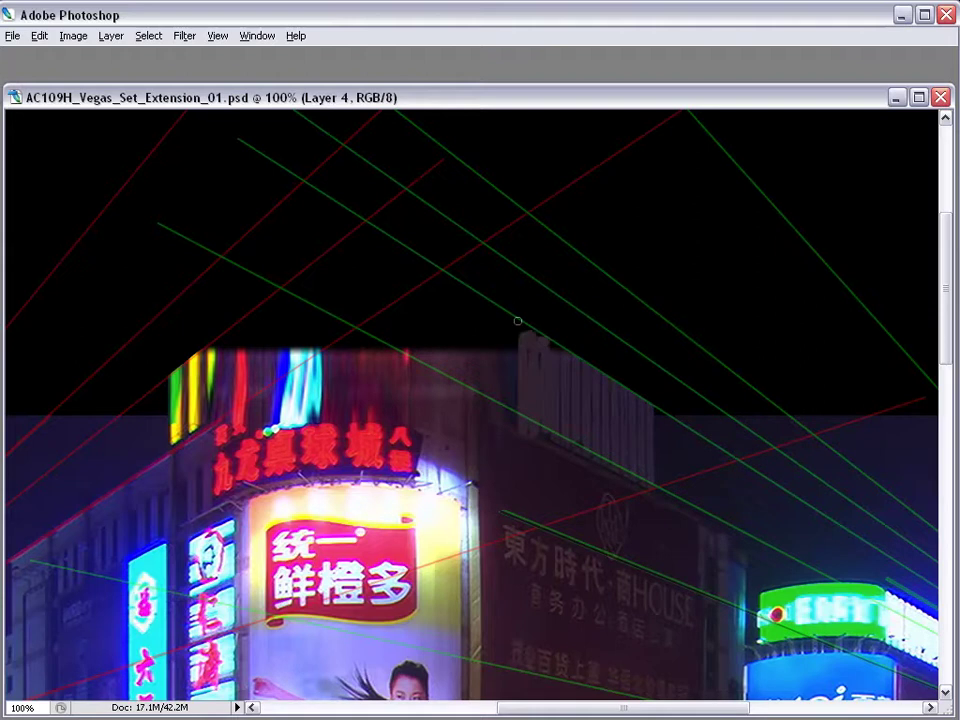
- Paint a curved dark maroon sign panel with bright red mock lettering above the building's existing red rooftop sign
{"action": "left_click", "coordinate": [454, 442], "text": "alt"}
{"action": "mouse_move", "coordinate": [455, 408]}
{"action": "left_mouse_down"}
{"action": "mouse_move", "coordinate": [461, 396]}
{"action": "mouse_move", "coordinate": [444, 430]}
{"action": "left_mouse_up"}
{"action": "mouse_move", "coordinate": [394, 398]}
{"action": "left_mouse_down"}
{"action": "mouse_move", "coordinate": [310, 406]}
{"action": "mouse_move", "coordinate": [411, 392]}
{"action": "mouse_move", "coordinate": [261, 405]}
{"action": "mouse_move", "coordinate": [338, 330]}
{"action": "mouse_move", "coordinate": [437, 330]}
{"action": "mouse_move", "coordinate": [280, 345]}
{"action": "mouse_move", "coordinate": [437, 372]}
{"action": "left_mouse_up"}
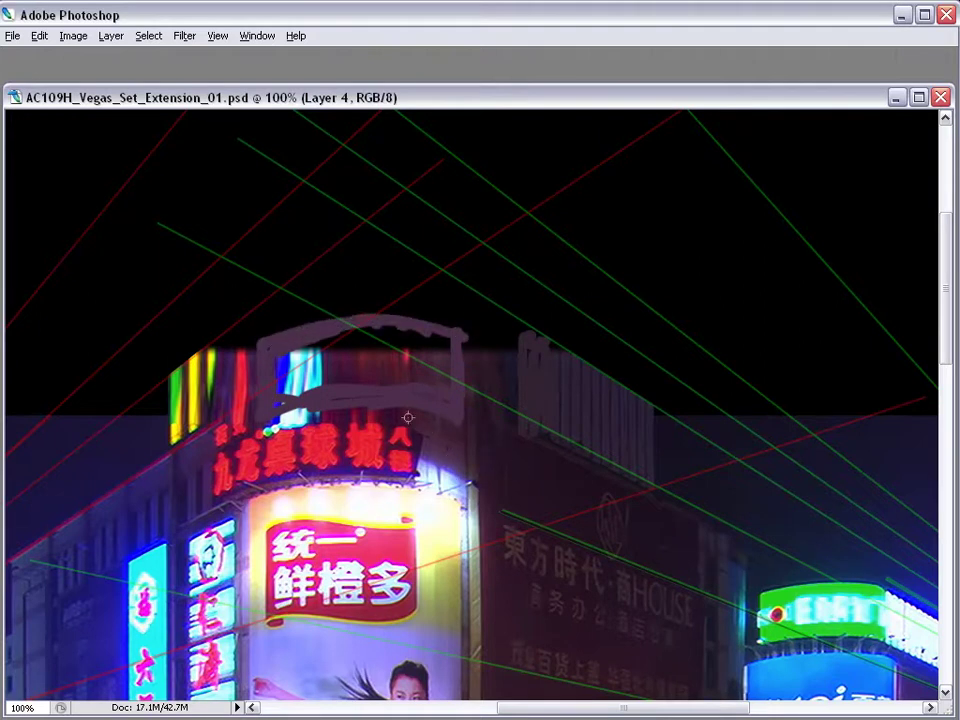
{"action": "mouse_move", "coordinate": [402, 413]}
{"action": "left_mouse_down"}
{"action": "mouse_move", "coordinate": [455, 350]}
{"action": "mouse_move", "coordinate": [365, 383]}
{"action": "mouse_move", "coordinate": [298, 374]}
{"action": "mouse_move", "coordinate": [297, 391]}
{"action": "mouse_move", "coordinate": [276, 403]}
{"action": "mouse_move", "coordinate": [305, 401]}
{"action": "left_mouse_up"}
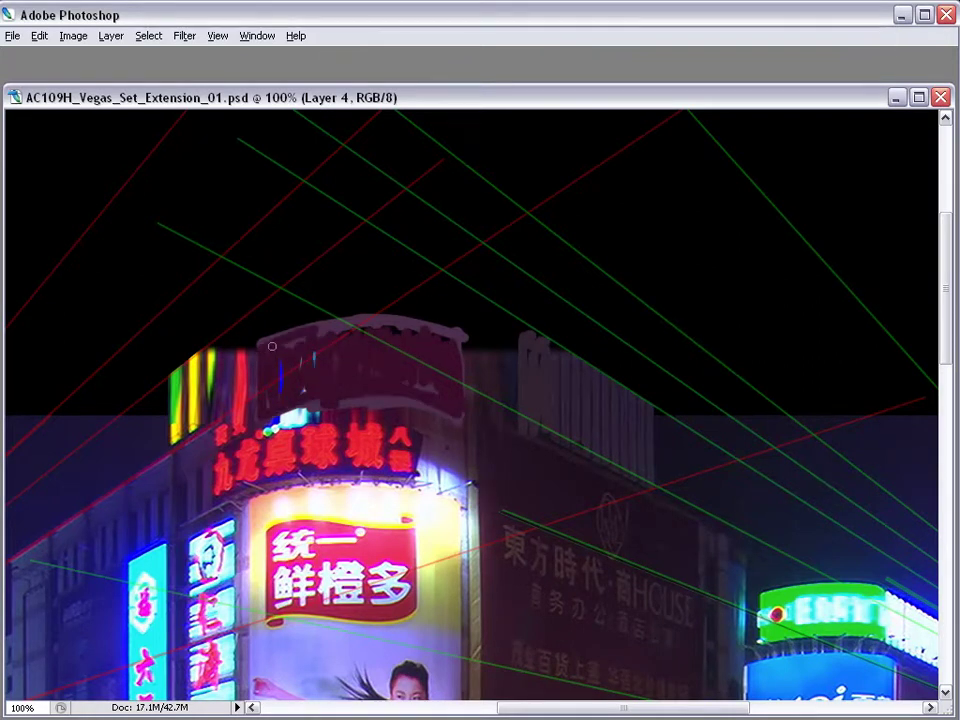
{"action": "mouse_move", "coordinate": [300, 330]}
{"action": "left_mouse_down"}
{"action": "mouse_move", "coordinate": [456, 332]}
{"action": "mouse_move", "coordinate": [454, 404]}
{"action": "left_mouse_up"}
{"action": "mouse_move", "coordinate": [328, 401]}
{"action": "left_mouse_down"}
{"action": "mouse_move", "coordinate": [365, 400]}
{"action": "mouse_move", "coordinate": [285, 389]}
{"action": "mouse_move", "coordinate": [337, 327]}
{"action": "mouse_move", "coordinate": [335, 346]}
{"action": "left_mouse_up"}
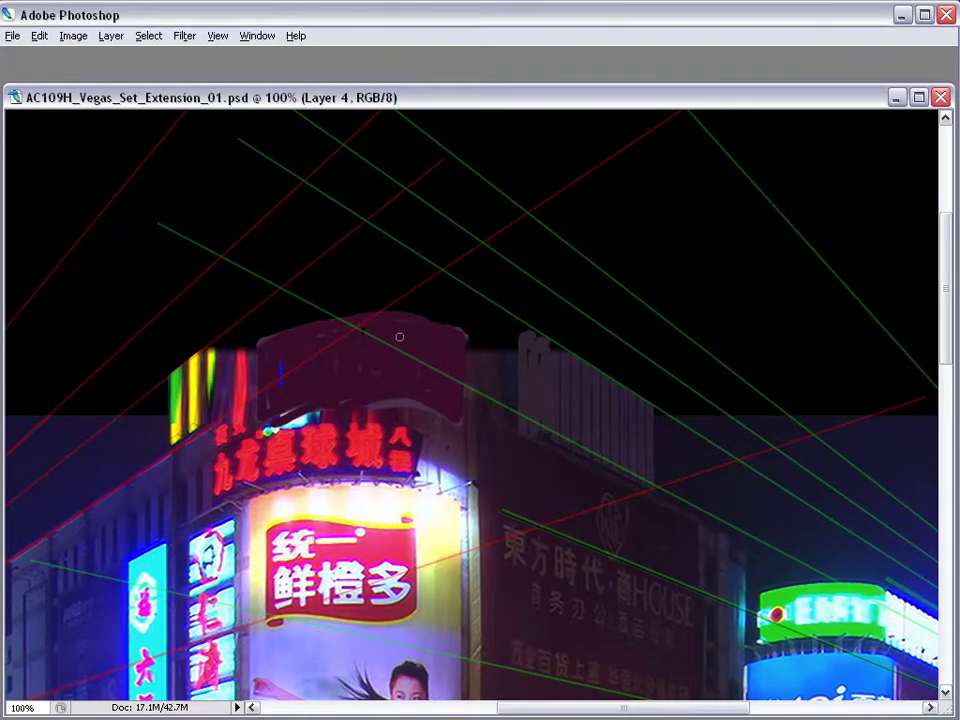
{"action": "mouse_move", "coordinate": [262, 346]}
{"action": "left_mouse_down"}
{"action": "mouse_move", "coordinate": [326, 317]}
{"action": "mouse_move", "coordinate": [456, 337]}
{"action": "left_mouse_up"}
{"action": "mouse_move", "coordinate": [268, 341]}
{"action": "left_mouse_down"}
{"action": "mouse_move", "coordinate": [320, 302]}
{"action": "mouse_move", "coordinate": [416, 319]}
{"action": "left_mouse_up"}
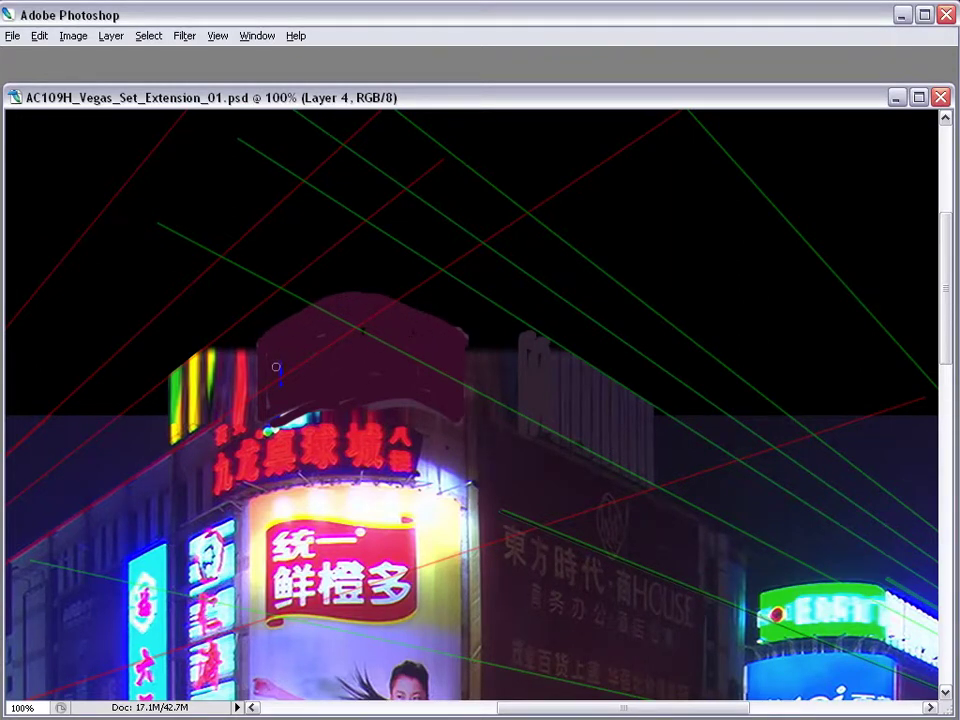
{"action": "mouse_move", "coordinate": [276, 361]}
{"action": "left_mouse_down"}
{"action": "mouse_move", "coordinate": [275, 350]}
{"action": "mouse_move", "coordinate": [321, 326]}
{"action": "mouse_move", "coordinate": [372, 336]}
{"action": "mouse_move", "coordinate": [378, 360]}
{"action": "mouse_move", "coordinate": [388, 330]}
{"action": "mouse_move", "coordinate": [418, 336]}
{"action": "mouse_move", "coordinate": [440, 360]}
{"action": "mouse_move", "coordinate": [433, 350]}
{"action": "left_mouse_up"}
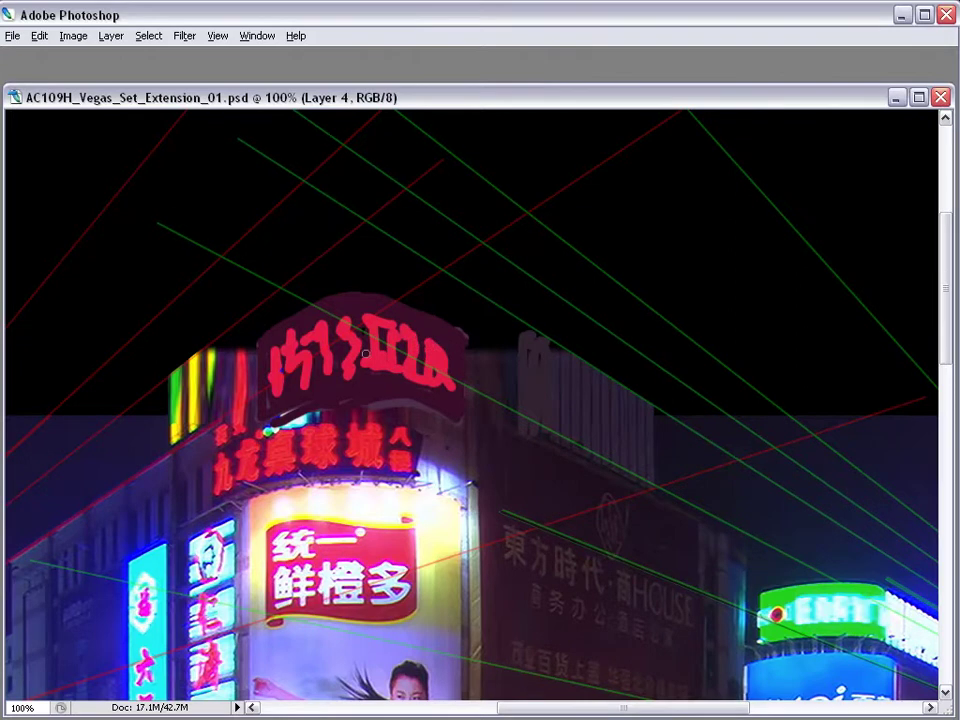
- Paint yellow and green neon strips with green dots on the building's upper corner, left of the new sign panel
{"action": "left_click", "coordinate": [356, 422], "text": "ctrl+alt"}
{"action": "left_click", "coordinate": [465, 485], "text": "ctrl+alt"}
{"action": "left_click", "coordinate": [474, 462], "text": "ctrl+alt"}
{"action": "left_click_drag", "start_coordinate": [439, 442], "coordinate": [436, 427]}
{"action": "key", "text": "m"}
{"action": "left_click_drag", "start_coordinate": [625, 171], "coordinate": [313, 401]}
{"action": "left_click_drag", "start_coordinate": [460, 414], "coordinate": [459, 495]}
{"action": "mouse_move", "coordinate": [484, 372]}
{"action": "left_mouse_down"}
{"action": "mouse_move", "coordinate": [483, 492]}
{"action": "mouse_move", "coordinate": [498, 371]}
{"action": "left_mouse_up"}
{"action": "left_click", "coordinate": [508, 358]}
{"action": "left_click", "coordinate": [511, 386]}
{"action": "key", "text": "ctrl+minus"}
{"action": "key", "text": "ctrl+minus"}
{"action": "key", "text": "ctrl+minus"}
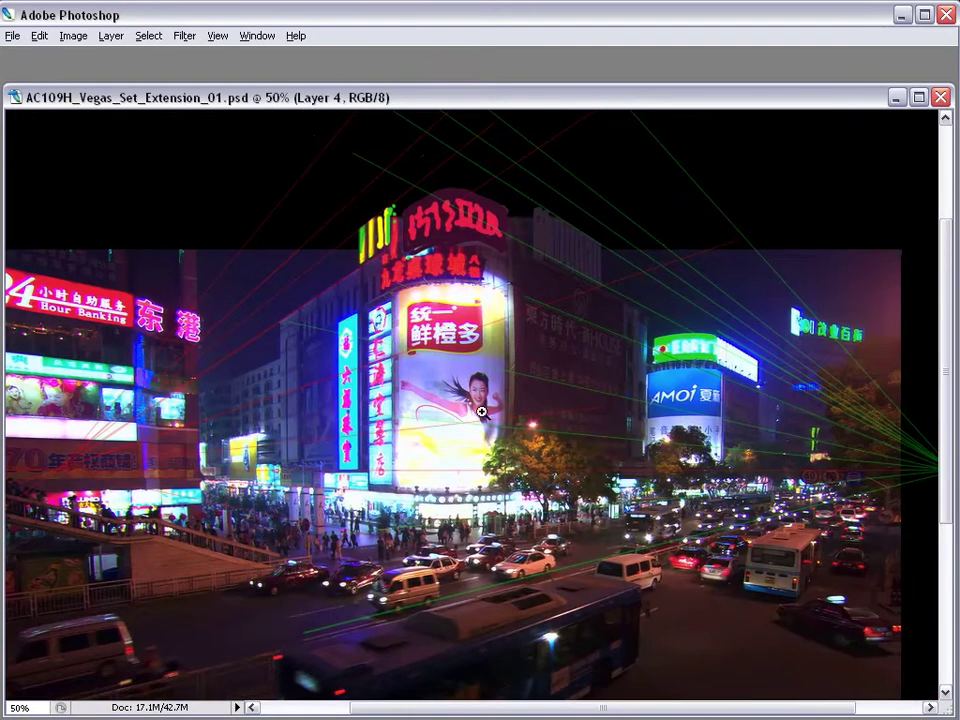
{"action": "left_click_drag", "start_coordinate": [481, 411], "coordinate": [487, 446]}
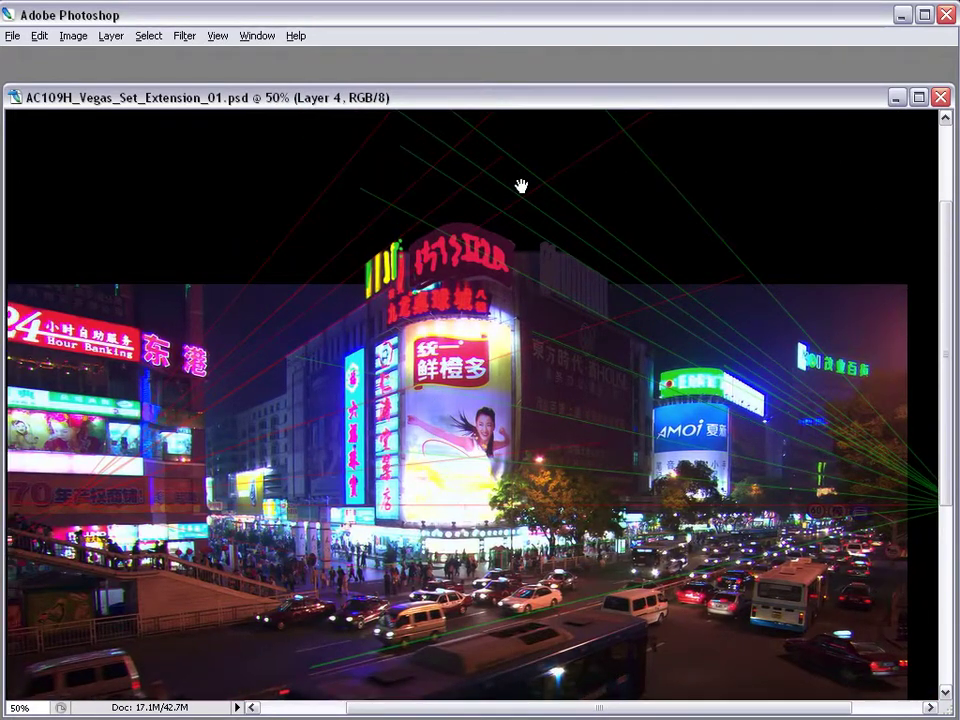
- Paint a dark blue-grey wall section filling the rooftop gap between the sign panel and the slatted structure
{"action": "left_click_drag", "start_coordinate": [626, 165], "coordinate": [358, 345]}
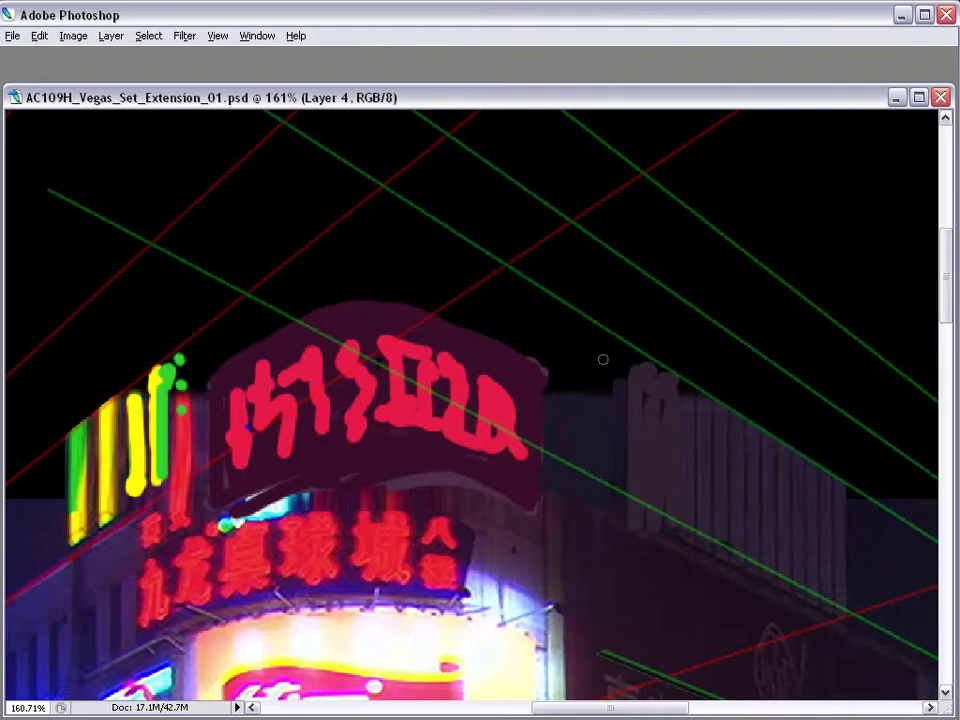
{"action": "left_click_drag", "start_coordinate": [562, 389], "coordinate": [564, 393]}
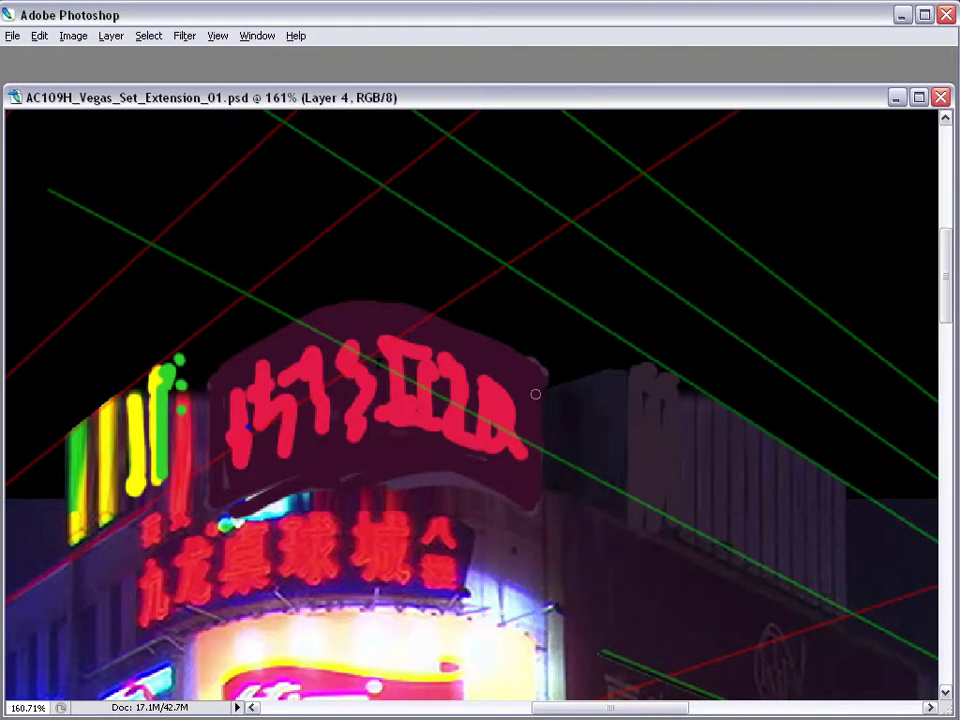
{"action": "key", "text": "ctrl+minus"}
{"action": "key", "text": "ctrl+minus"}
{"action": "key", "text": "ctrl+minus"}
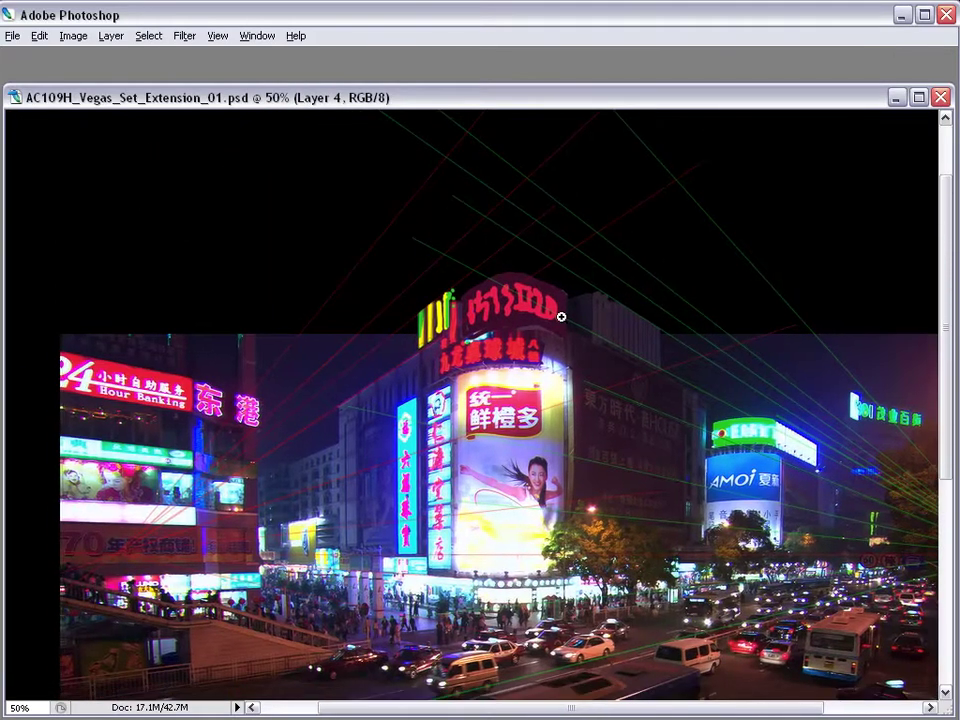
- Paint a dark grey lattice truss and a tall spire above the red-lettered sign panel, following the perspective lines
{"action": "left_click_drag", "start_coordinate": [389, 168], "coordinate": [592, 413], "text": "ctrl"}
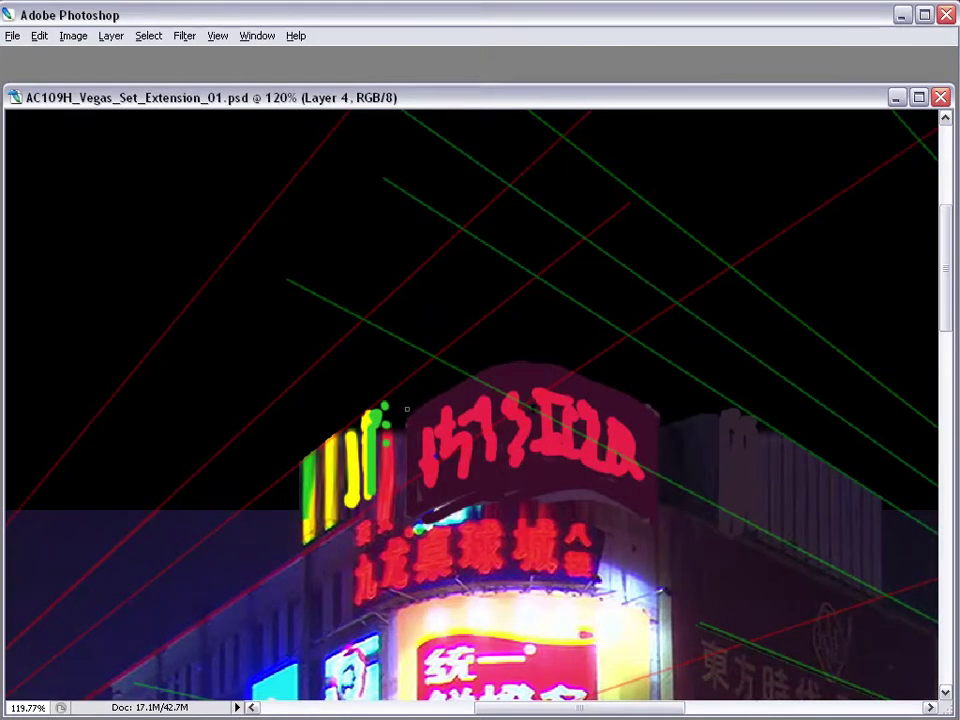
{"action": "mouse_move", "coordinate": [426, 388]}
{"action": "left_mouse_down"}
{"action": "mouse_move", "coordinate": [505, 350]}
{"action": "mouse_move", "coordinate": [564, 353]}
{"action": "mouse_move", "coordinate": [610, 362]}
{"action": "mouse_move", "coordinate": [655, 403]}
{"action": "mouse_move", "coordinate": [646, 365]}
{"action": "left_mouse_up"}
{"action": "mouse_move", "coordinate": [404, 374]}
{"action": "left_mouse_down"}
{"action": "mouse_move", "coordinate": [411, 397]}
{"action": "mouse_move", "coordinate": [457, 337]}
{"action": "mouse_move", "coordinate": [501, 328]}
{"action": "mouse_move", "coordinate": [553, 324]}
{"action": "mouse_move", "coordinate": [632, 354]}
{"action": "mouse_move", "coordinate": [538, 320]}
{"action": "left_mouse_up"}
{"action": "left_click_drag", "start_coordinate": [442, 381], "coordinate": [498, 334]}
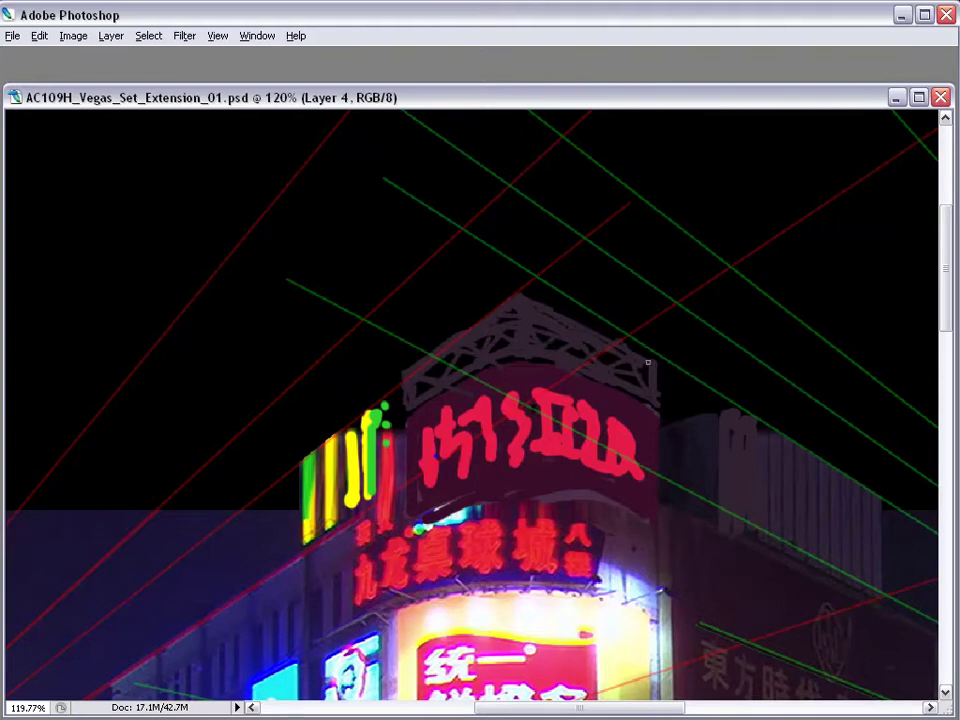
{"action": "scroll", "coordinate": [526, 311], "scroll_direction": "down", "scroll_amount": 3, "text": "alt"}
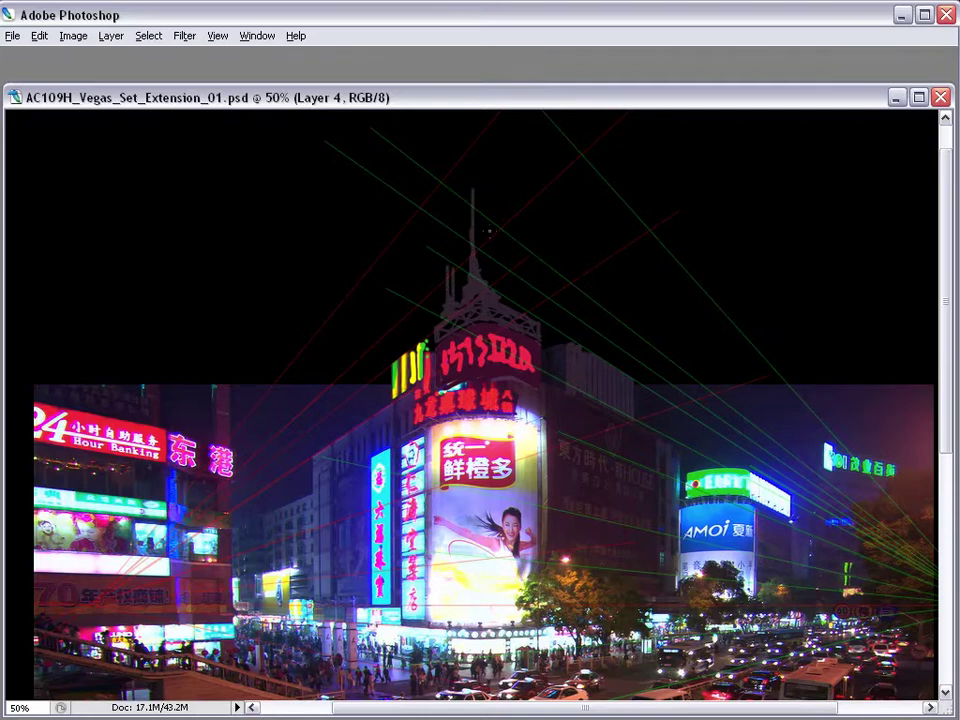
- Lower the opacity of the PERSP LINES group to 15%
{"action": "left_click_drag", "start_coordinate": [459, 444], "coordinate": [463, 400]}
{"action": "left_click_drag", "start_coordinate": [517, 152], "coordinate": [369, 385]}
{"action": "key", "text": "Tab"}
{"action": "left_click", "coordinate": [845, 175]}
{"action": "left_click_drag", "start_coordinate": [934, 122], "coordinate": [869, 148]}
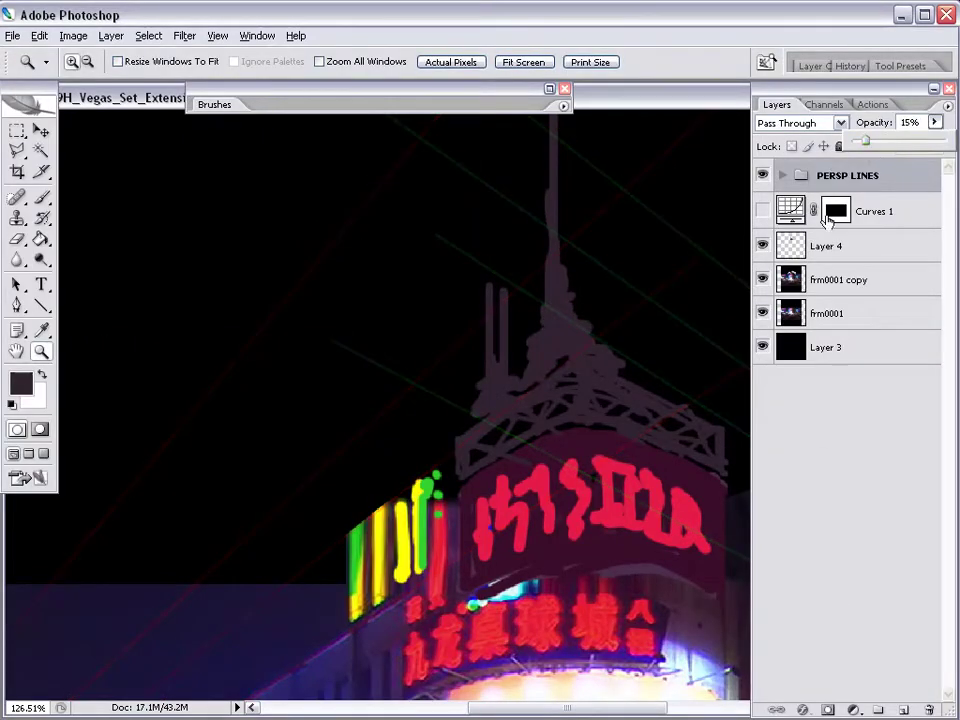
- Rename the layer holding the rooftop painting as "paint" and add a new empty layer above it
{"action": "left_click", "coordinate": [824, 248]}
{"action": "double_click", "coordinate": [826, 246]}
{"action": "type", "text": "paint"}
{"action": "key", "text": "Return"}
{"action": "key", "text": "ctrl+shift+alt+n"}
- Paint thin yellow highlights at 30% opacity on the twin antennas and the rounded base beneath them
{"action": "left_click", "coordinate": [537, 406]}
{"action": "key", "text": "b"}
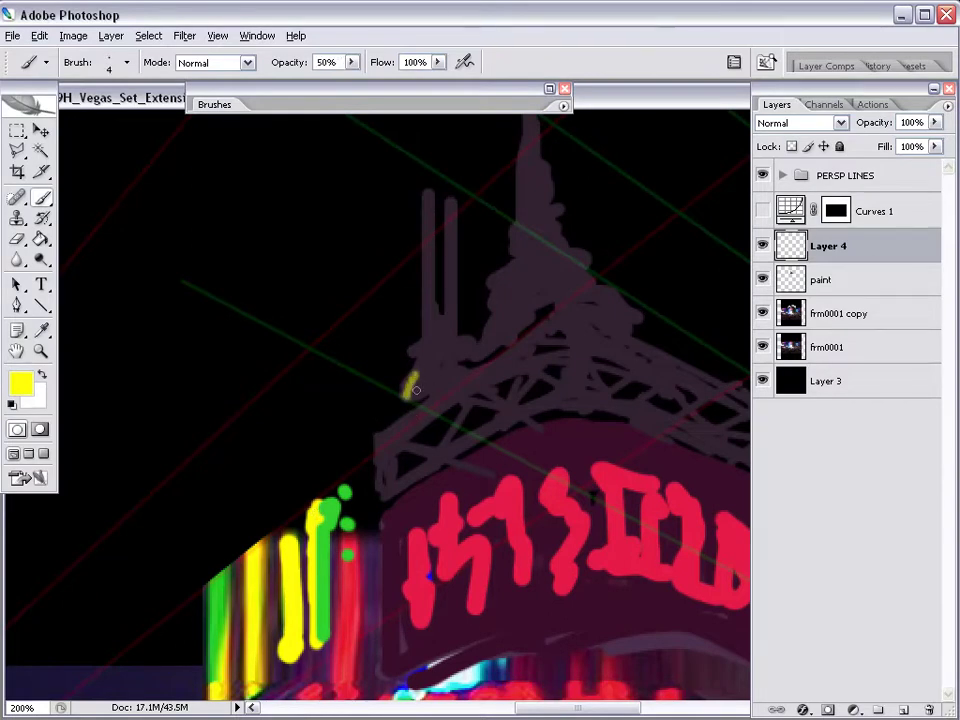
{"action": "key", "text": "ctrl+z"}
{"action": "key", "text": "3"}
{"action": "mouse_move", "coordinate": [410, 356]}
{"action": "left_mouse_down"}
{"action": "mouse_move", "coordinate": [463, 352]}
{"action": "mouse_move", "coordinate": [427, 226]}
{"action": "mouse_move", "coordinate": [427, 160]}
{"action": "left_mouse_up"}
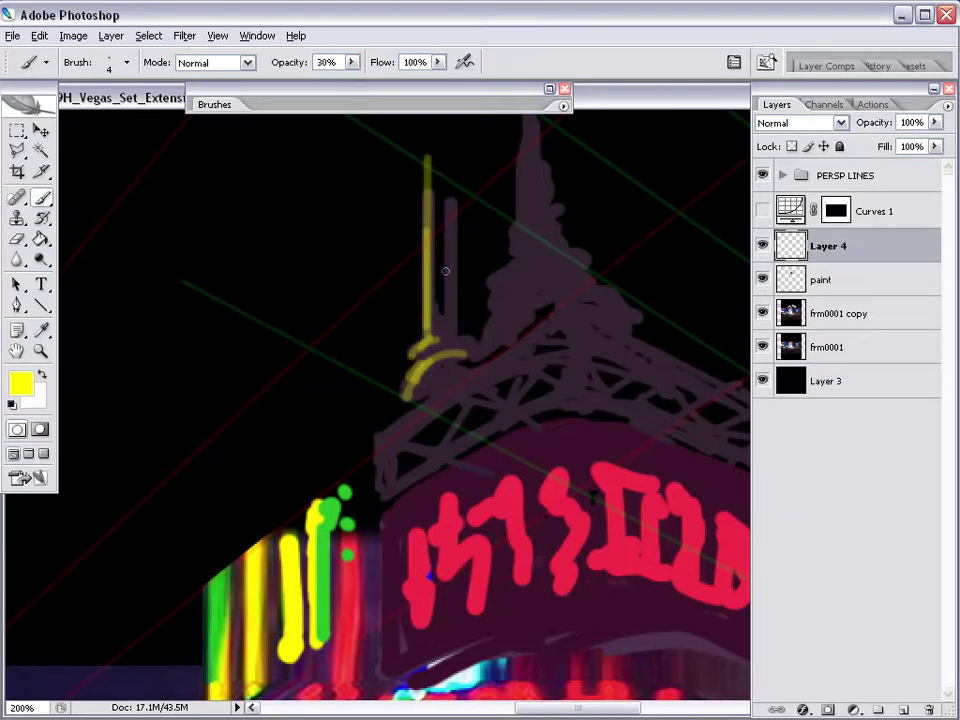
{"action": "left_click_drag", "start_coordinate": [445, 273], "coordinate": [446, 156]}
- Paint yellow edge highlights on the corner post, rails and diagonal braces of the lattice truss's left side
{"action": "mouse_move", "coordinate": [416, 393]}
{"action": "left_mouse_down"}
{"action": "mouse_move", "coordinate": [438, 363]}
{"action": "mouse_move", "coordinate": [440, 390]}
{"action": "mouse_move", "coordinate": [373, 440]}
{"action": "left_mouse_up"}
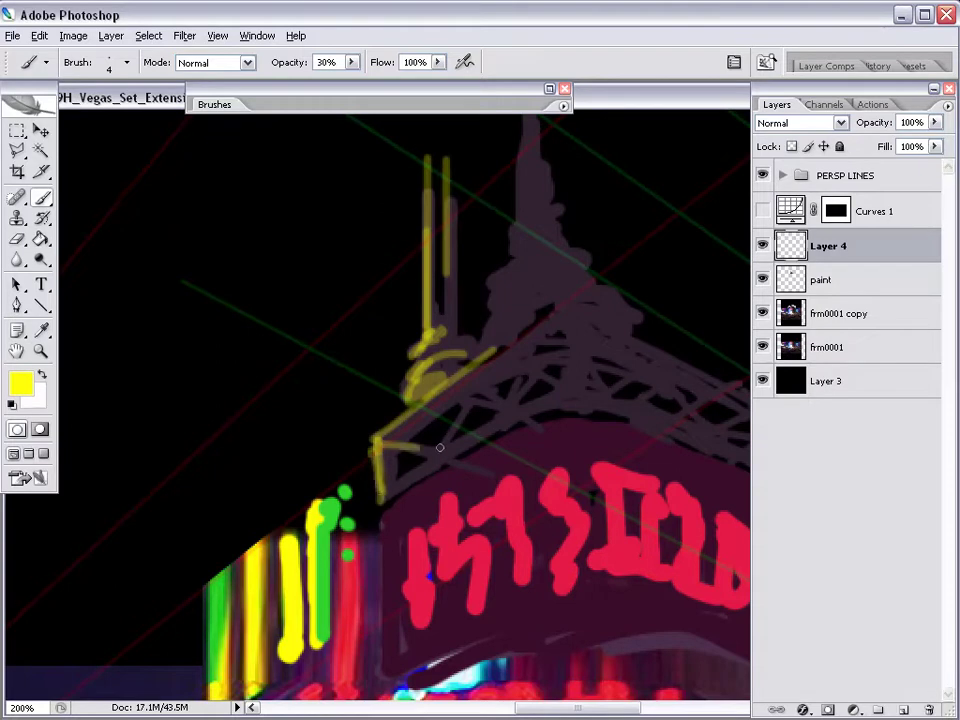
{"action": "left_click_drag", "start_coordinate": [442, 446], "coordinate": [468, 400]}
{"action": "left_click_drag", "start_coordinate": [381, 443], "coordinate": [502, 356]}
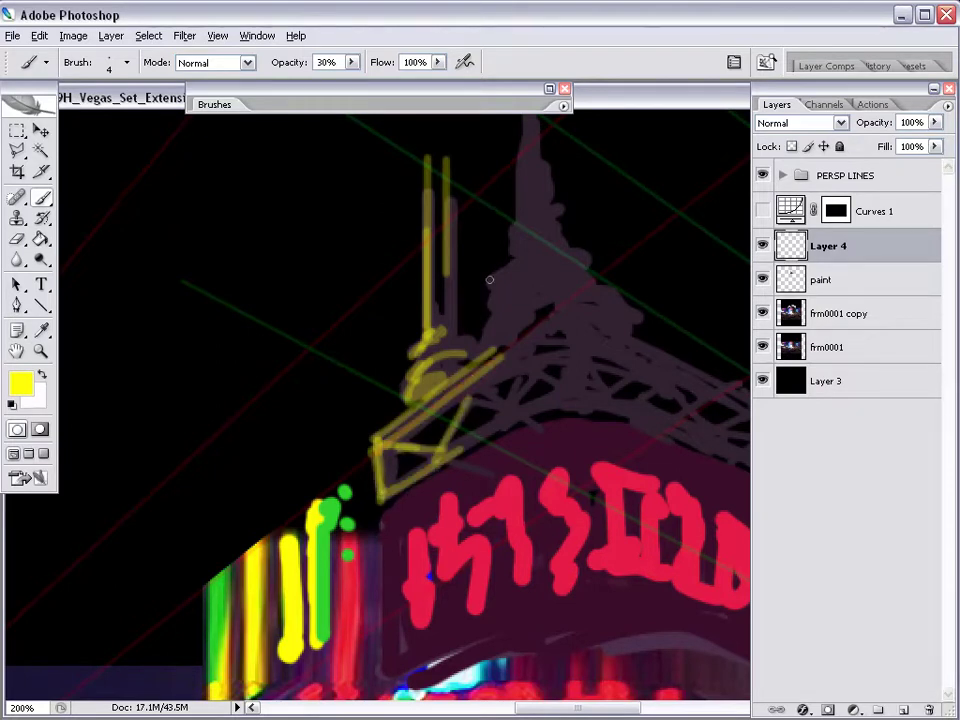
- Paint fainter yellow highlights at 20% opacity on the left side of the central spire, its stepped base and the adjoining truss
{"action": "mouse_move", "coordinate": [516, 312]}
{"action": "left_mouse_down"}
{"action": "mouse_move", "coordinate": [436, 444]}
{"action": "mouse_move", "coordinate": [462, 411]}
{"action": "left_mouse_up"}
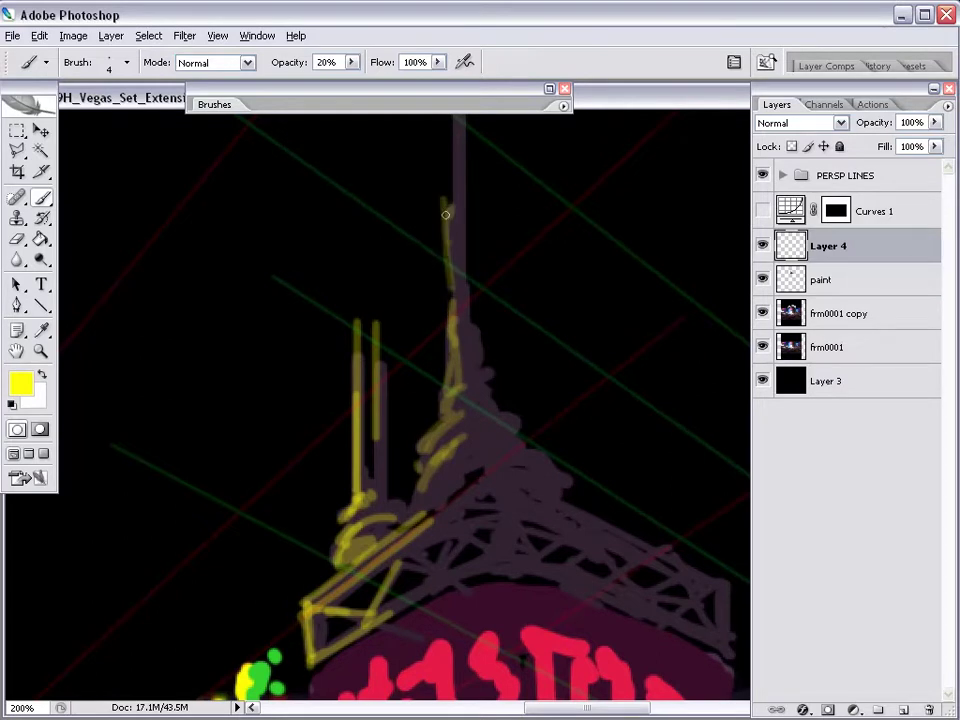
{"action": "left_click_drag", "start_coordinate": [448, 216], "coordinate": [451, 243]}
{"action": "mouse_move", "coordinate": [462, 185]}
{"action": "left_mouse_down"}
{"action": "mouse_move", "coordinate": [431, 349]}
{"action": "mouse_move", "coordinate": [422, 189]}
{"action": "left_mouse_up"}
{"action": "mouse_move", "coordinate": [431, 623]}
{"action": "left_mouse_down"}
{"action": "mouse_move", "coordinate": [441, 304]}
{"action": "mouse_move", "coordinate": [457, 290]}
{"action": "left_mouse_up"}
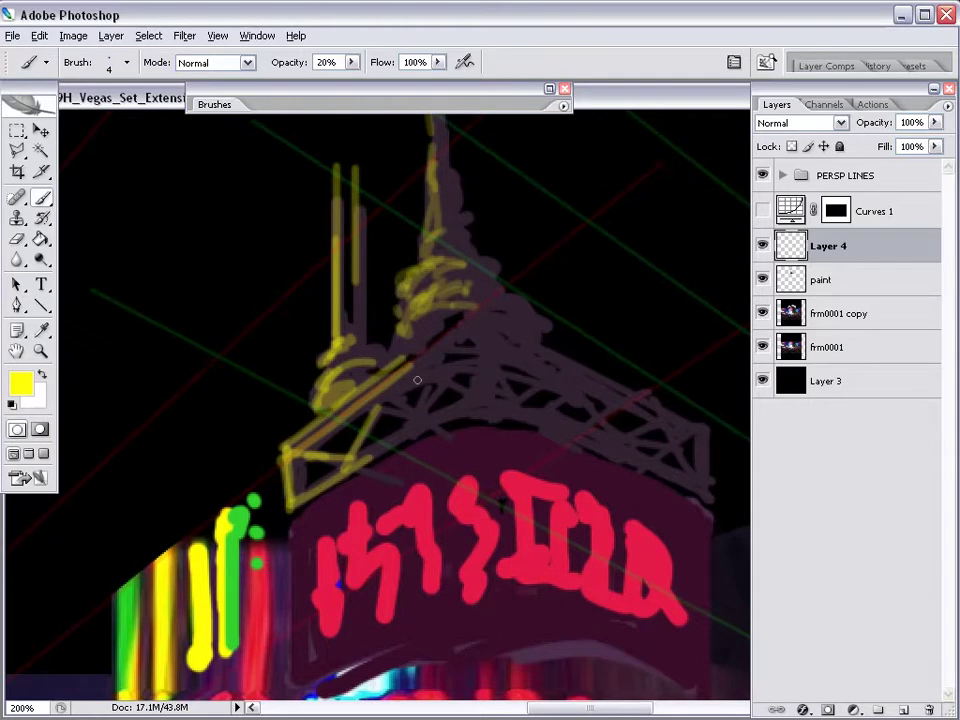
{"action": "mouse_move", "coordinate": [471, 314]}
{"action": "left_mouse_down"}
{"action": "mouse_move", "coordinate": [392, 369]}
{"action": "mouse_move", "coordinate": [507, 307]}
{"action": "left_mouse_up"}
- Fade the yellow highlights towards the spire and middle of the truss with a soft 70-pixel eraser at 40% opacity
{"action": "key", "text": "e"}
{"action": "key", "text": "F5"}
{"action": "left_click", "coordinate": [487, 121]}
{"action": "key", "text": "F5"}
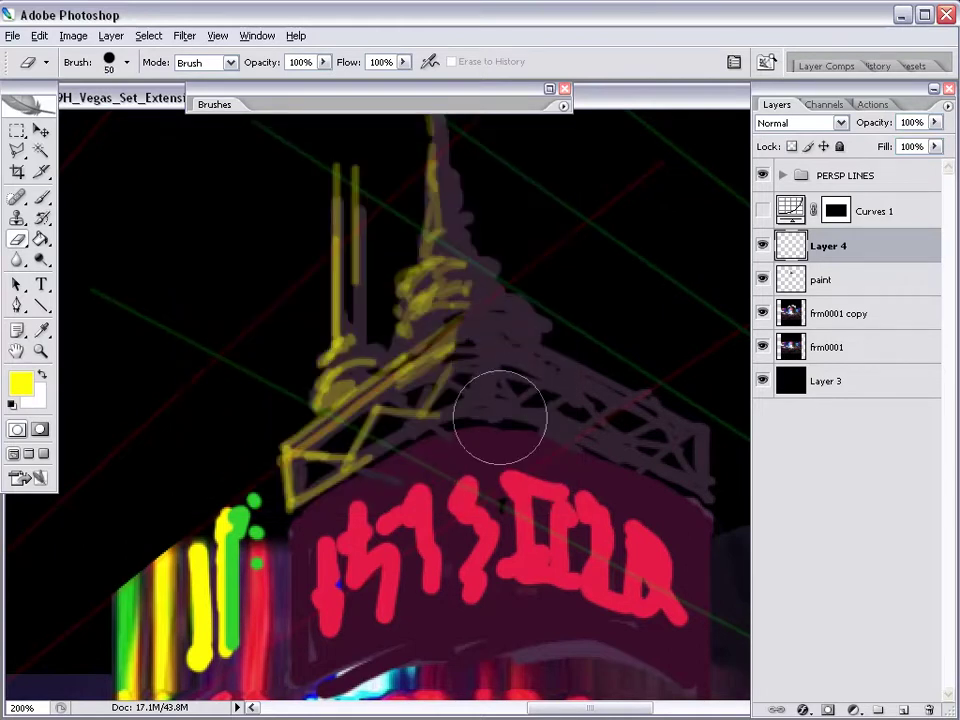
{"action": "key", "text": "F5"}
{"action": "left_click", "coordinate": [484, 172]}
{"action": "key", "text": "F5"}
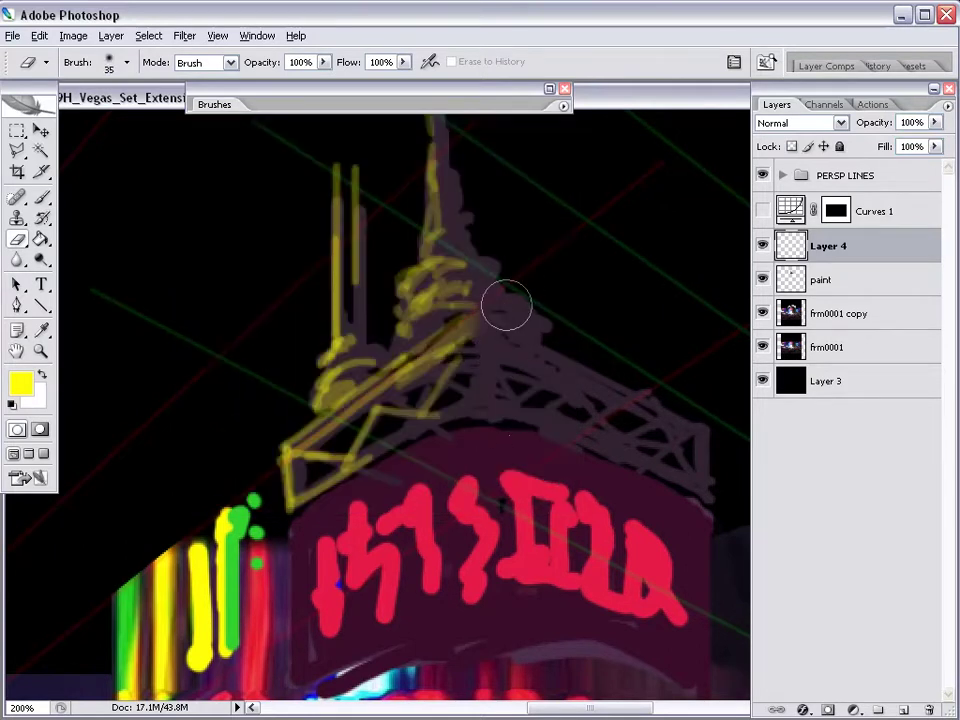
{"action": "key", "text": "bracketright"}
{"action": "key", "text": "bracketright"}
{"action": "key", "text": "bracketright"}
{"action": "key", "text": "bracketright"}
{"action": "key", "text": "4"}
{"action": "left_click_drag", "start_coordinate": [536, 216], "coordinate": [525, 478]}
{"action": "key", "text": "ctrl+minus"}
{"action": "left_click_drag", "start_coordinate": [469, 295], "coordinate": [460, 203]}
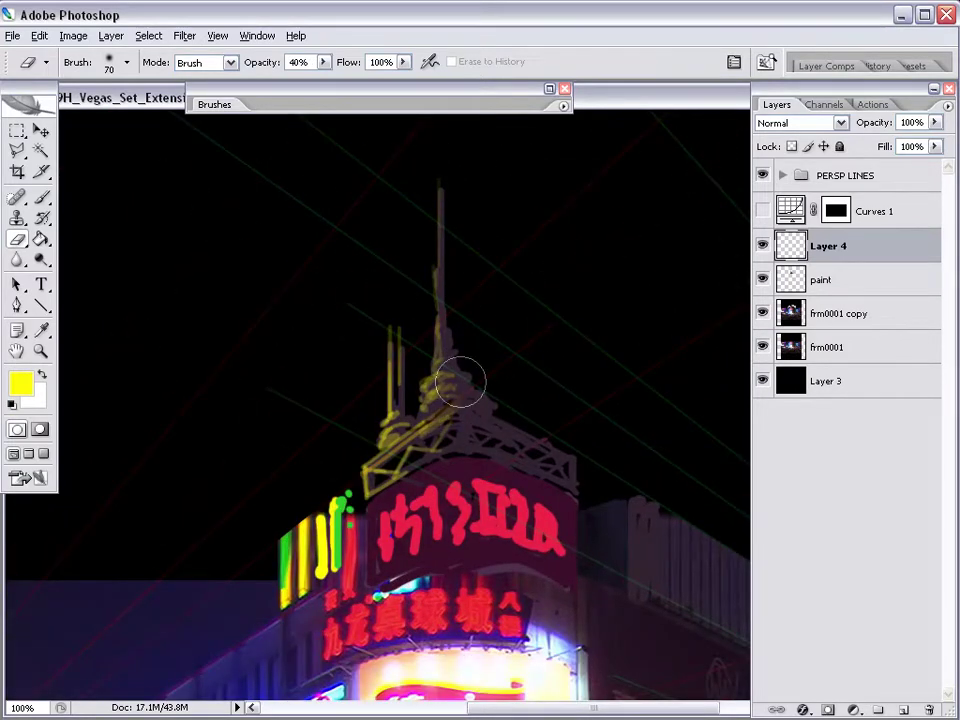
{"action": "left_click_drag", "start_coordinate": [460, 440], "coordinate": [439, 453]}
- Repaint the truss's left corner post as a brighter straight yellow line with a small brush at 40% opacity
{"action": "key", "text": "z"}
{"action": "left_click_drag", "start_coordinate": [508, 334], "coordinate": [230, 562]}
{"action": "left_click_drag", "start_coordinate": [494, 353], "coordinate": [254, 557]}
{"action": "key", "text": "b"}
{"action": "key", "text": "0"}
{"action": "key", "text": "bracketleft"}
{"action": "key", "text": "bracketleft"}
{"action": "key", "text": "bracketleft"}
{"action": "key", "text": "bracketleft"}
{"action": "key", "text": "bracketleft"}
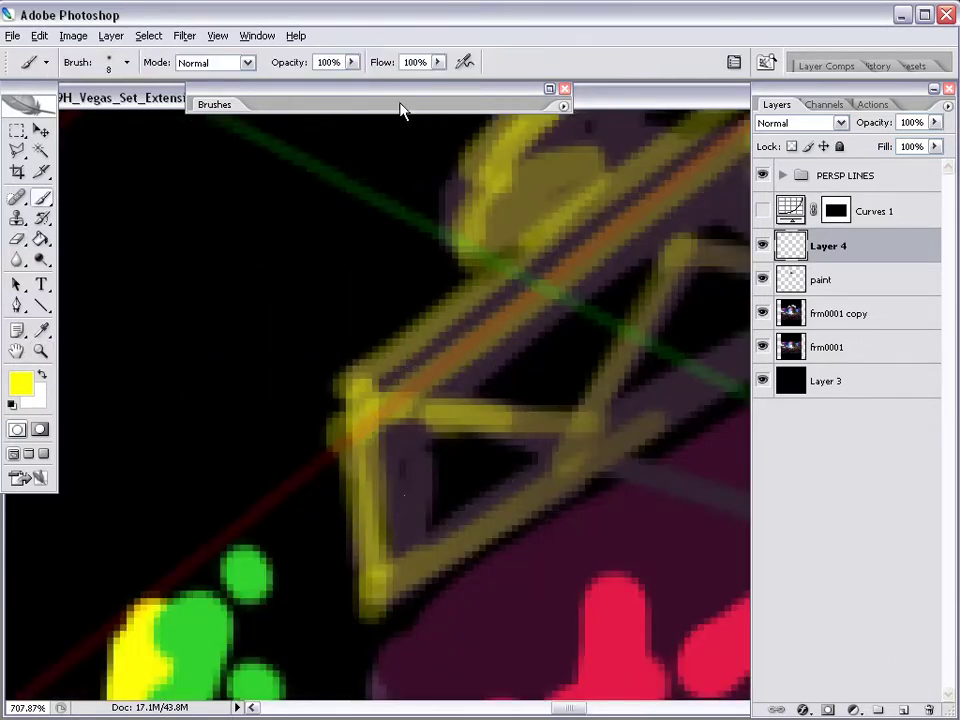
{"action": "double_click", "coordinate": [402, 99]}
{"action": "left_click", "coordinate": [478, 133]}
{"action": "double_click", "coordinate": [477, 105]}
{"action": "key", "text": "["}
{"action": "key", "text": "["}
{"action": "key", "text": "["}
{"action": "key", "text": "["}
{"action": "key", "text": "["}
{"action": "key", "text": "["}
{"action": "left_click_drag", "start_coordinate": [366, 590], "coordinate": [375, 336]}
{"action": "key", "text": "ctrl+z"}
{"action": "key", "text": "4"}
{"action": "left_click_drag", "start_coordinate": [368, 605], "coordinate": [366, 325]}
- Trim the outer left edge of the yellow corner post with a 2-pixel eraser
{"action": "key", "text": "e"}
{"action": "key", "text": "["}
{"action": "key", "text": "["}
{"action": "key", "text": "["}
{"action": "key", "text": "["}
{"action": "key", "text": "["}
{"action": "key", "text": "["}
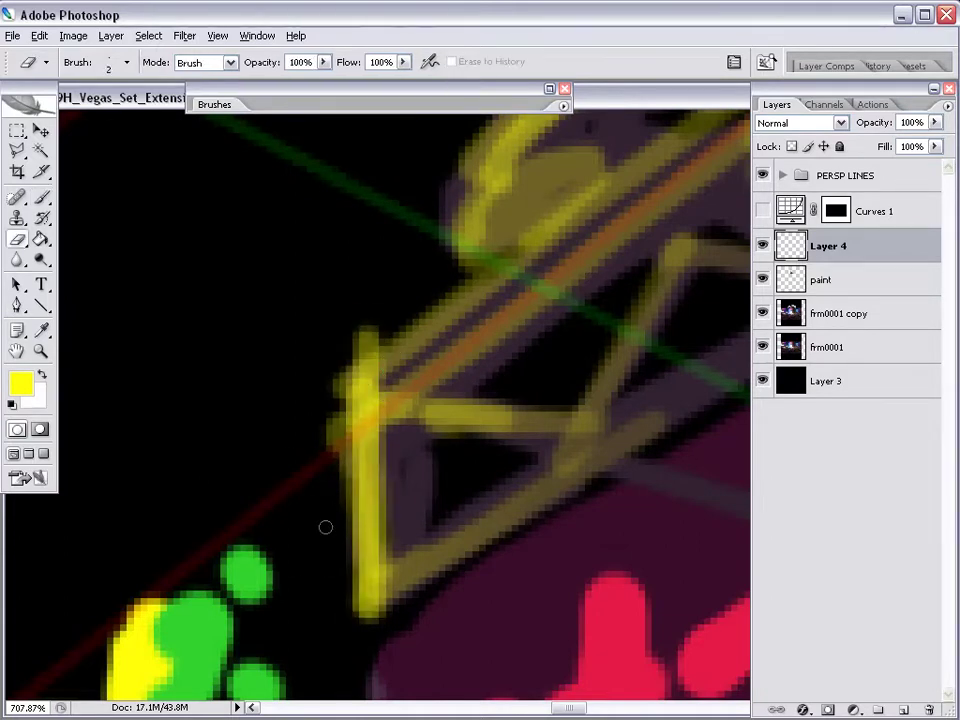
{"action": "mouse_move", "coordinate": [338, 538]}
{"action": "left_mouse_down"}
{"action": "mouse_move", "coordinate": [343, 474]}
{"action": "mouse_move", "coordinate": [324, 403]}
{"action": "mouse_move", "coordinate": [331, 450]}
{"action": "left_mouse_up"}
- Duplicate the whole image as a new single-layer document
{"action": "key", "text": "ctrl+alt+0"}
{"action": "left_click", "coordinate": [510, 440], "text": "alt"}
{"action": "left_click", "coordinate": [490, 530], "text": "alt"}
{"action": "key", "text": "Tab"}
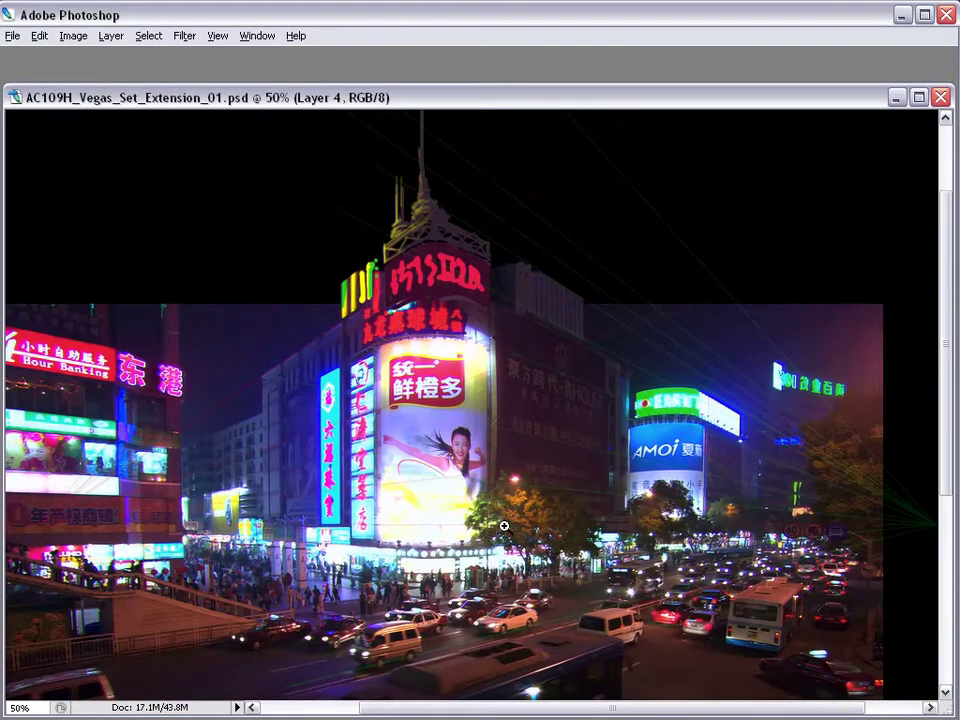
{"action": "left_click_drag", "start_coordinate": [504, 526], "coordinate": [546, 544]}
{"action": "left_click", "coordinate": [73, 35]}
{"action": "left_click", "coordinate": [88, 103]}
{"action": "left_click", "coordinate": [648, 281]}
{"action": "key", "text": "ctrl+plus"}
{"action": "key", "text": "ctrl+plus"}
{"action": "left_click_drag", "start_coordinate": [343, 315], "coordinate": [413, 443]}
{"action": "key", "text": "Tab"}
- Flip the duplicated image horizontally to check the composition mirrored
{"action": "left_click", "coordinate": [853, 185]}
{"action": "key", "text": "Tab"}
{"action": "key", "text": "ctrl+t"}
{"action": "right_click", "coordinate": [455, 412]}
{"action": "left_click", "coordinate": [530, 607]}
{"action": "key", "text": "Return"}
{"action": "key", "text": "Tab"}
{"action": "key", "text": "Tab"}
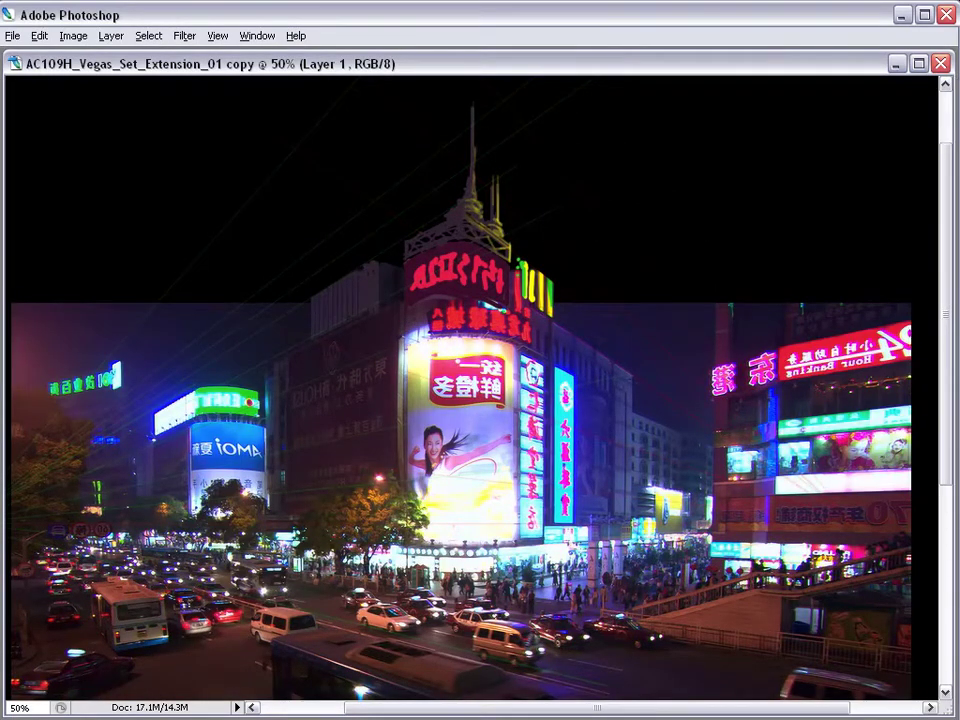
{"action": "left_click_drag", "start_coordinate": [550, 511], "coordinate": [561, 541]}
- Select a frame around the building and spire with a rectangular marquee at a fixed 1.85:1 aspect ratio
{"action": "key", "text": "Tab"}
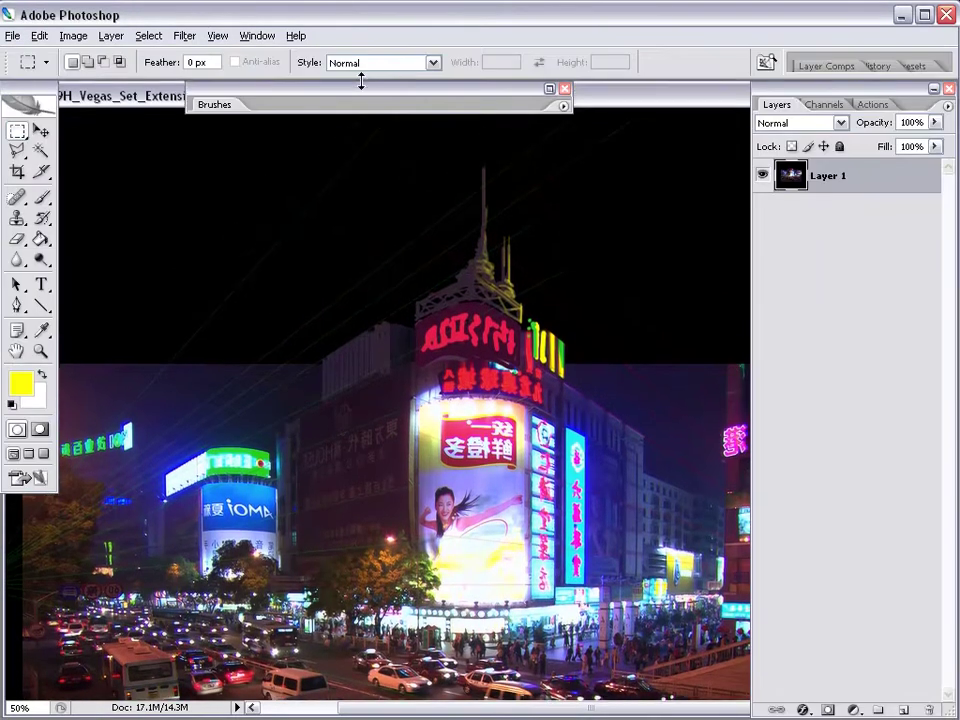
{"action": "left_click", "coordinate": [433, 62]}
{"action": "left_click", "coordinate": [370, 72]}
{"action": "key", "text": "Tab"}
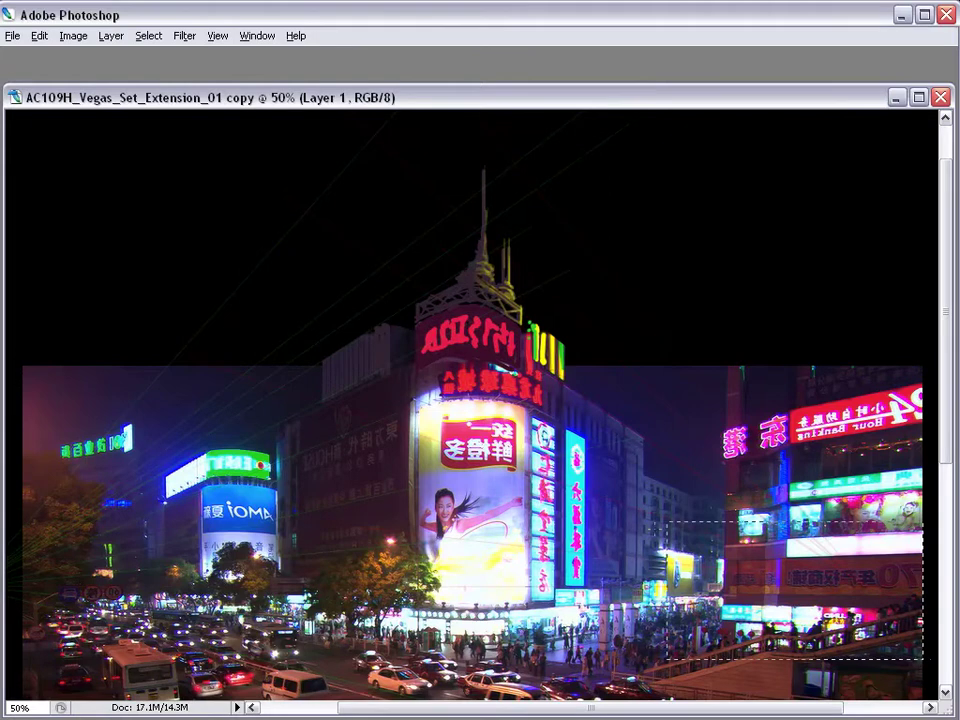
{"action": "left_click_drag", "start_coordinate": [469, 415], "coordinate": [166, 173]}
{"action": "left_click_drag", "start_coordinate": [619, 497], "coordinate": [477, 435]}
{"action": "mouse_move", "coordinate": [514, 420]}
{"action": "left_mouse_down"}
{"action": "mouse_move", "coordinate": [506, 460]}
{"action": "mouse_move", "coordinate": [497, 401]}
{"action": "mouse_move", "coordinate": [500, 437]}
{"action": "left_mouse_up"}
{"action": "key", "text": "Tab"}
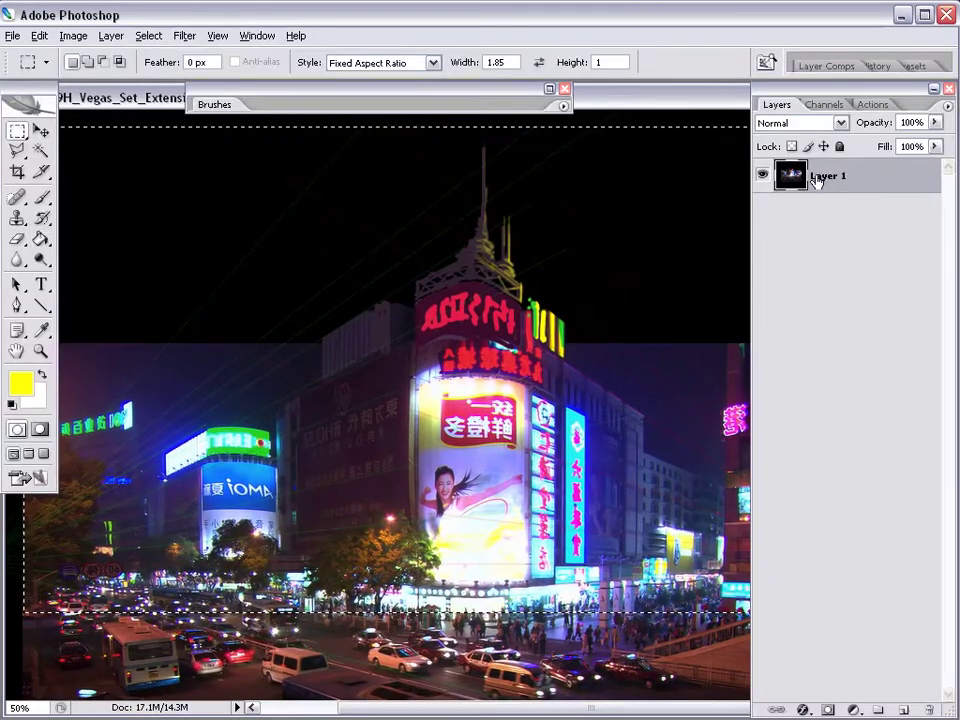
- Fill the area outside the selected frame with black on a new layer and name it "top crop 1.85"
{"action": "left_click", "coordinate": [903, 708]}
{"action": "left_click", "coordinate": [148, 35]}
{"action": "left_click", "coordinate": [39, 35]}
{"action": "left_click", "coordinate": [70, 276]}
{"action": "left_click", "coordinate": [810, 173]}
{"action": "key", "text": "ctrl+d"}
{"action": "double_click", "coordinate": [830, 176]}
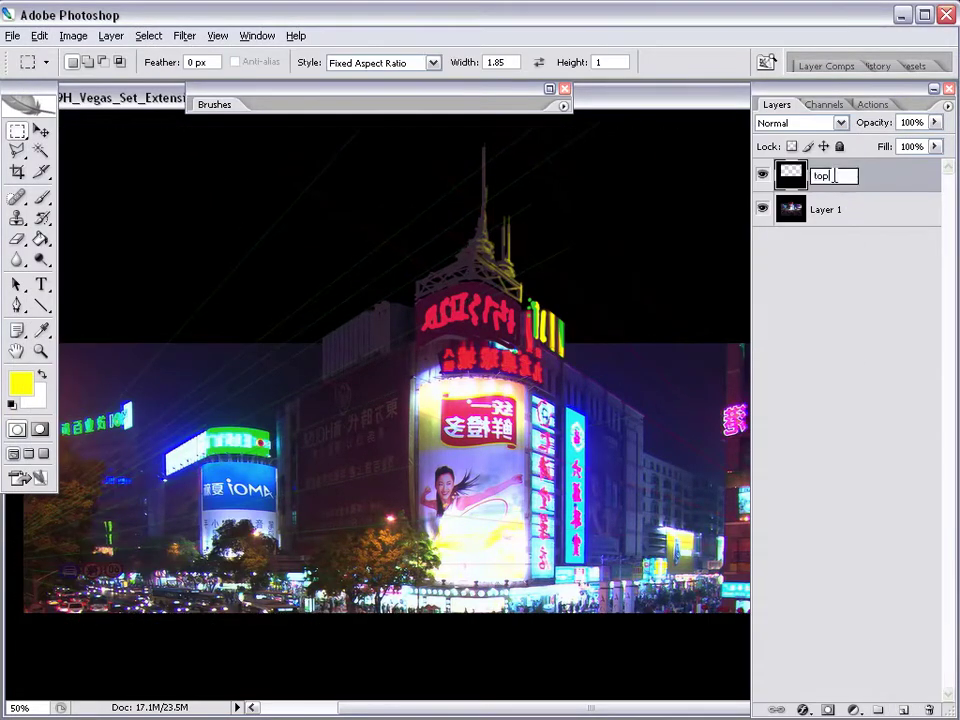
{"action": "type", "text": "top crop 1.85"}
{"action": "key", "text": "Return"}
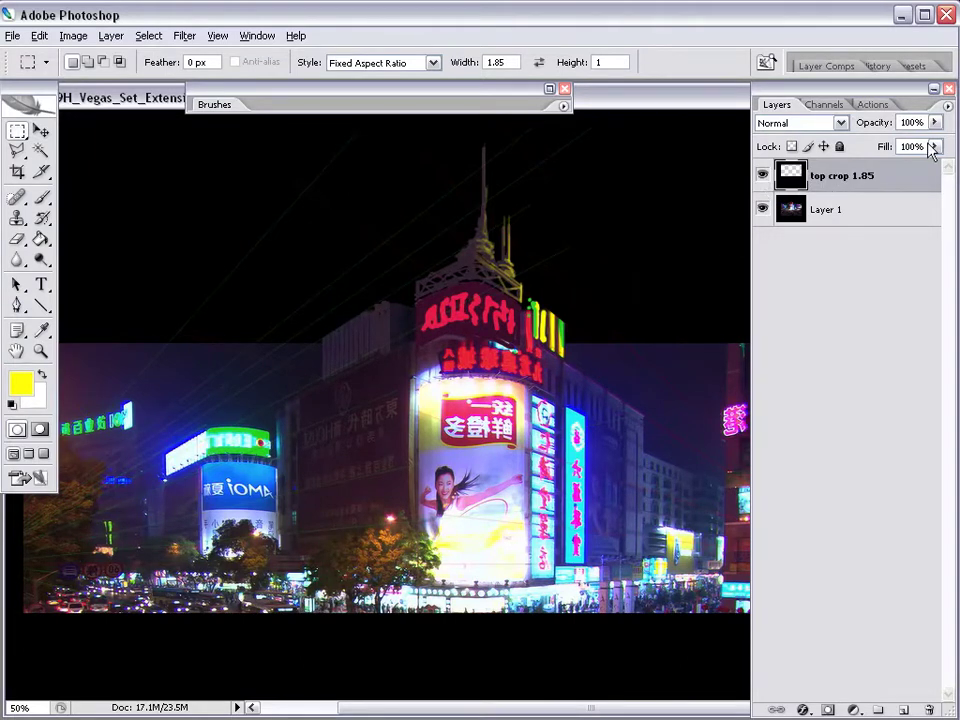
- Duplicate the top crop layer and rename the lower one "bottom crop 1.85"
{"action": "key", "text": "ctrl+j"}
{"action": "left_click", "coordinate": [833, 208]}
{"action": "double_click", "coordinate": [866, 177]}
{"action": "left_click_drag", "start_coordinate": [873, 177], "coordinate": [934, 195]}
{"action": "key", "text": "BackSpace"}
{"action": "left_click", "coordinate": [835, 217]}
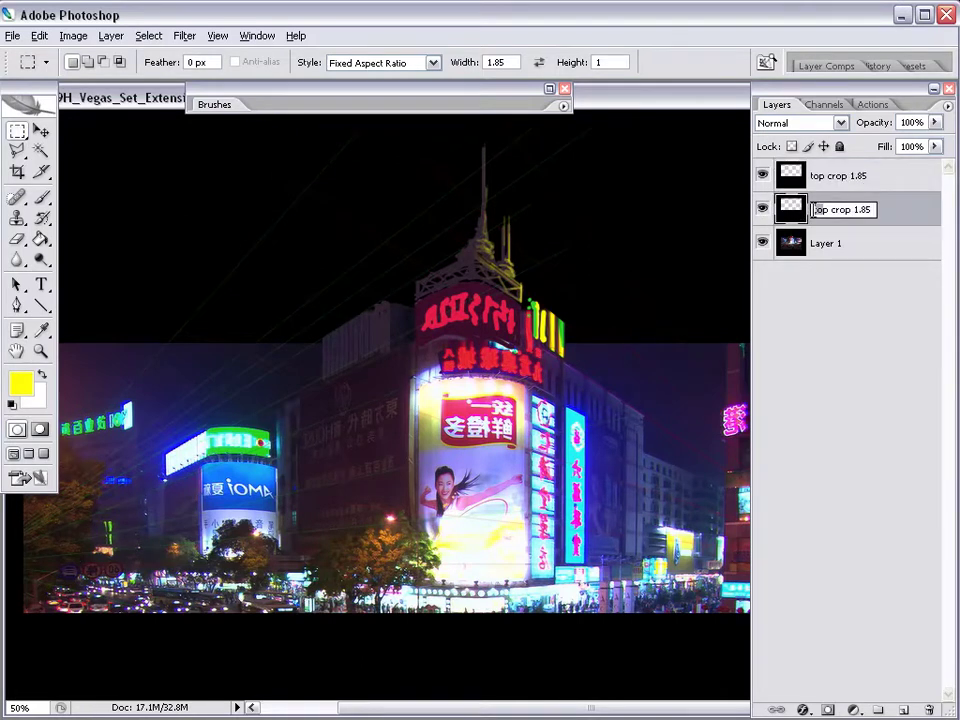
{"action": "key", "text": "BackSpace"}
{"action": "key", "text": "Right"}
{"action": "type", "text": "bottom"}
{"action": "key", "text": "Return"}
- Hide the top crop layer and move the bottom crop mask down to frame the street and traffic
{"action": "left_click", "coordinate": [763, 175]}
{"action": "key", "text": "Tab"}
{"action": "left_click_drag", "start_coordinate": [541, 389], "coordinate": [539, 336]}
{"action": "left_click_drag", "start_coordinate": [538, 349], "coordinate": [546, 547]}
- Select the uncovered strip above the bottom crop's frame with a normal-style marquee and fill it with black
{"action": "key", "text": "ctrl+minus"}
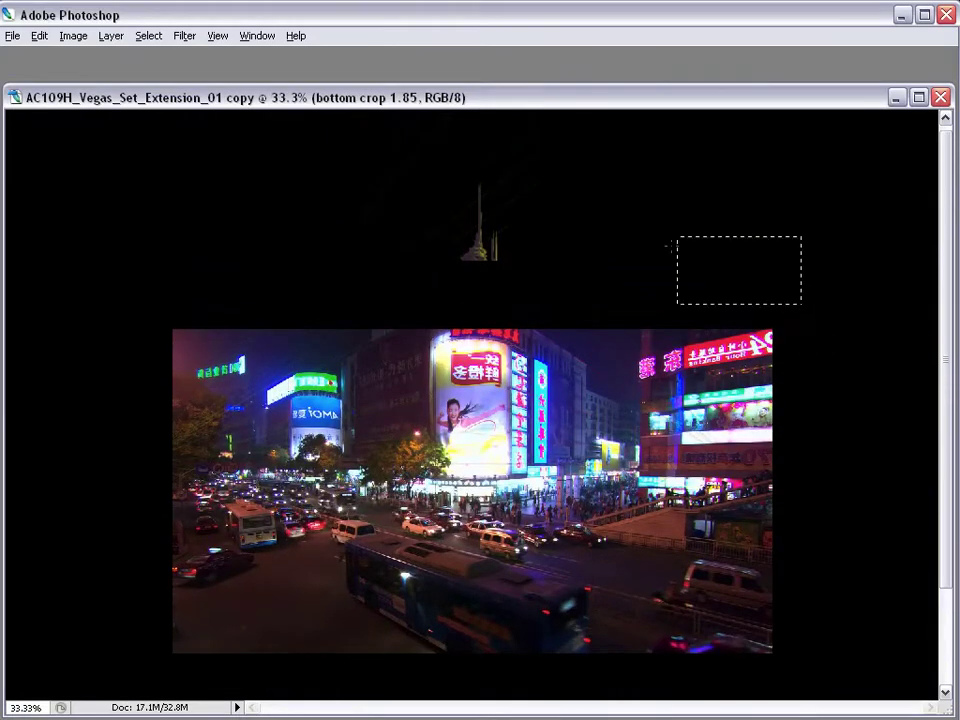
{"action": "key", "text": "Tab"}
{"action": "left_click", "coordinate": [380, 62]}
{"action": "left_click", "coordinate": [360, 78]}
{"action": "left_click", "coordinate": [762, 253]}
{"action": "left_click", "coordinate": [493, 409], "text": "ctrl+alt"}
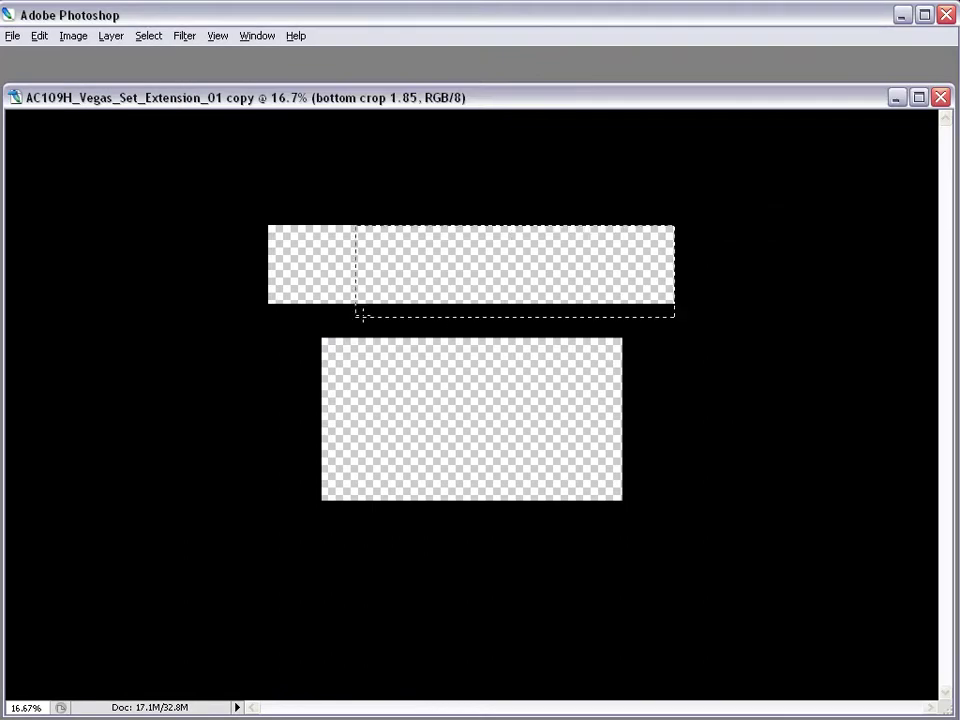
{"action": "left_click_drag", "start_coordinate": [363, 315], "coordinate": [268, 316]}
{"action": "key", "text": "Tab"}
{"action": "left_click", "coordinate": [39, 36]}
{"action": "left_click", "coordinate": [90, 281]}
{"action": "key", "text": "Return"}
{"action": "left_click", "coordinate": [762, 243]}
{"action": "key", "text": "ctrl+d"}
- Compare the top and bottom crop framings by switching the visibility of the two crop layers
{"action": "key", "text": "z"}
{"action": "left_click", "coordinate": [478, 433]}
{"action": "left_click", "coordinate": [478, 433]}
{"action": "left_click_drag", "start_coordinate": [904, 715], "coordinate": [836, 279]}
{"action": "left_click", "coordinate": [762, 209]}
{"action": "left_click", "coordinate": [761, 180]}
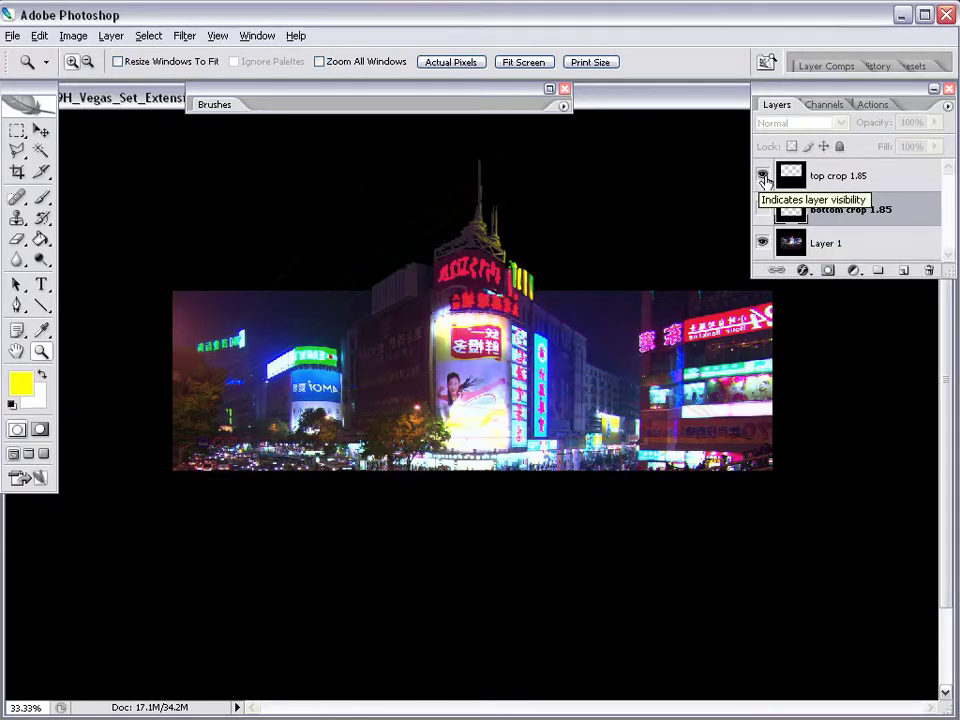
{"action": "left_click", "coordinate": [762, 209]}
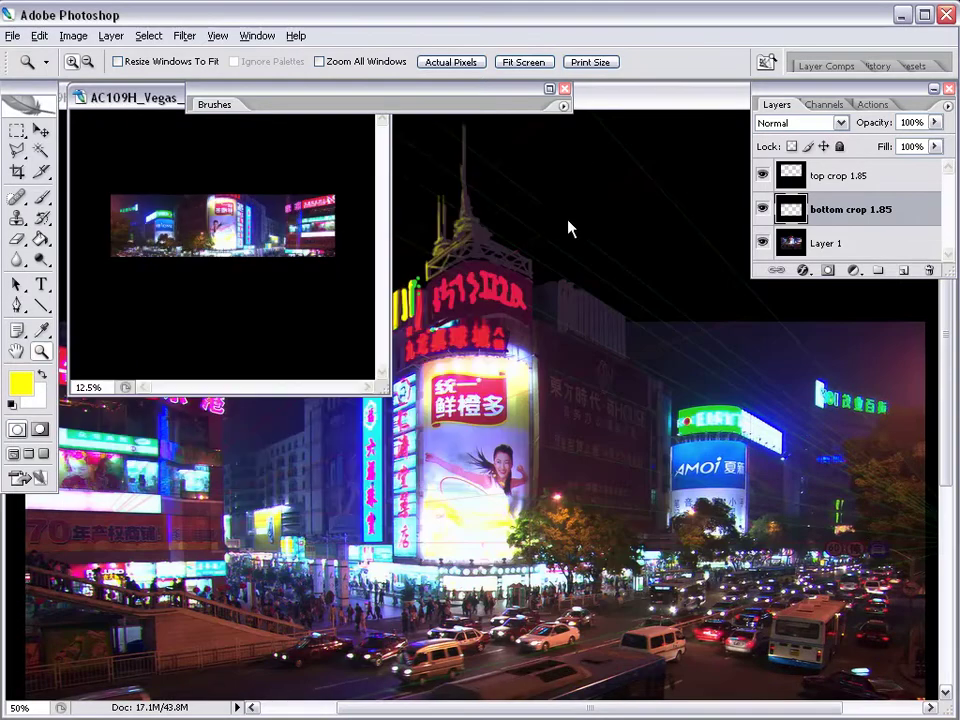
- Copy both crop layers, aligned, into the original AC109H_Vegas_Set_Extension_01.psd and close the duplicate without saving
{"action": "key", "text": "m"}
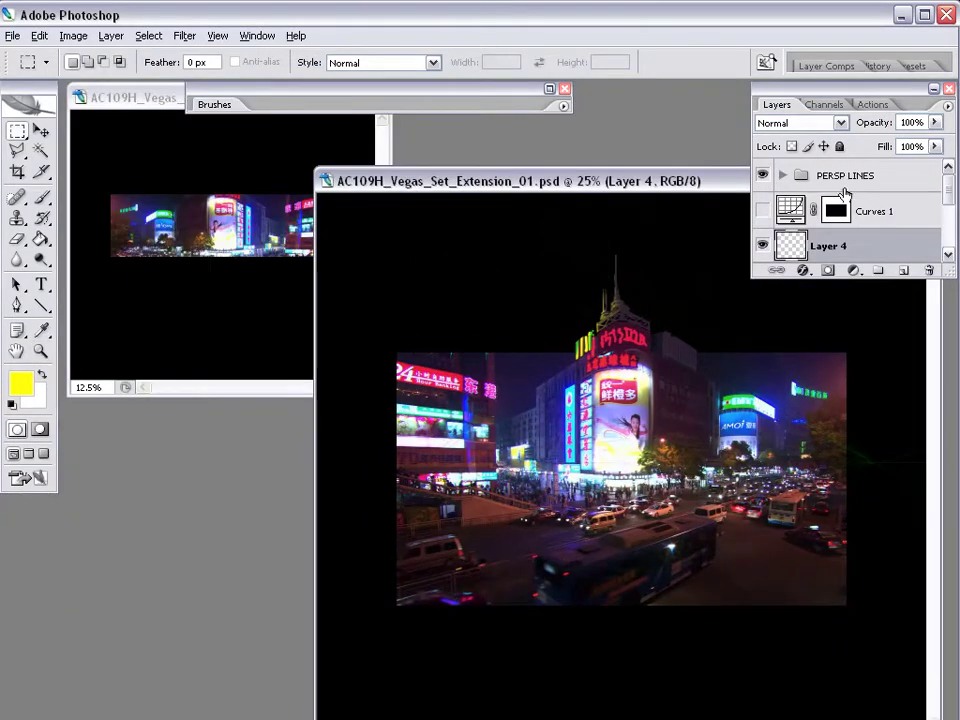
{"action": "left_click", "coordinate": [795, 209]}
{"action": "key", "text": "ctrl+Tab"}
{"action": "left_click_drag", "start_coordinate": [318, 259], "coordinate": [561, 413], "text": "ctrl+shift"}
{"action": "key", "text": "ctrl+Tab"}
{"action": "left_click", "coordinate": [797, 182]}
{"action": "left_click_drag", "start_coordinate": [266, 234], "coordinate": [428, 342], "text": "ctrl+shift"}
{"action": "key", "text": "ctrl+Tab"}
{"action": "key", "text": "ctrl+w"}
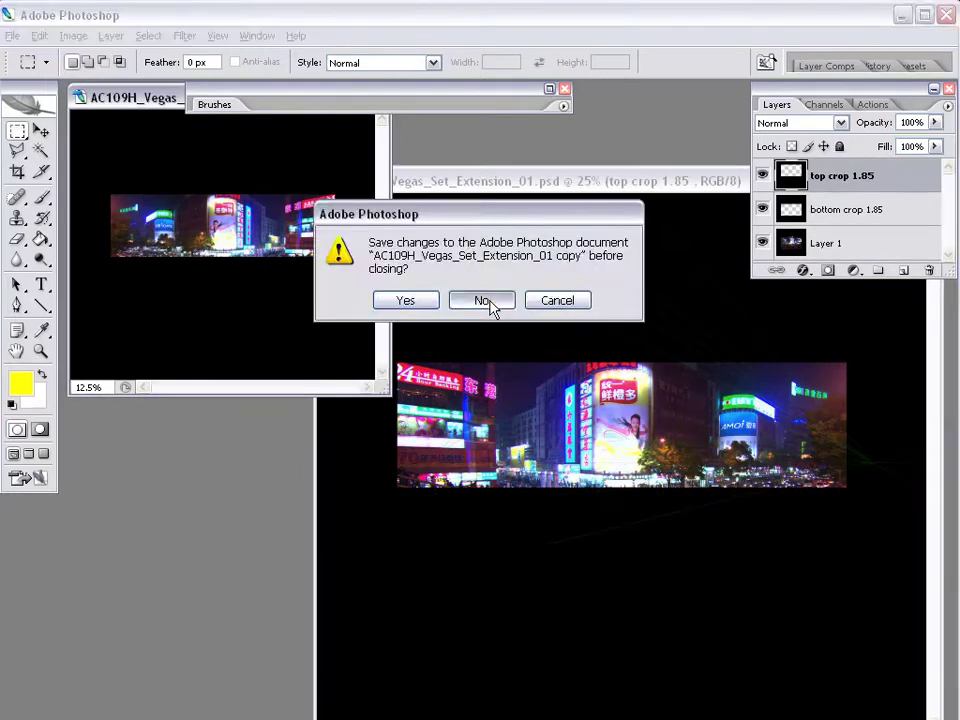
{"action": "left_click", "coordinate": [484, 301]}
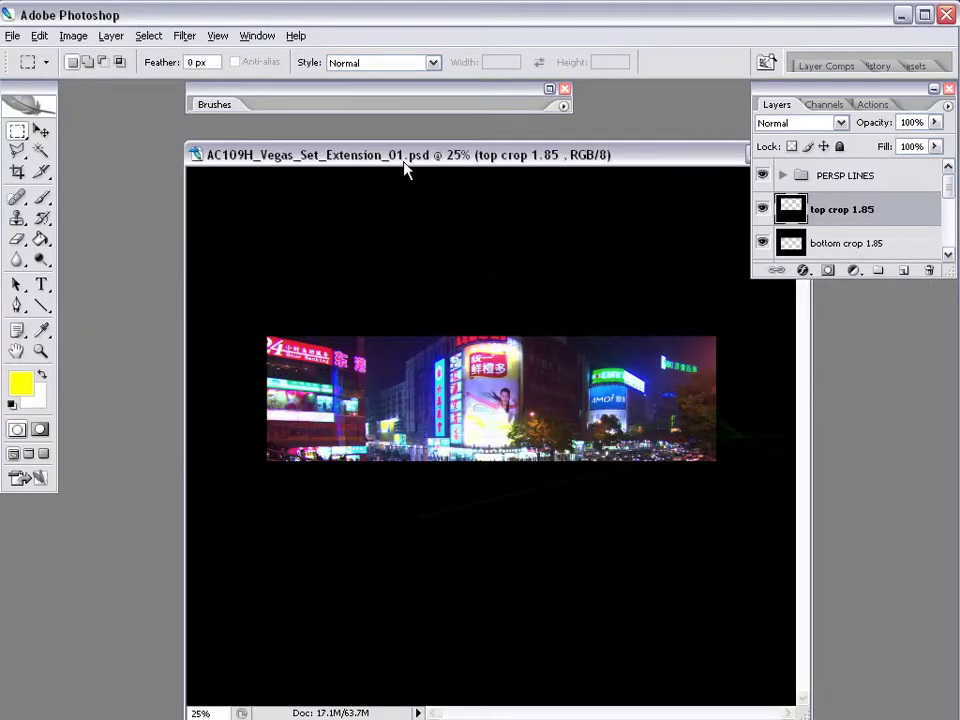
- Hide the bottom crop layer so the tower is framed by the top crop mask alone
{"action": "key", "text": "ctrl+plus"}
{"action": "key", "text": "ctrl+plus"}
{"action": "left_click", "coordinate": [761, 246]}
{"action": "key", "text": "Tab"}
{"action": "left_click_drag", "start_coordinate": [630, 334], "coordinate": [626, 521]}
{"action": "key", "text": "Tab"}
{"action": "key", "text": "Tab"}
{"action": "key", "text": "ctrl+a"}
{"action": "key", "text": "Tab"}
- Compare the sky and tower with and without the Curves 1 adjustment by switching its visibility
{"action": "left_click", "coordinate": [761, 280]}
{"action": "key", "text": "Tab"}
{"action": "key", "text": "ctrl+d"}
{"action": "key", "text": "ctrl+minus"}
{"action": "key", "text": "Tab"}
{"action": "left_click_drag", "start_coordinate": [952, 312], "coordinate": [952, 432]}
{"action": "left_click_drag", "start_coordinate": [810, 432], "coordinate": [810, 472]}
{"action": "left_click", "coordinate": [763, 279]}
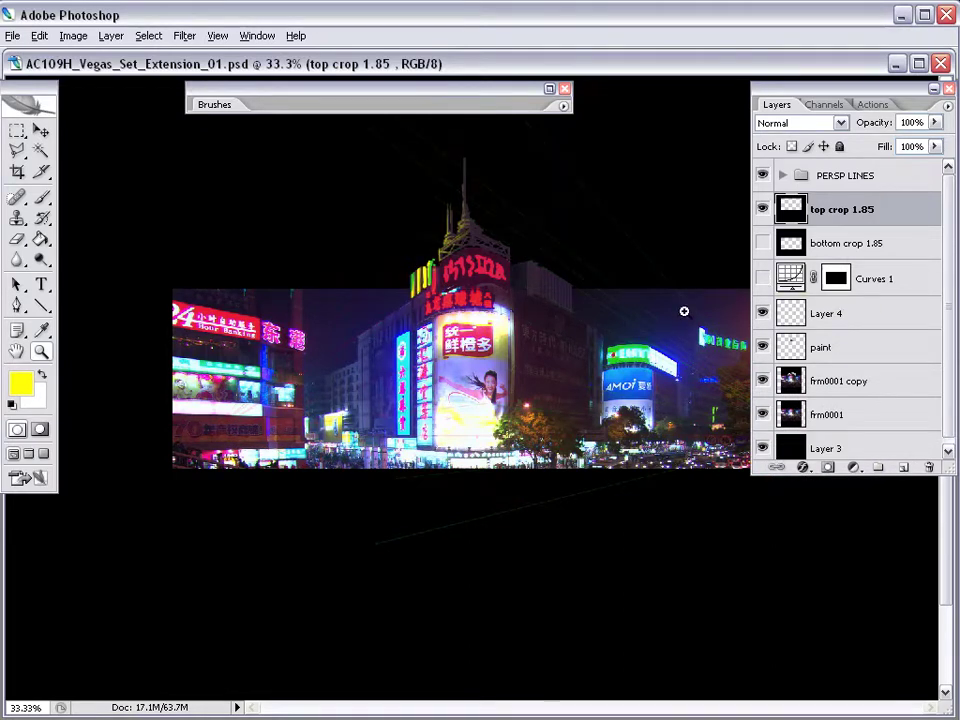
{"action": "left_click", "coordinate": [764, 279]}
{"action": "key", "text": "Tab"}
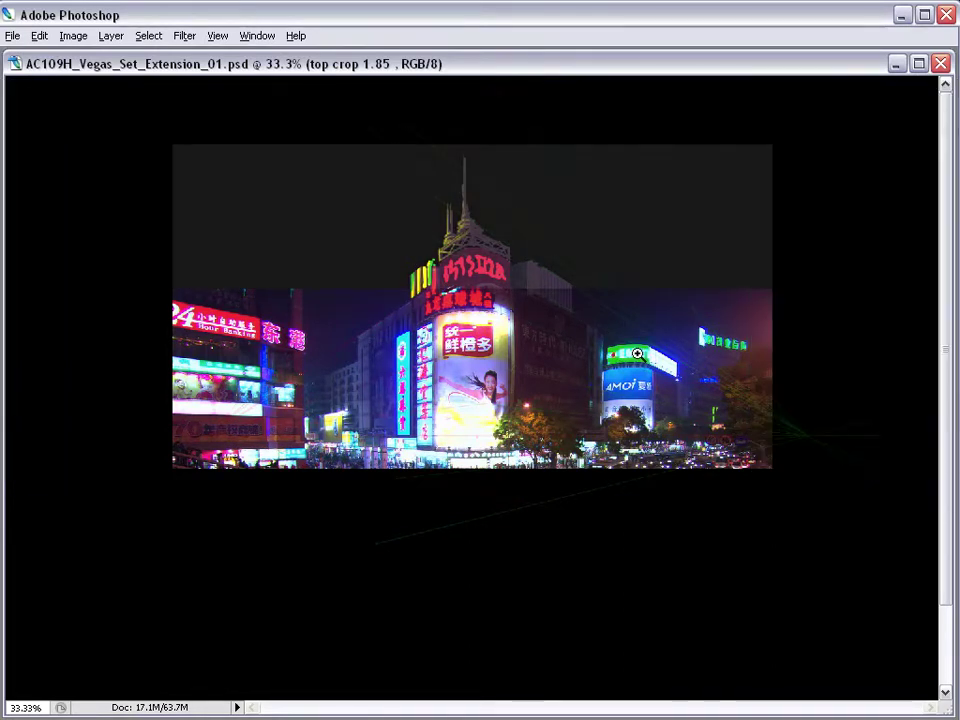
- Hide the top crop and try a 2.35:1 fixed-ratio marquee across the plate's width on a new layer
{"action": "key", "text": "Tab"}
{"action": "left_click", "coordinate": [763, 212]}
{"action": "left_click", "coordinate": [903, 468]}
{"action": "key", "text": "m"}
{"action": "key", "text": "Tab"}
{"action": "key", "text": "Tab"}
{"action": "left_click", "coordinate": [371, 65]}
{"action": "left_click", "coordinate": [376, 92]}
{"action": "left_click", "coordinate": [493, 62]}
{"action": "key", "text": "Tab"}
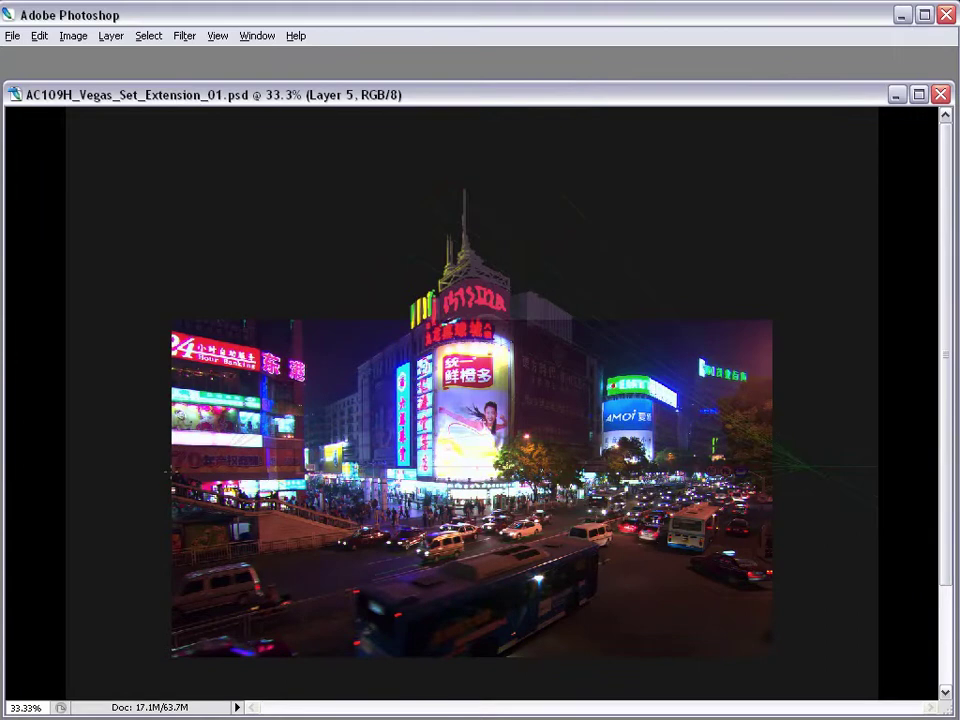
{"action": "left_click_drag", "start_coordinate": [345, 410], "coordinate": [771, 231]}
{"action": "left_click_drag", "start_coordinate": [540, 378], "coordinate": [530, 321]}
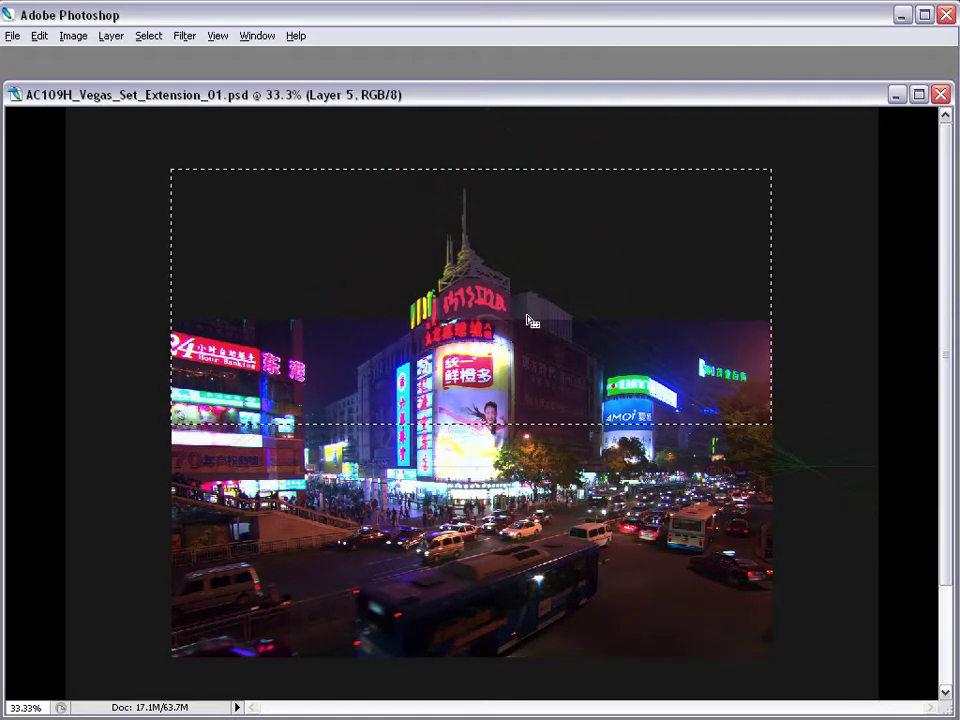
- Delete the empty test layer and show the top crop layer again
{"action": "key", "text": "Tab"}
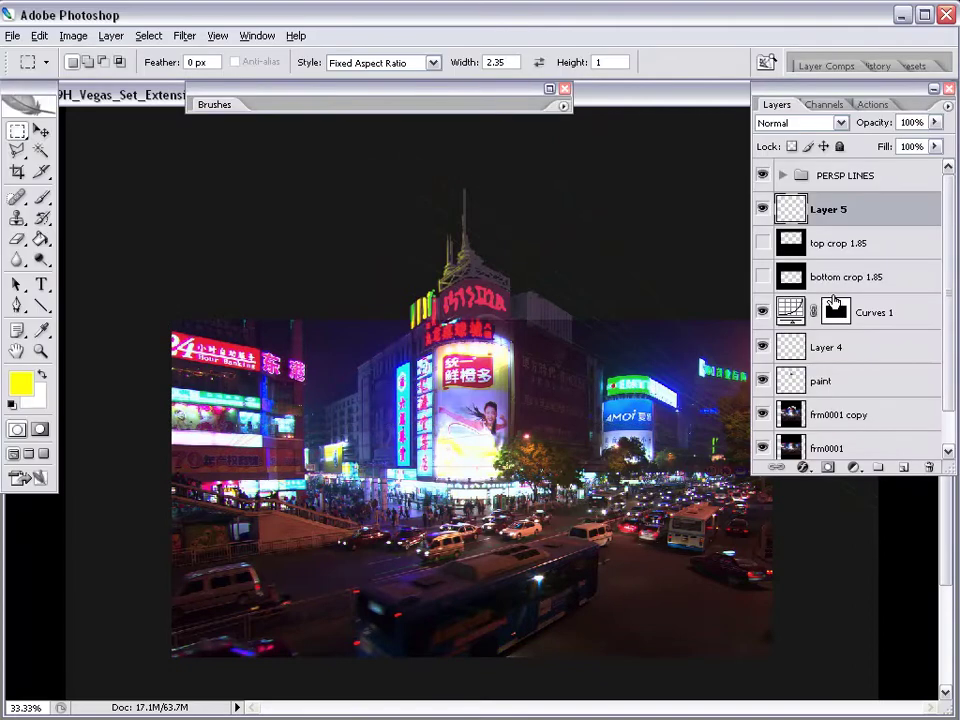
{"action": "left_click", "coordinate": [763, 208]}
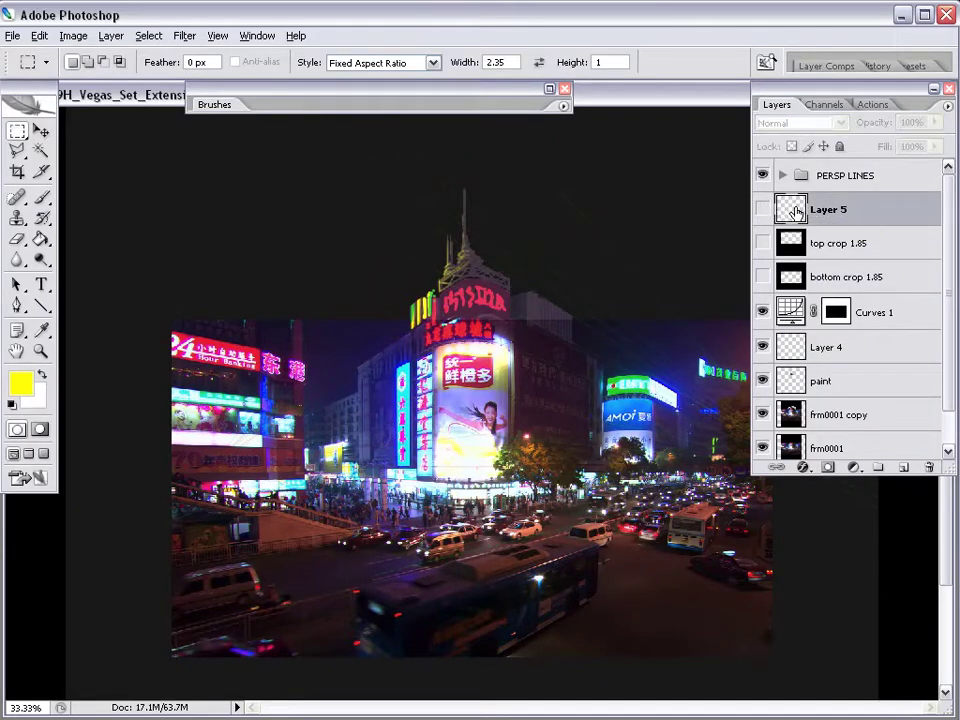
{"action": "left_click_drag", "start_coordinate": [805, 212], "coordinate": [929, 467]}
{"action": "left_click", "coordinate": [762, 209]}
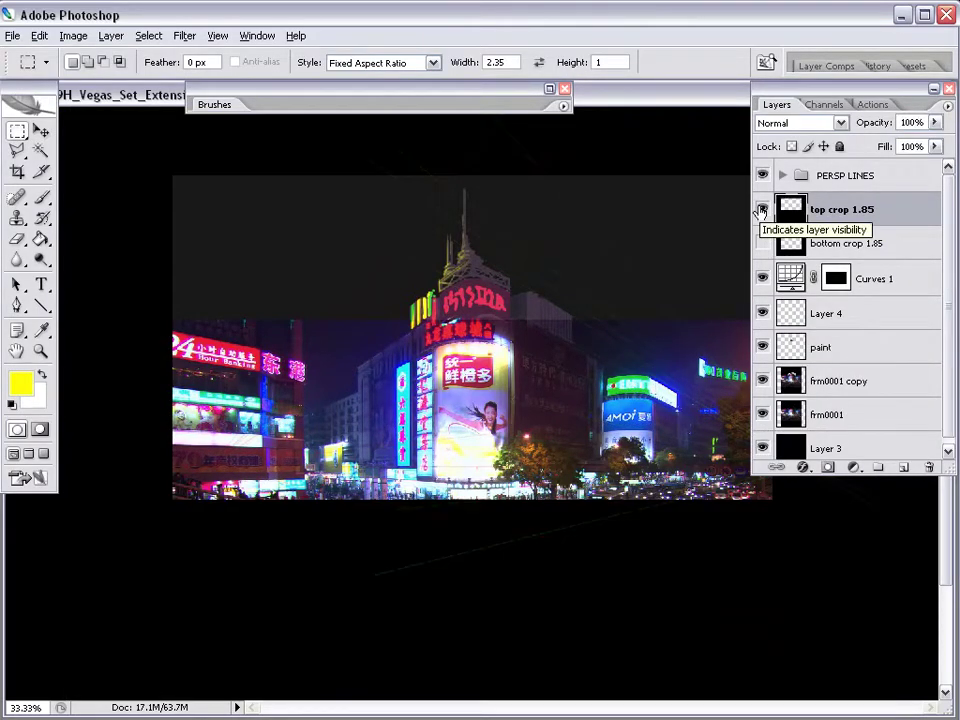
- Save the document as AC109H_Vegas_Set_Extension_02.psd and move its window further into the workspace
{"action": "key", "text": "Tab"}
{"action": "key", "text": "Tab"}
{"action": "left_click", "coordinate": [13, 35]}
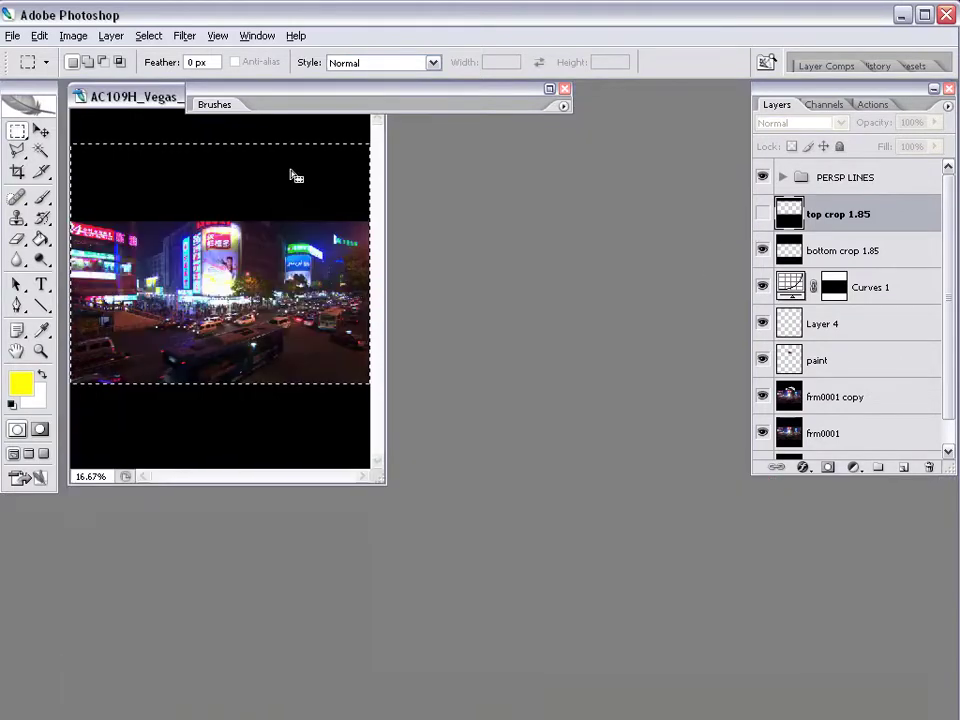
{"action": "left_click_drag", "start_coordinate": [135, 100], "coordinate": [367, 243]}
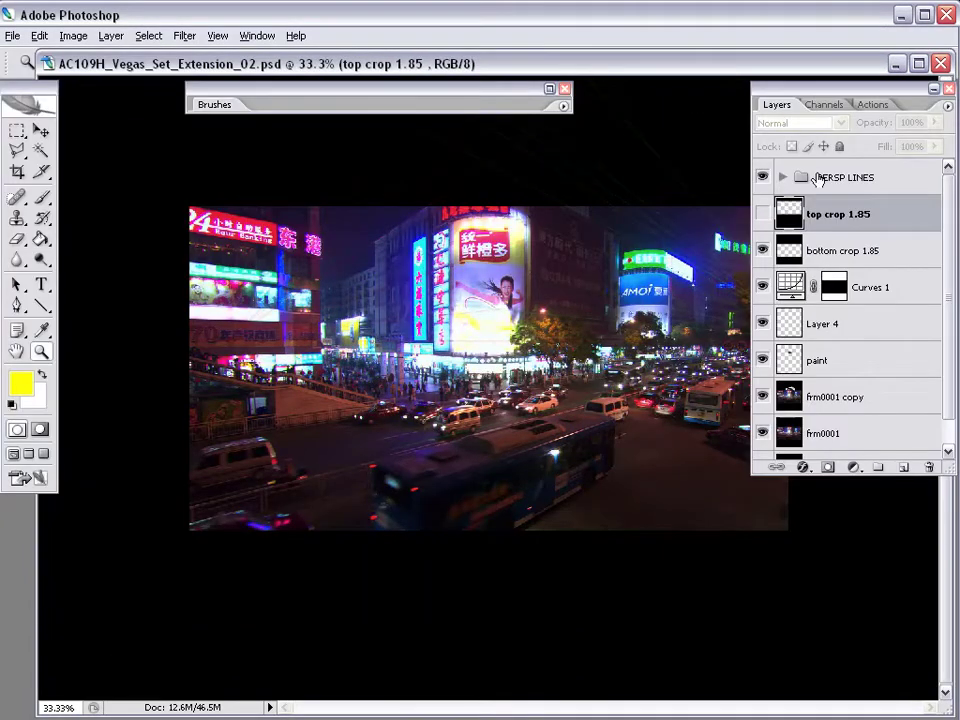
- Raise the opacity of the PERSP LINES group to make the perspective guide lines stand out
{"action": "left_click", "coordinate": [817, 177]}
{"action": "left_click", "coordinate": [935, 122]}
{"action": "left_click_drag", "start_coordinate": [883, 146], "coordinate": [902, 141]}
- Measure the pixel height from the horizon line down to the canvas's lower edge using a marquee on frm0001 and the new-document dimensions
{"action": "left_click", "coordinate": [830, 433]}
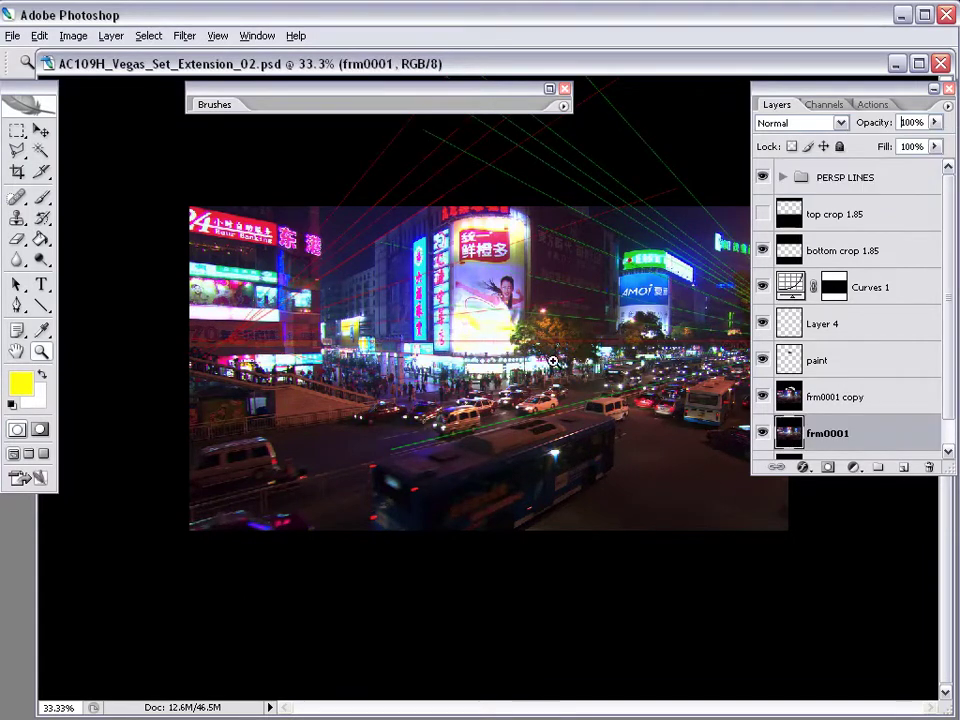
{"action": "key", "text": "m"}
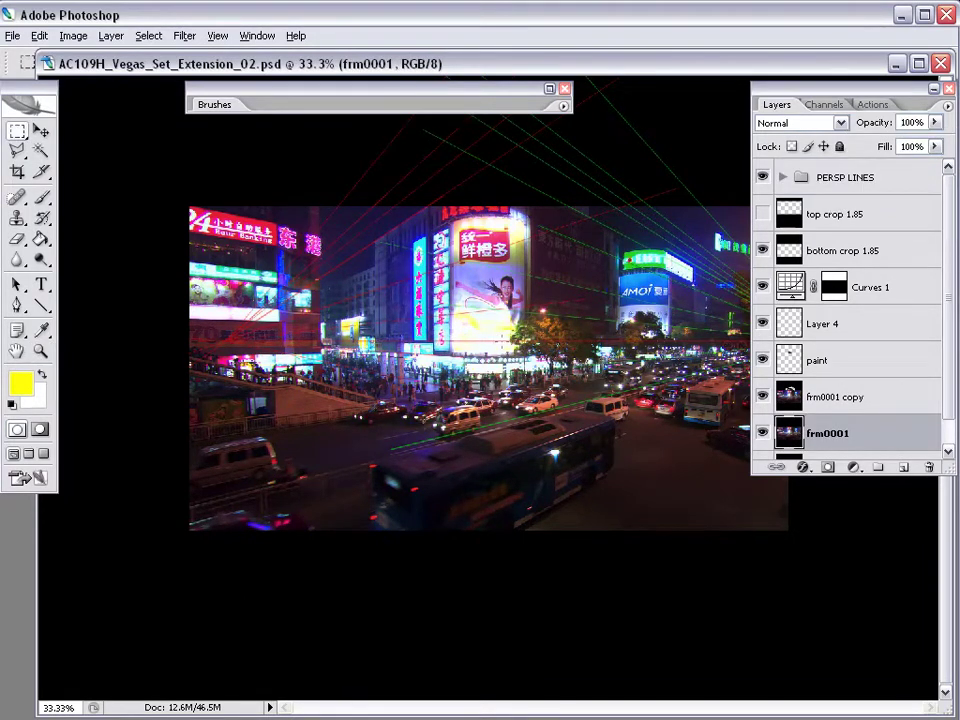
{"action": "left_click_drag", "start_coordinate": [401, 700], "coordinate": [395, 700]}
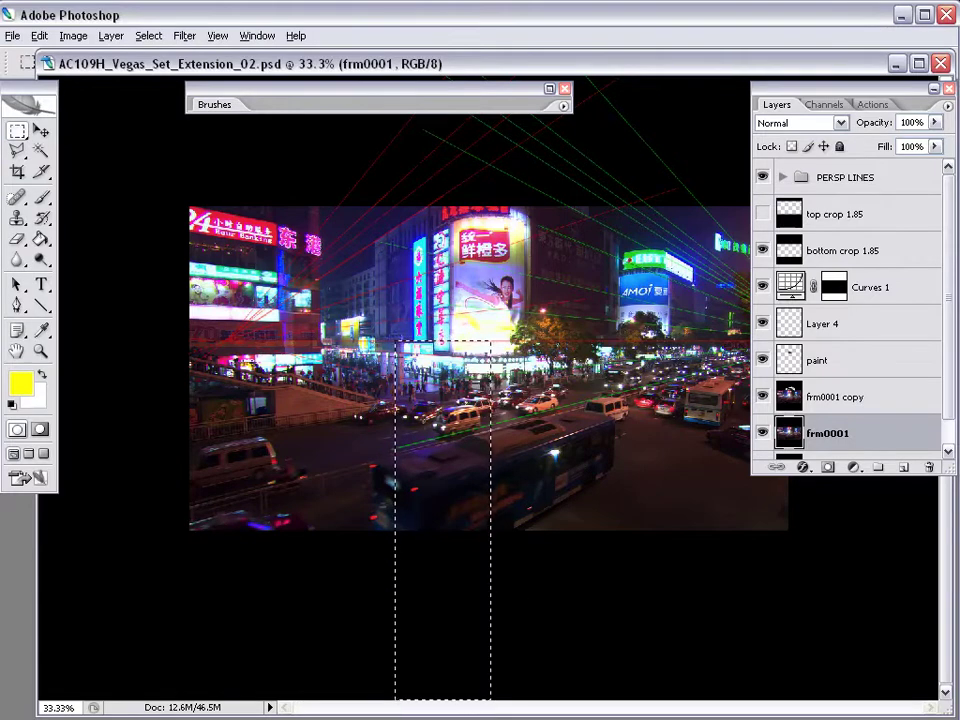
{"action": "key", "text": "ctrl+n"}
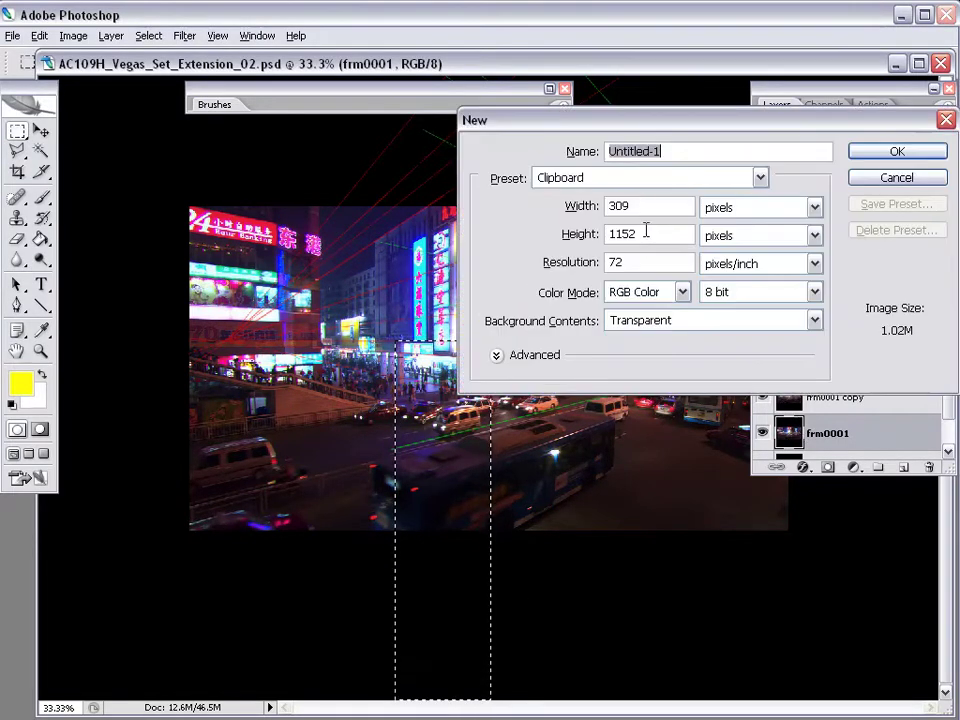
{"action": "left_click", "coordinate": [895, 178]}
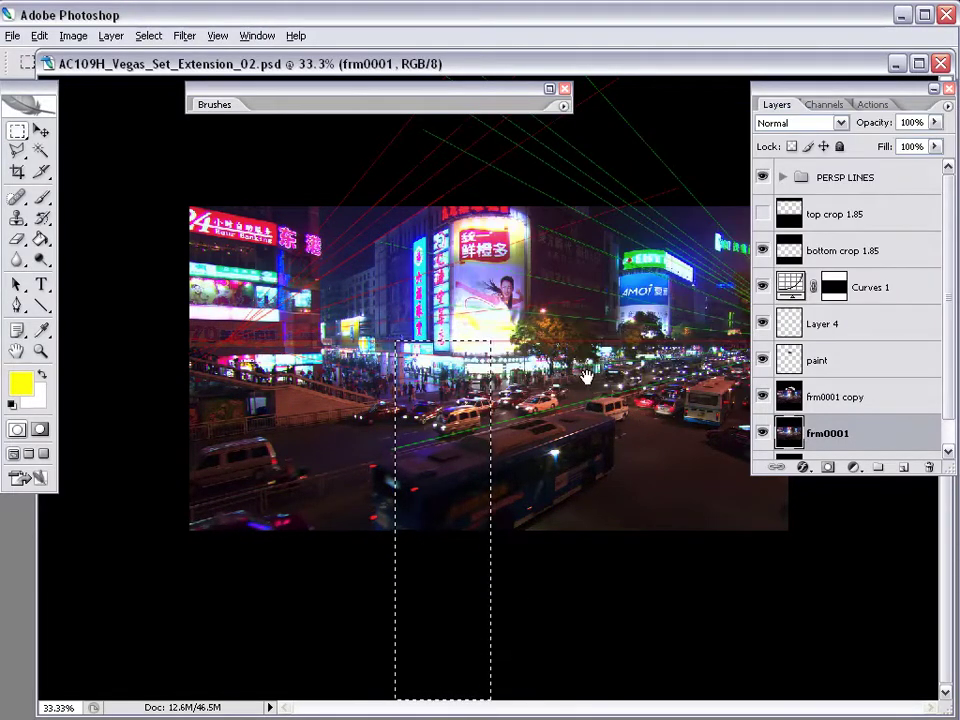
{"action": "mouse_move", "coordinate": [540, 377]}
{"action": "left_mouse_down"}
{"action": "mouse_move", "coordinate": [540, 385]}
{"action": "mouse_move", "coordinate": [541, 376]}
{"action": "left_mouse_up"}
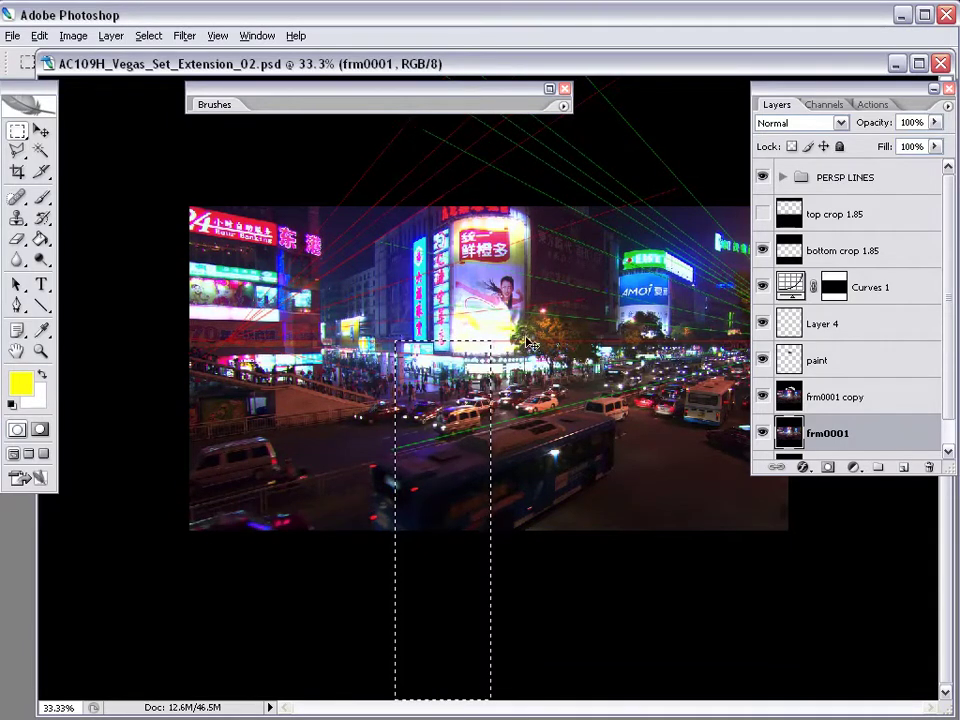
{"action": "key", "text": "ctrl+n"}
{"action": "double_click", "coordinate": [625, 236]}
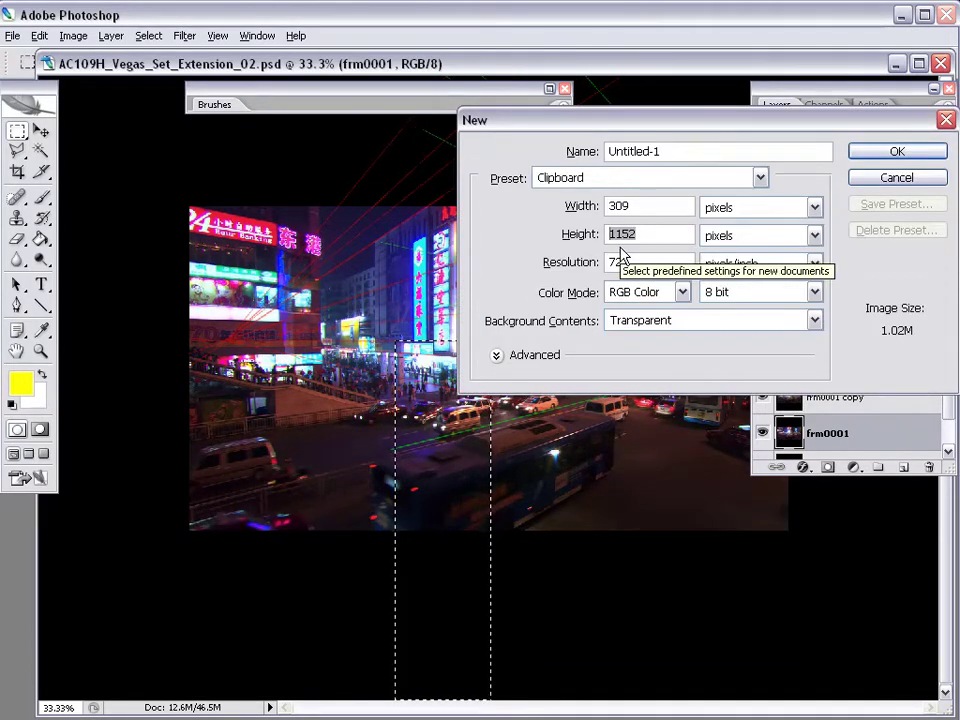
{"action": "left_click", "coordinate": [895, 178]}
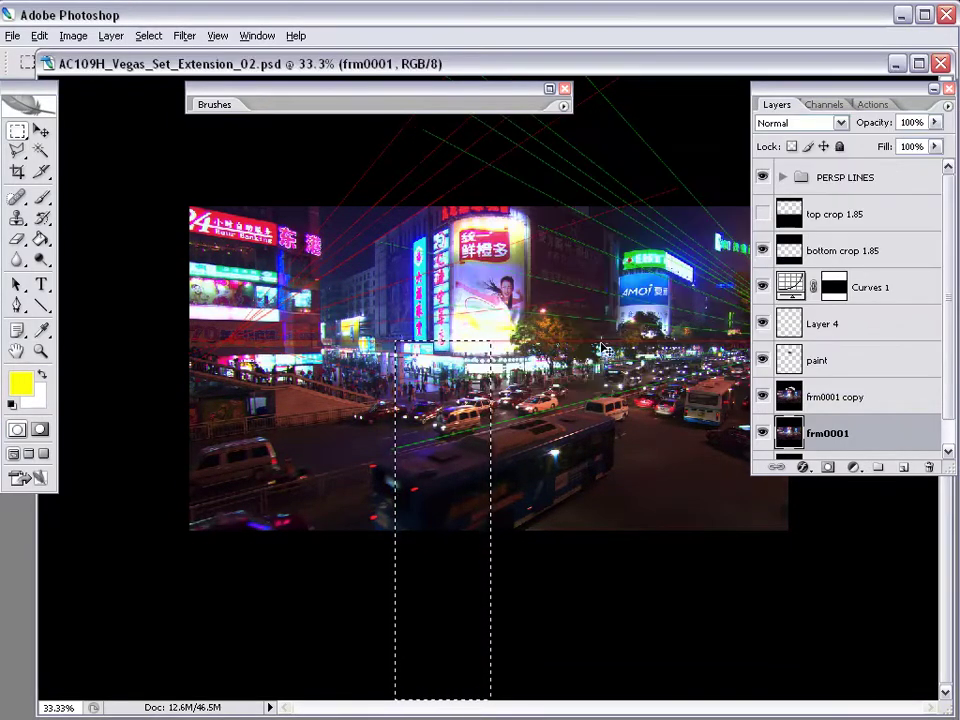
- Check the current canvas dimensions in pixels without changing them
{"action": "left_click", "coordinate": [73, 36]}
{"action": "left_click", "coordinate": [128, 178]}
{"action": "left_click", "coordinate": [818, 435]}
{"action": "left_click", "coordinate": [793, 469]}
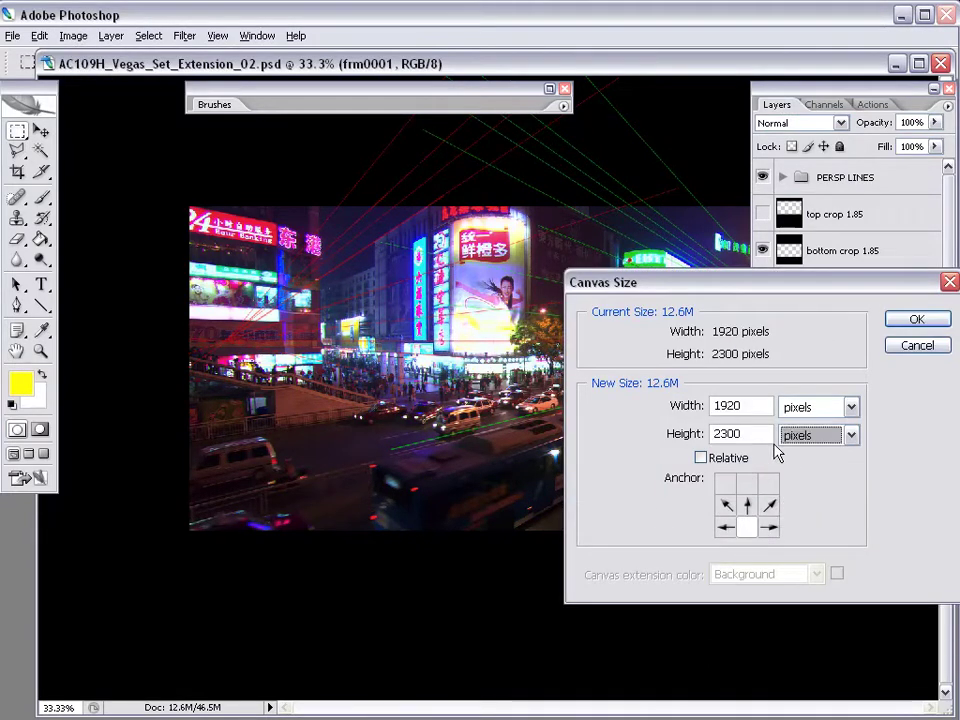
{"action": "left_click", "coordinate": [916, 346]}
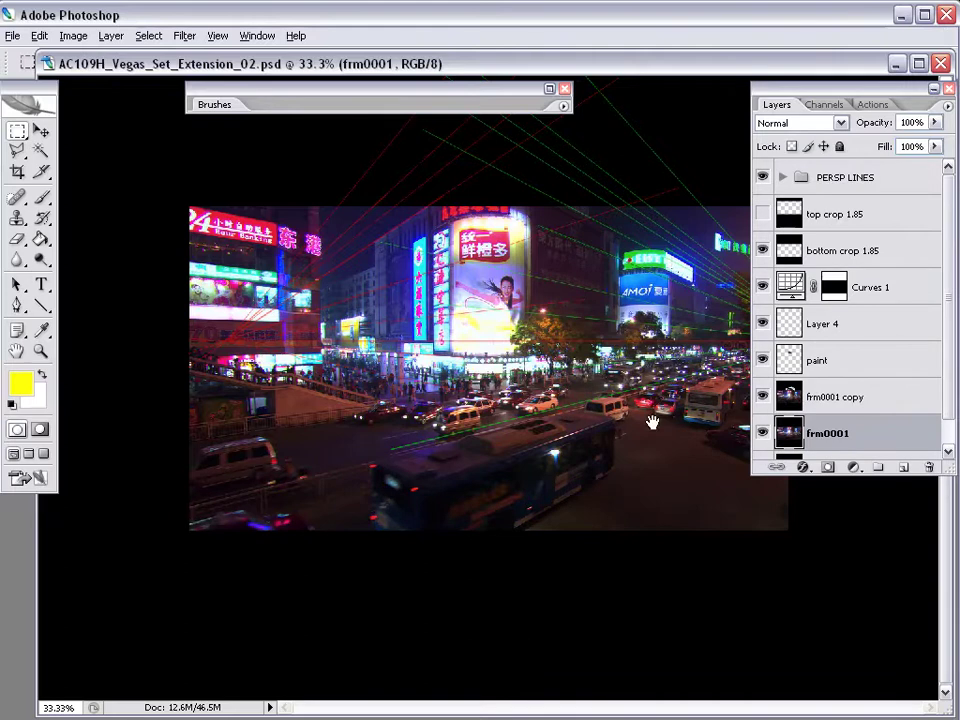
{"action": "left_click_drag", "start_coordinate": [644, 423], "coordinate": [644, 443]}
{"action": "key", "text": "Tab"}
{"action": "key", "text": "ctrl+minus"}
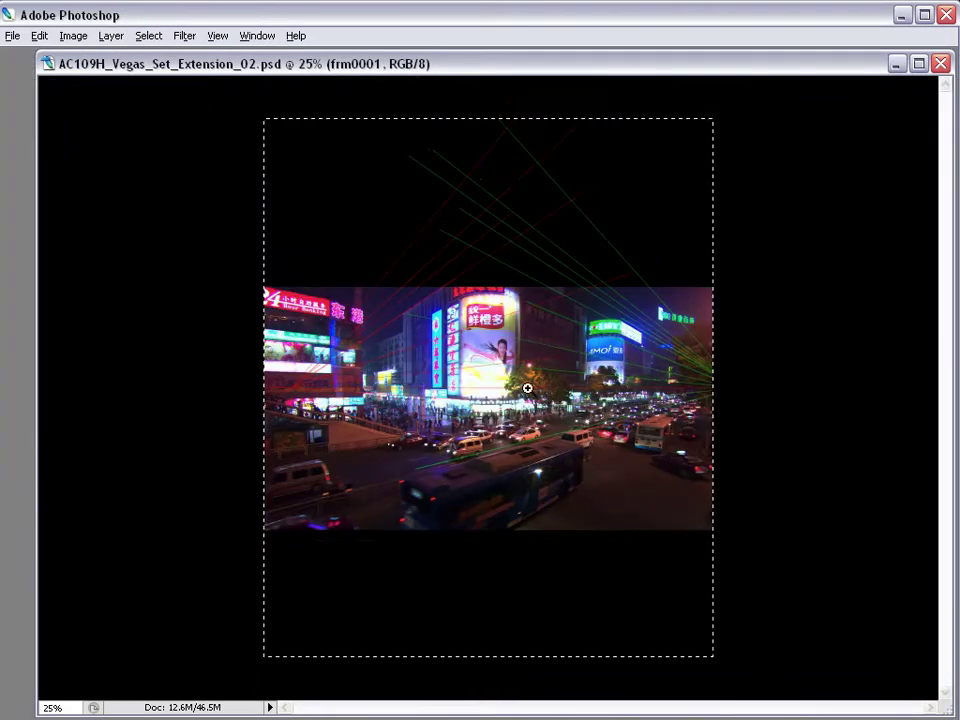
{"action": "key", "text": "ctrl+r"}
{"action": "mouse_move", "coordinate": [422, 84]}
{"action": "left_mouse_down"}
{"action": "mouse_move", "coordinate": [414, 395]}
{"action": "mouse_move", "coordinate": [422, 60]}
{"action": "left_mouse_up"}
{"action": "key", "text": "Tab"}
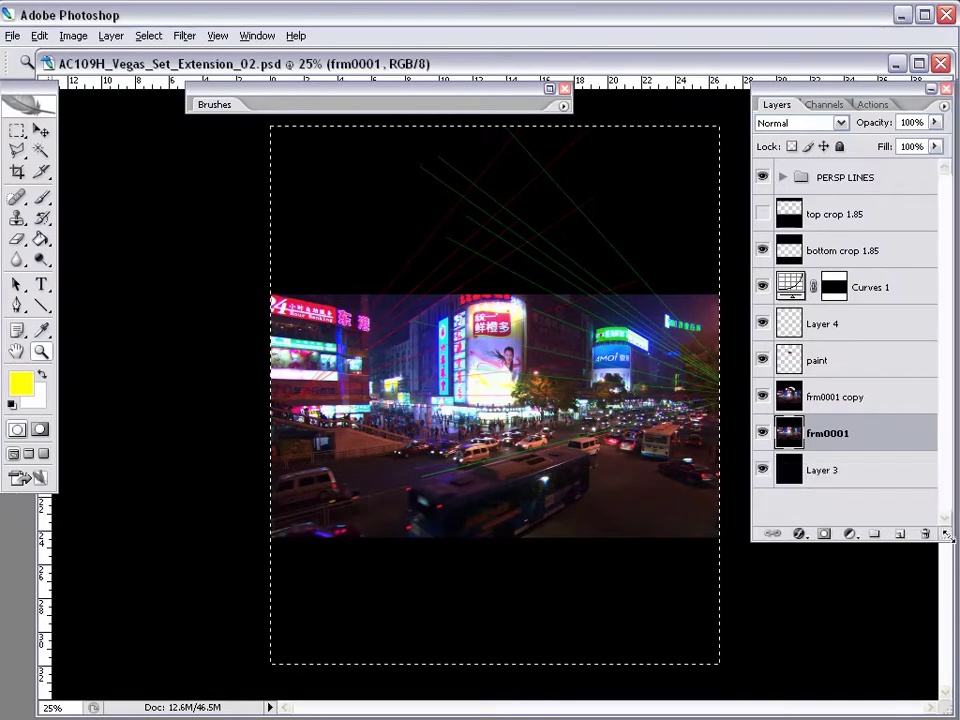
{"action": "key", "text": "ctrl+d"}
{"action": "key", "text": "Tab"}
{"action": "key", "text": "ctrl+r"}
- Switch the visible framing from the bottom crop layer to the top crop layer
{"action": "key", "text": "ctrl+plus"}
{"action": "key", "text": "Tab"}
{"action": "key", "text": "Tab"}
{"action": "left_click_drag", "start_coordinate": [530, 383], "coordinate": [522, 473]}
{"action": "key", "text": "Tab"}
{"action": "left_click", "coordinate": [761, 215]}
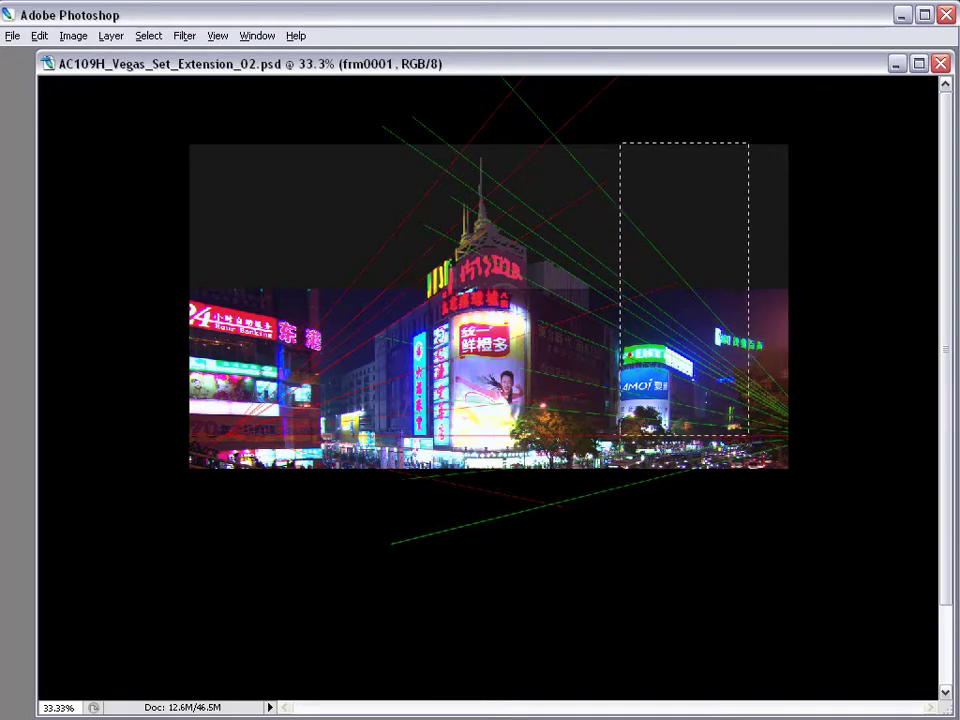
- Measure the pixel height from the top crop frame's upper edge down to the horizon line with a marquee selection
{"action": "key", "text": "Tab"}
{"action": "key", "text": "ctrl+n"}
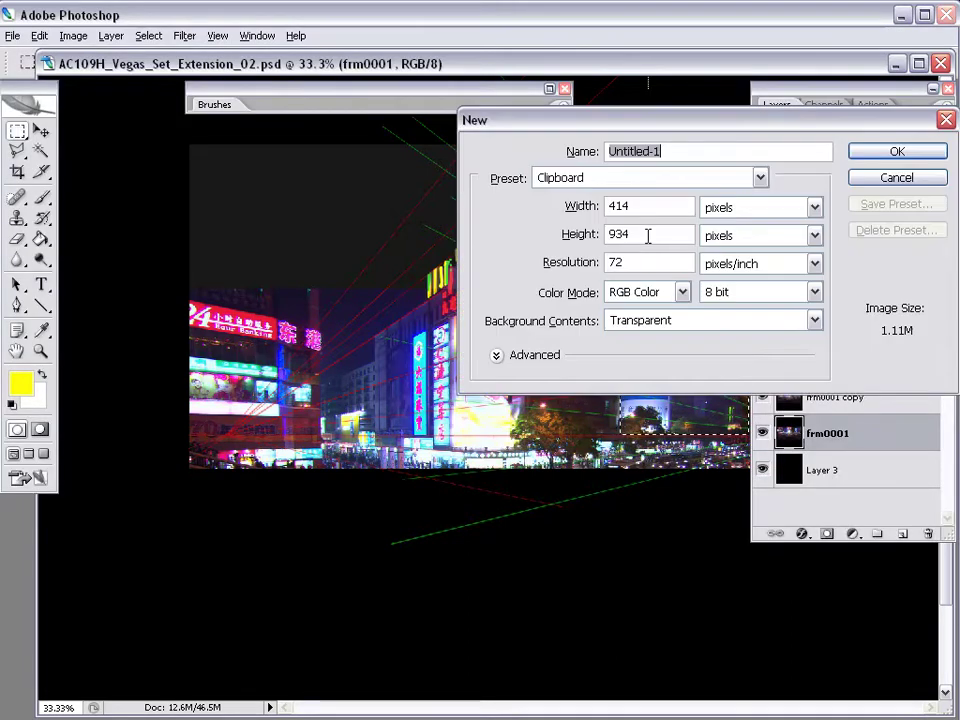
{"action": "left_click", "coordinate": [890, 178]}
{"action": "key", "text": "Tab"}
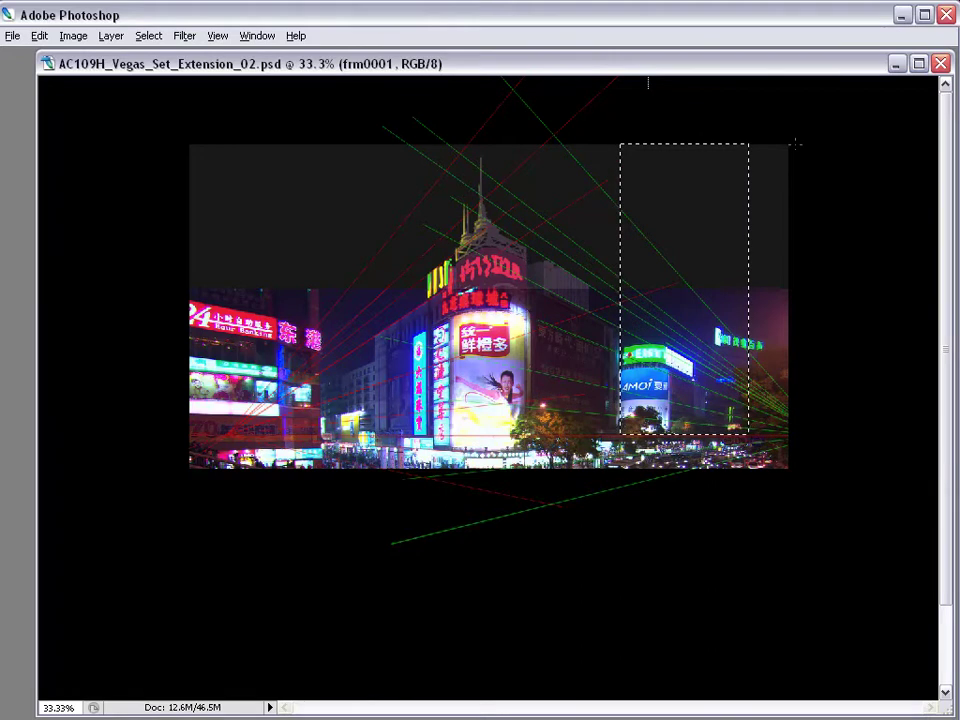
- Crop the image to the area from the top crop frame's upper edge down to the canvas's lower edge, then deselect
{"action": "left_click_drag", "start_coordinate": [788, 141], "coordinate": [189, 700]}
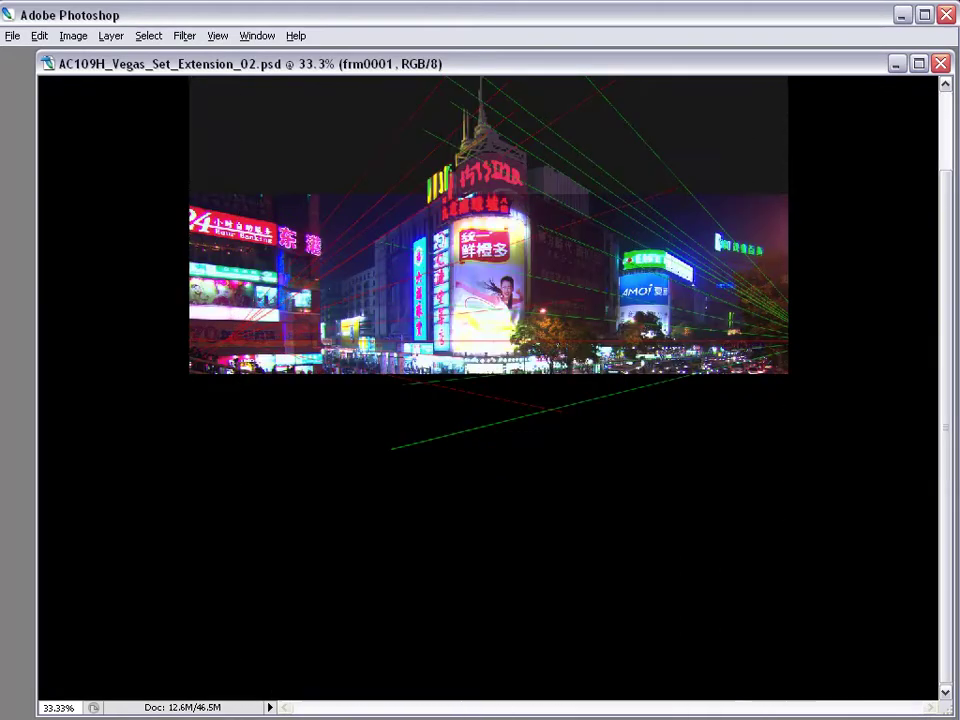
{"action": "left_click", "coordinate": [79, 38]}
{"action": "left_click", "coordinate": [150, 225]}
{"action": "key", "text": "z"}
{"action": "left_click_drag", "start_coordinate": [574, 159], "coordinate": [628, 62]}
{"action": "left_click", "coordinate": [73, 35]}
{"action": "left_click", "coordinate": [122, 223]}
{"action": "left_click", "coordinate": [351, 244], "text": "alt"}
{"action": "left_click", "coordinate": [352, 245], "text": "alt"}
{"action": "left_click", "coordinate": [352, 245], "text": "alt"}
{"action": "left_click", "coordinate": [352, 245], "text": "alt"}
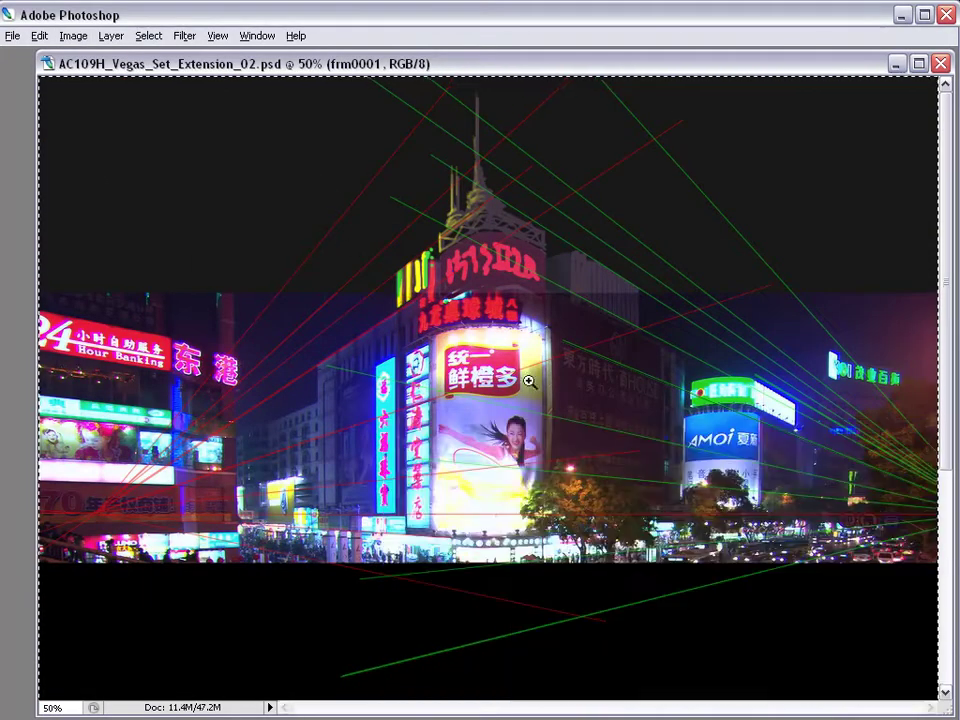
{"action": "key", "text": "ctrl+d"}
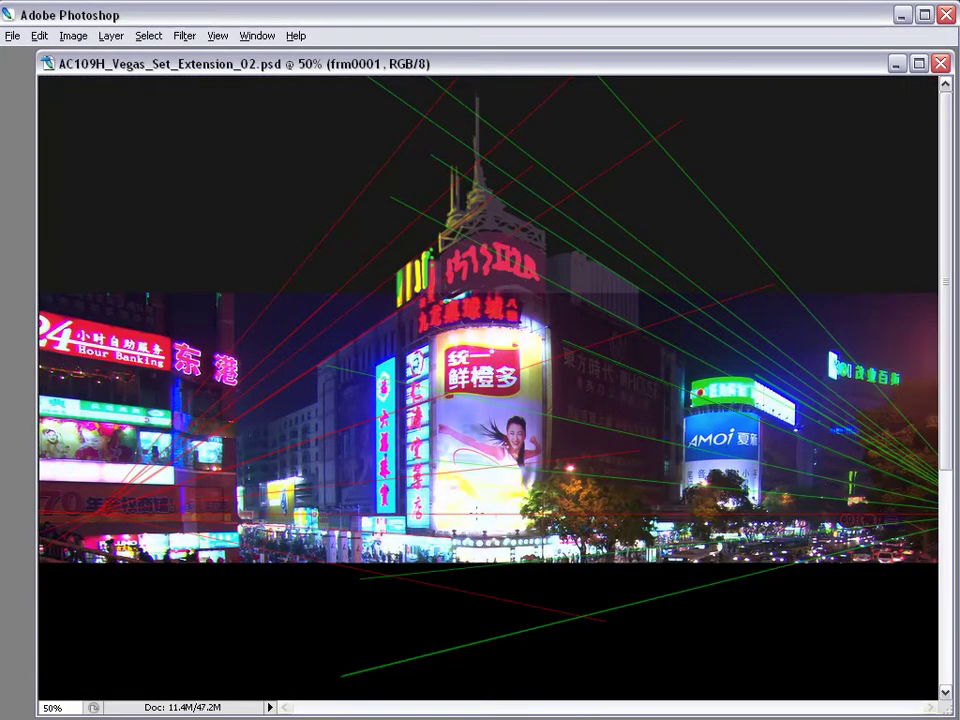
- Measure the height from the cropped canvas's upper edge to the horizon by copying a marquee selection and checking its new-document size
{"action": "left_click_drag", "start_coordinate": [471, 76], "coordinate": [589, 525]}
{"action": "key", "text": "Tab"}
{"action": "key", "text": "ctrl+c"}
{"action": "key", "text": "ctrl+n"}
{"action": "left_click", "coordinate": [872, 178]}
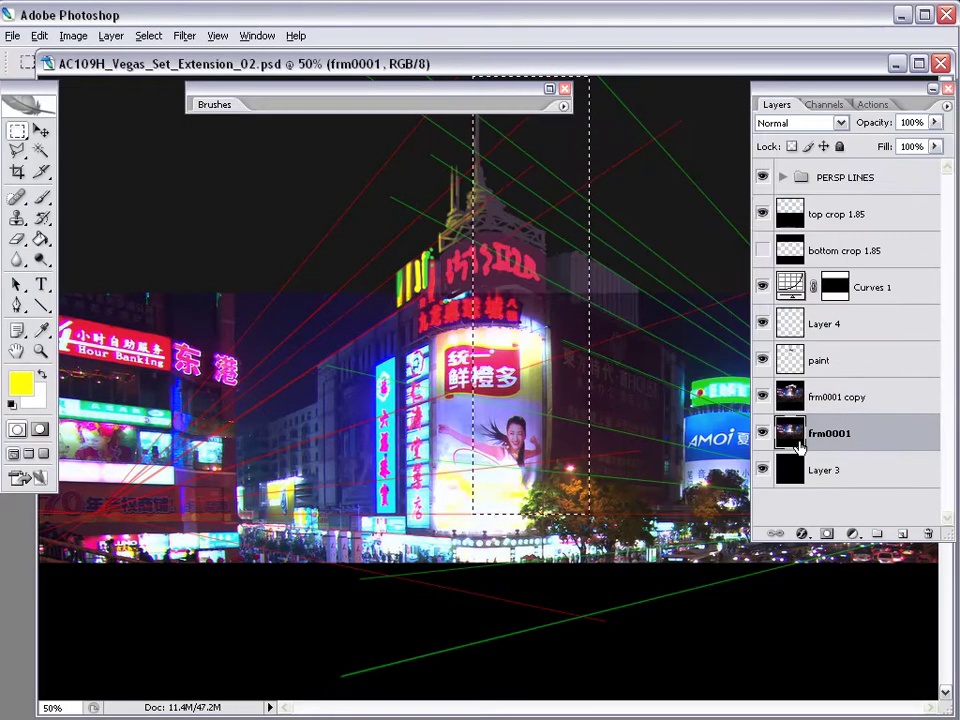
- Reduce the canvas height to 1872 pixels, anchored at the top centre
{"action": "left_click", "coordinate": [73, 36]}
{"action": "left_click", "coordinate": [141, 178]}
{"action": "left_click", "coordinate": [746, 483]}
{"action": "left_click", "coordinate": [810, 437]}
{"action": "left_click", "coordinate": [802, 466]}
{"action": "double_click", "coordinate": [771, 444]}
{"action": "type", "text": "1872"}
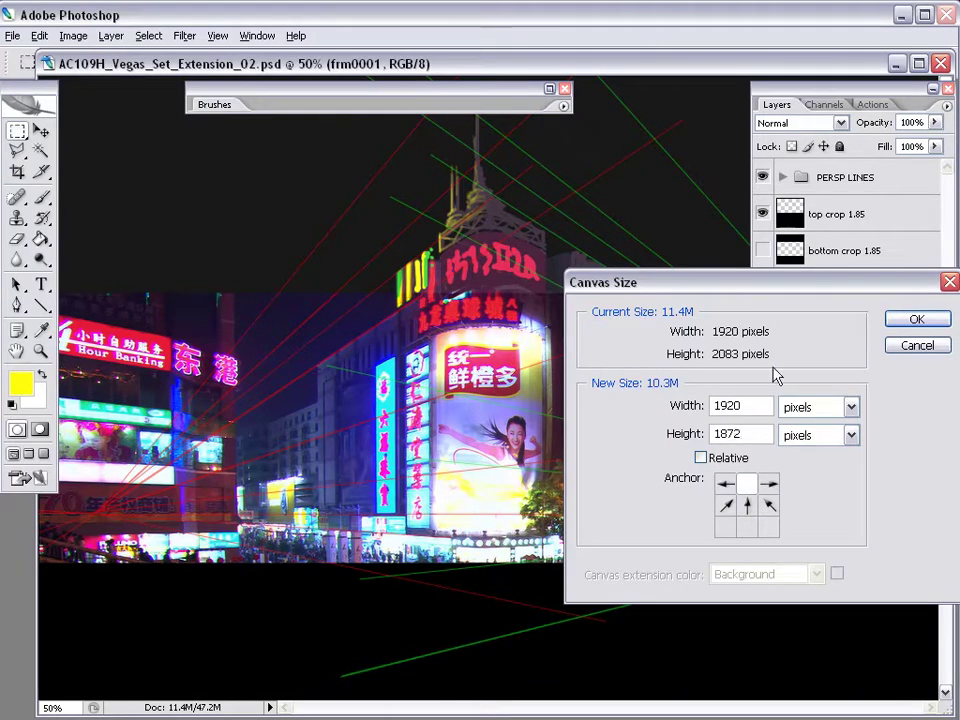
{"action": "left_click", "coordinate": [917, 320]}
{"action": "left_click", "coordinate": [430, 290]}
{"action": "key", "text": "z"}
{"action": "left_click", "coordinate": [463, 411], "text": "alt"}
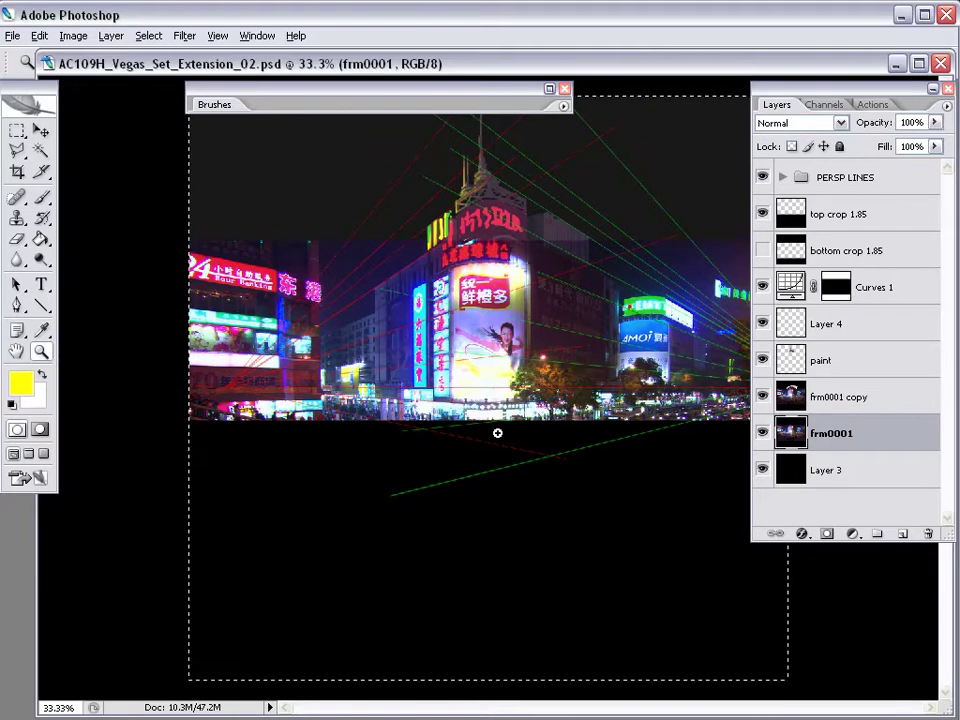
- Place a horizontal guide along the horizon line at the canvas's vertical centre, then hide the rulers
{"action": "key", "text": "Tab"}
{"action": "key", "text": "ctrl+r"}
{"action": "left_click_drag", "start_coordinate": [584, 84], "coordinate": [594, 392]}
{"action": "key", "text": "ctrl+a"}
{"action": "key", "text": "ctrl+r"}
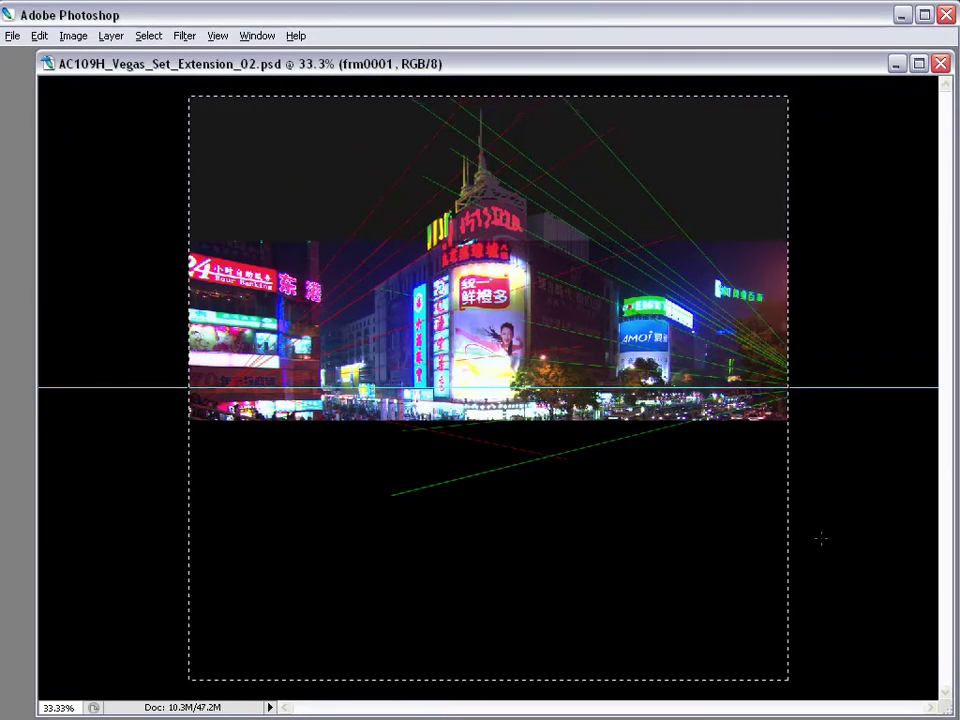
{"action": "key", "text": "ctrl+d"}
{"action": "key", "text": "Tab"}
- Compare the top and bottom crop framings against the horizon guide and load the bottom crop layer as a selection
{"action": "left_click", "coordinate": [763, 215]}
{"action": "left_click", "coordinate": [763, 215]}
{"action": "left_click", "coordinate": [763, 251]}
{"action": "left_click", "coordinate": [763, 219]}
{"action": "left_click", "coordinate": [782, 253], "text": "ctrl"}
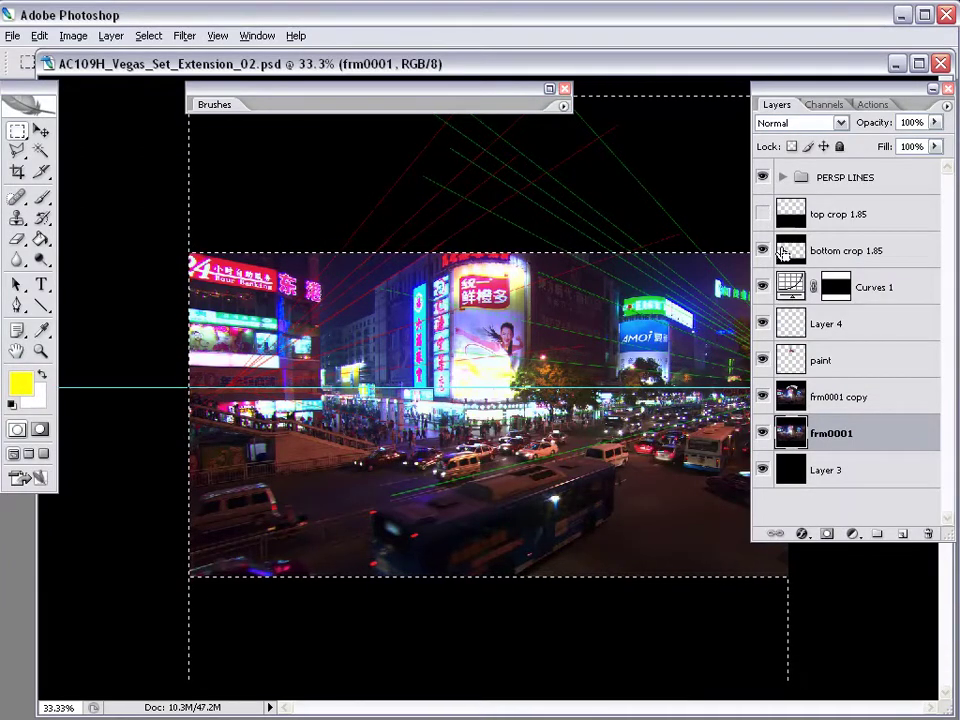
- Hide the bottom crop layer and the Curves 1 adjustment to show the whole plate, and move the document window
{"action": "left_click", "coordinate": [762, 250]}
{"action": "key", "text": "Tab"}
{"action": "left_click", "coordinate": [761, 289]}
{"action": "key", "text": "Tab"}
{"action": "key", "text": "ctrl+minus"}
{"action": "key", "text": "ctrl+plus"}
{"action": "left_click_drag", "start_coordinate": [511, 62], "coordinate": [633, 80]}
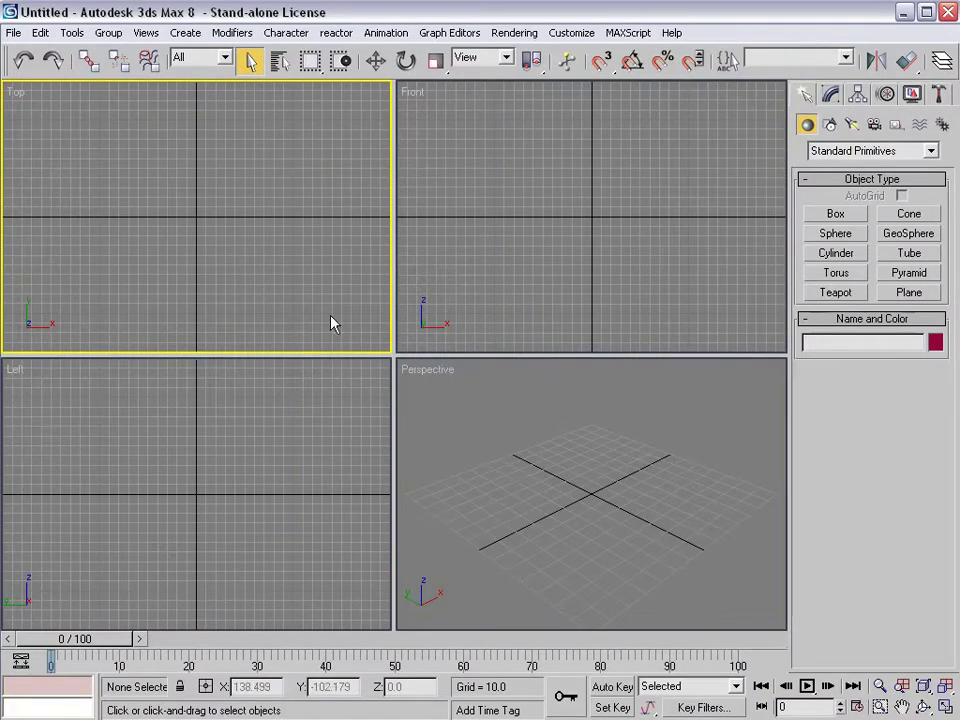
- In 3ds Max, create a target camera in the Top viewport aimed at the grid origin and give it the 35mm stock lens
{"action": "left_click", "coordinate": [874, 124]}
{"action": "left_click", "coordinate": [836, 214]}
{"action": "left_click_drag", "start_coordinate": [193, 342], "coordinate": [196, 219]}
{"action": "left_click", "coordinate": [830, 94]}
{"action": "left_click", "coordinate": [868, 623]}
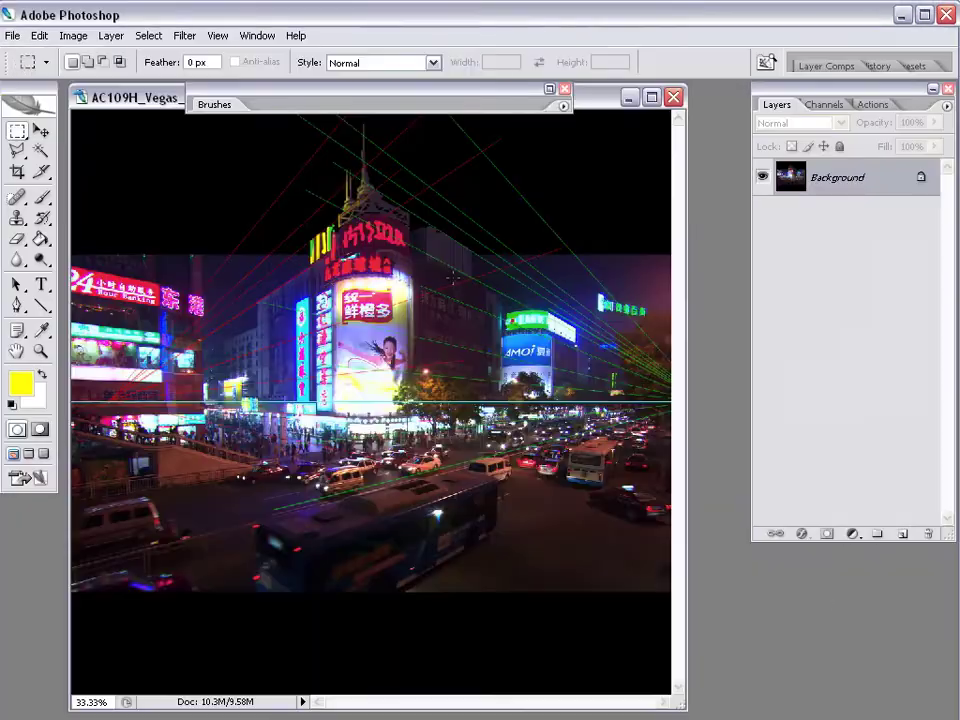
{"action": "key", "text": "Tab"}
{"action": "key", "text": "ctrl+plus"}
{"action": "scroll", "coordinate": [488, 388], "scroll_direction": "up", "scroll_amount": 3}
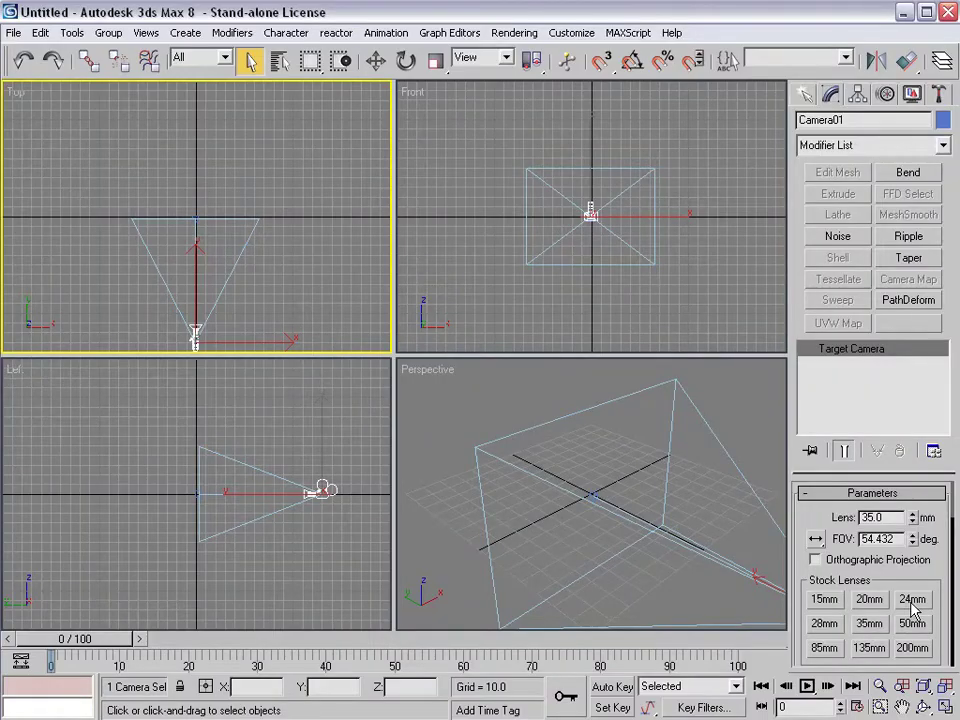
- Give the target camera the 28mm stock lens
{"action": "left_click", "coordinate": [911, 602]}
{"action": "left_click", "coordinate": [828, 625]}
{"action": "scroll", "coordinate": [198, 257], "scroll_direction": "down", "scroll_amount": 3}
{"action": "mouse_move", "coordinate": [213, 271]}
{"action": "middle_mouse_down"}
{"action": "mouse_move", "coordinate": [214, 259]}
{"action": "mouse_move", "coordinate": [215, 269]}
{"action": "middle_mouse_up"}
- Create a box about 154 by 154 and 125 high in the Top viewport, just beyond the camera target
{"action": "left_click", "coordinate": [805, 94]}
{"action": "left_click", "coordinate": [806, 124]}
{"action": "left_click", "coordinate": [836, 214]}
{"action": "left_click_drag", "start_coordinate": [145, 213], "coordinate": [249, 95]}
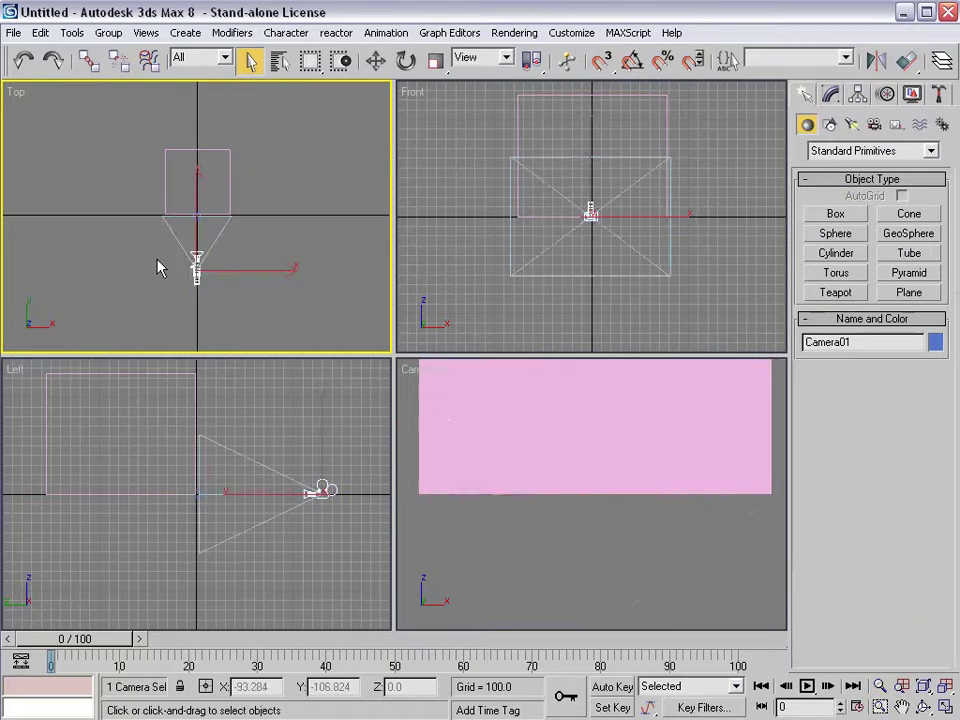
- Move the camera in the positive X direction and the box in the negative X direction for a corner-on view
{"action": "key", "text": "w"}
{"action": "left_click_drag", "start_coordinate": [245, 272], "coordinate": [279, 268]}
{"action": "left_click", "coordinate": [230, 182]}
{"action": "left_click_drag", "start_coordinate": [259, 182], "coordinate": [228, 182]}
- Set the box's length, width and height to 100
{"action": "key", "text": "q"}
{"action": "left_click", "coordinate": [228, 268]}
{"action": "left_click", "coordinate": [181, 214]}
{"action": "left_click", "coordinate": [832, 96]}
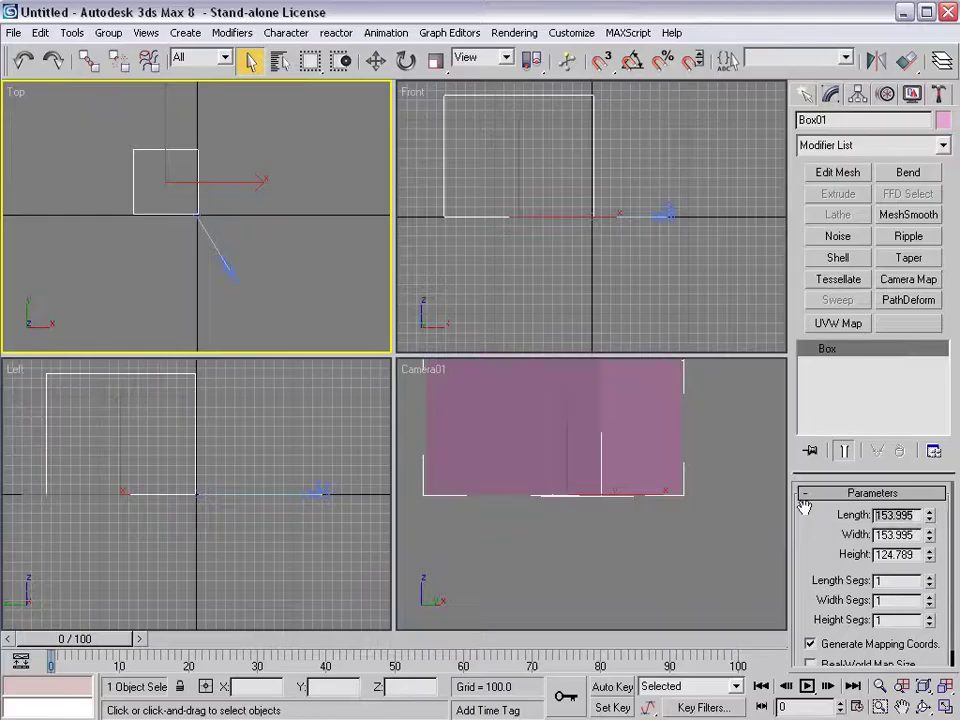
{"action": "key", "text": "Tab"}
{"action": "type", "text": "100"}
{"action": "key", "text": "Tab"}
{"action": "type", "text": "150"}
{"action": "key", "text": "Return"}
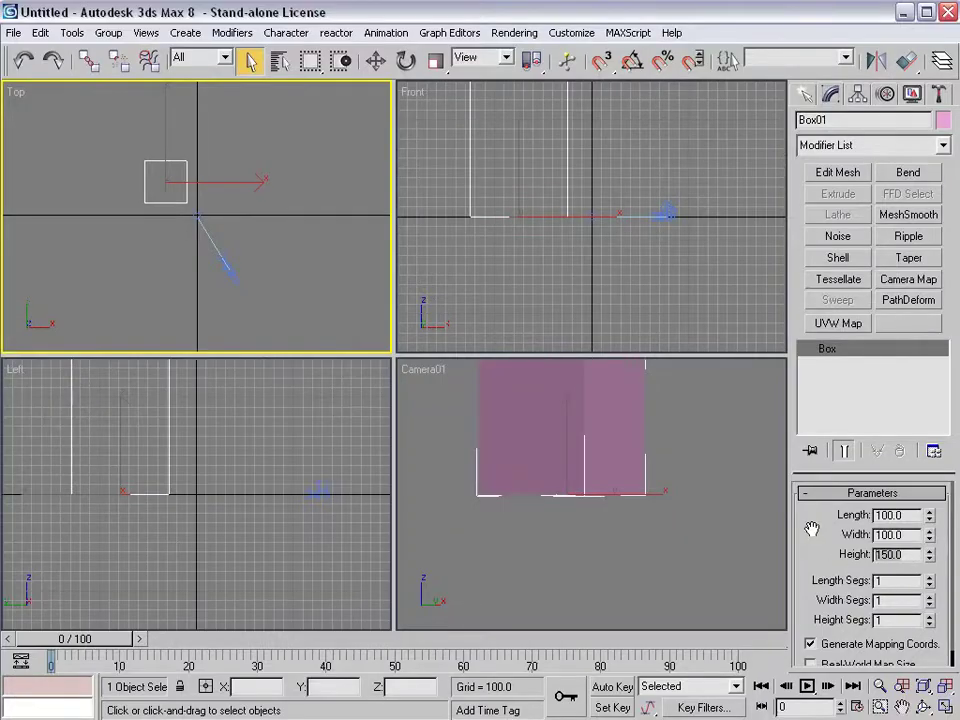
{"action": "type", "text": "100"}
{"action": "key", "text": "Return"}
- Show the camera view in wireframe and raise the camera and its target together to about Z 20.4
{"action": "middle_click", "coordinate": [424, 415]}
{"action": "key", "text": "F3"}
{"action": "left_click_drag", "start_coordinate": [258, 303], "coordinate": [188, 208]}
{"action": "middle_click_drag", "start_coordinate": [202, 450], "coordinate": [189, 450]}
{"action": "key", "text": "w"}
{"action": "left_click_drag", "start_coordinate": [255, 441], "coordinate": [256, 418]}
- Move only the camera farther along X to about 108
{"action": "left_click", "coordinate": [219, 294]}
{"action": "left_click", "coordinate": [230, 267]}
{"action": "left_click_drag", "start_coordinate": [286, 271], "coordinate": [300, 269]}
- Load the night plate with its perspective lines as the Camera01 viewport background, matching the rendering output aspect ratio
{"action": "key", "text": "alt+Tab"}
{"action": "key", "text": "alt+Tab"}
{"action": "right_click", "coordinate": [457, 412]}
{"action": "left_click", "coordinate": [145, 32]}
{"action": "left_click", "coordinate": [225, 208]}
{"action": "left_click", "coordinate": [352, 206]}
{"action": "left_click", "coordinate": [355, 89]}
{"action": "left_click", "coordinate": [360, 277]}
{"action": "left_click", "coordinate": [308, 117]}
{"action": "left_click", "coordinate": [310, 119]}
{"action": "double_click", "coordinate": [52, 206]}
{"action": "double_click", "coordinate": [152, 207]}
{"action": "left_click", "coordinate": [100, 145]}
{"action": "left_click", "coordinate": [361, 282]}
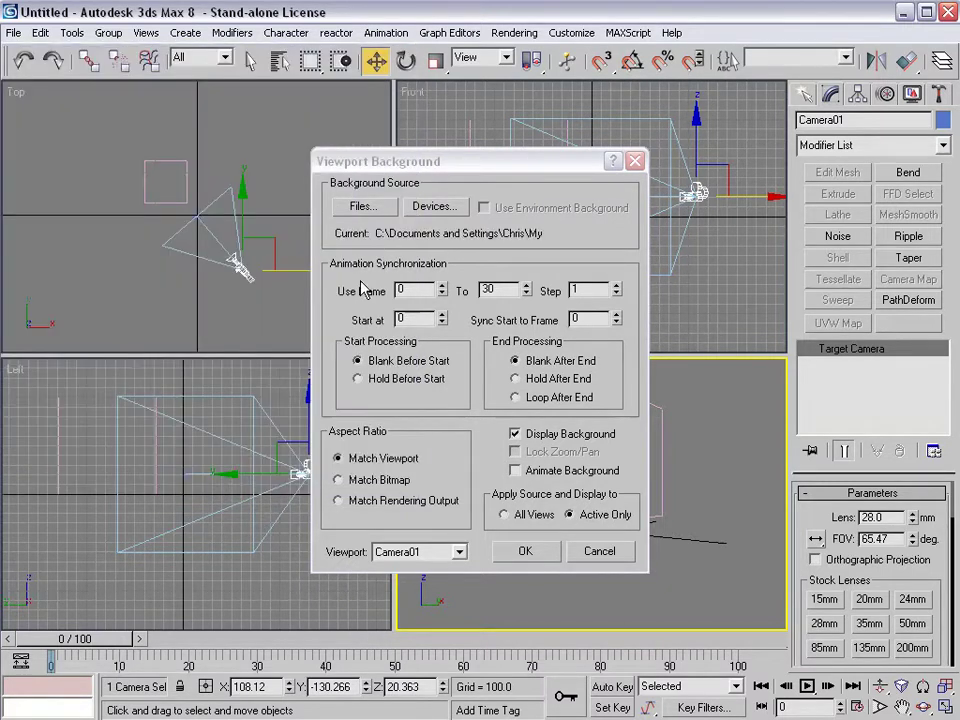
{"action": "left_click", "coordinate": [390, 500]}
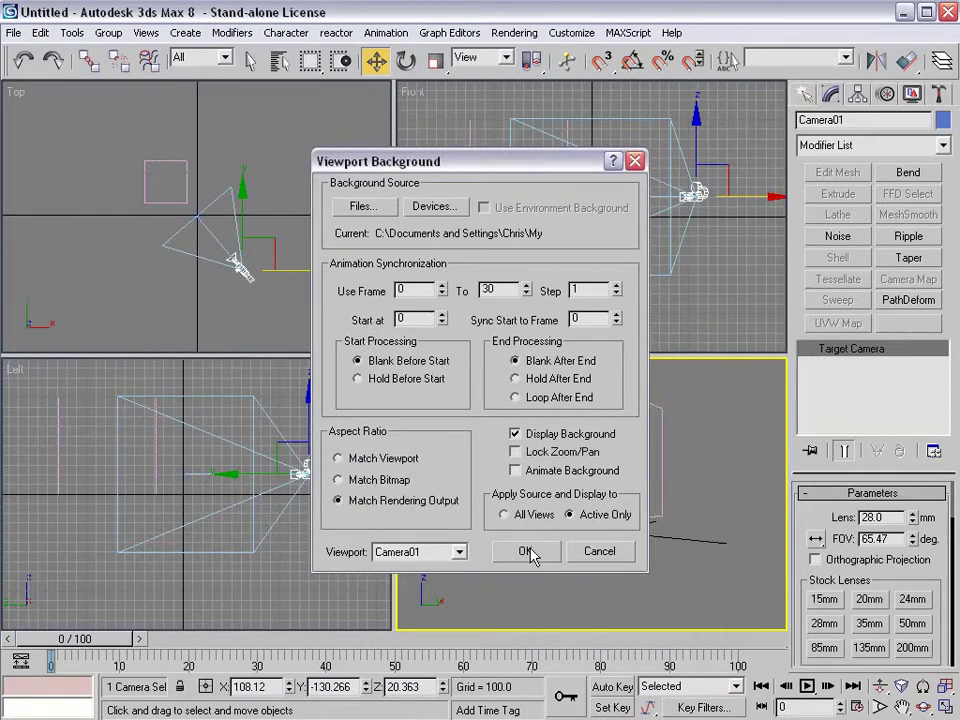
{"action": "left_click", "coordinate": [533, 557]}
- Set the render output size to 1920 by 1872 and lock the pixel aspect at 1.0
{"action": "left_click_drag", "start_coordinate": [835, 73], "coordinate": [593, 73]}
{"action": "left_click", "coordinate": [837, 61]}
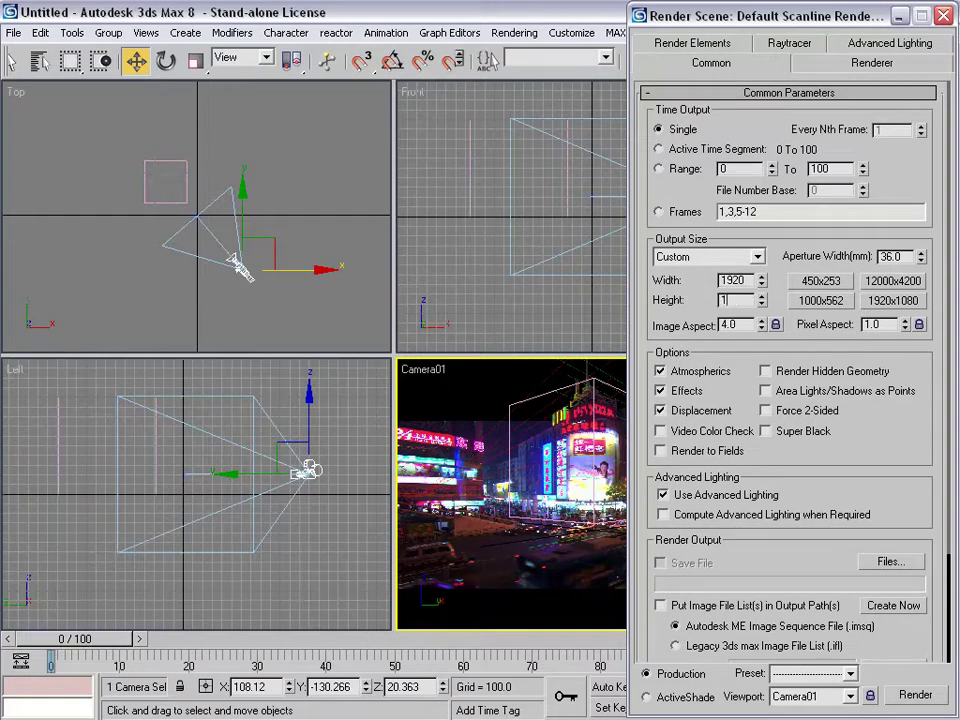
{"action": "left_click", "coordinate": [919, 325]}
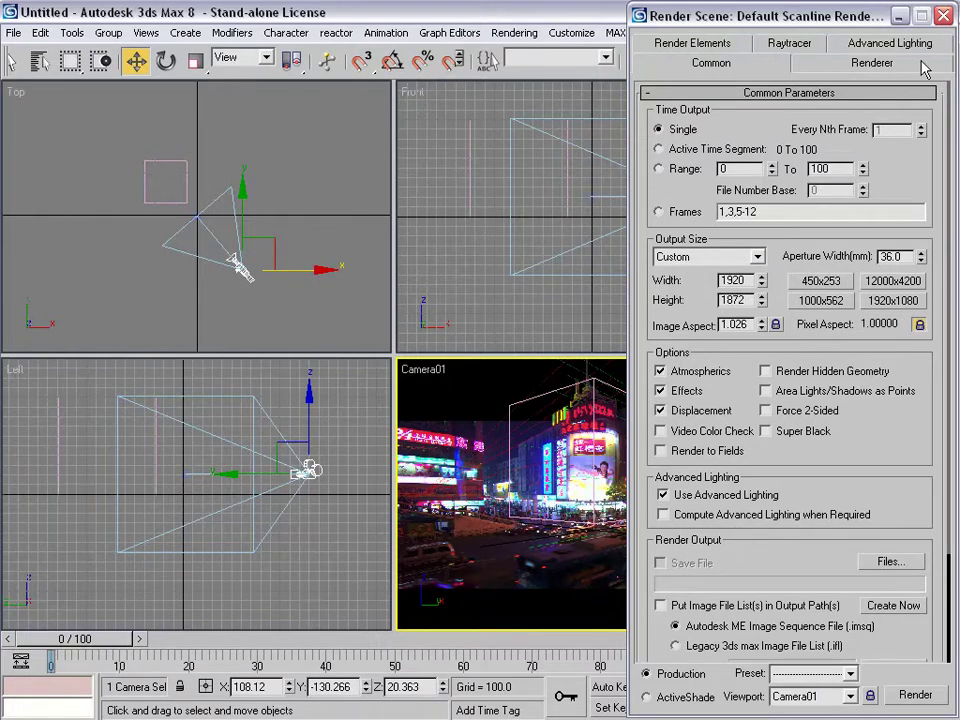
{"action": "left_click", "coordinate": [943, 15]}
- Reapply the Camera01 viewport background so the plate fits the new output aspect
{"action": "right_click", "coordinate": [430, 378]}
{"action": "left_click", "coordinate": [145, 32]}
{"action": "left_click", "coordinate": [200, 152]}
{"action": "left_click", "coordinate": [528, 551]}
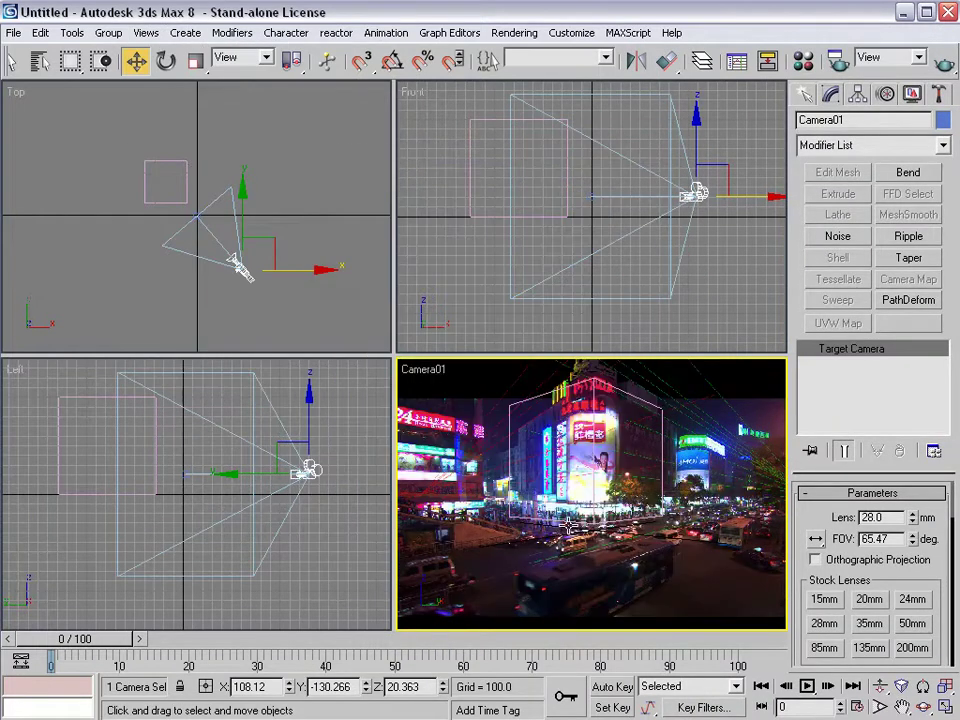
- Turn on Show Safe Frames in Active View for the camera viewport
{"action": "right_click", "coordinate": [422, 373]}
{"action": "left_click", "coordinate": [456, 681]}
{"action": "left_click", "coordinate": [458, 190]}
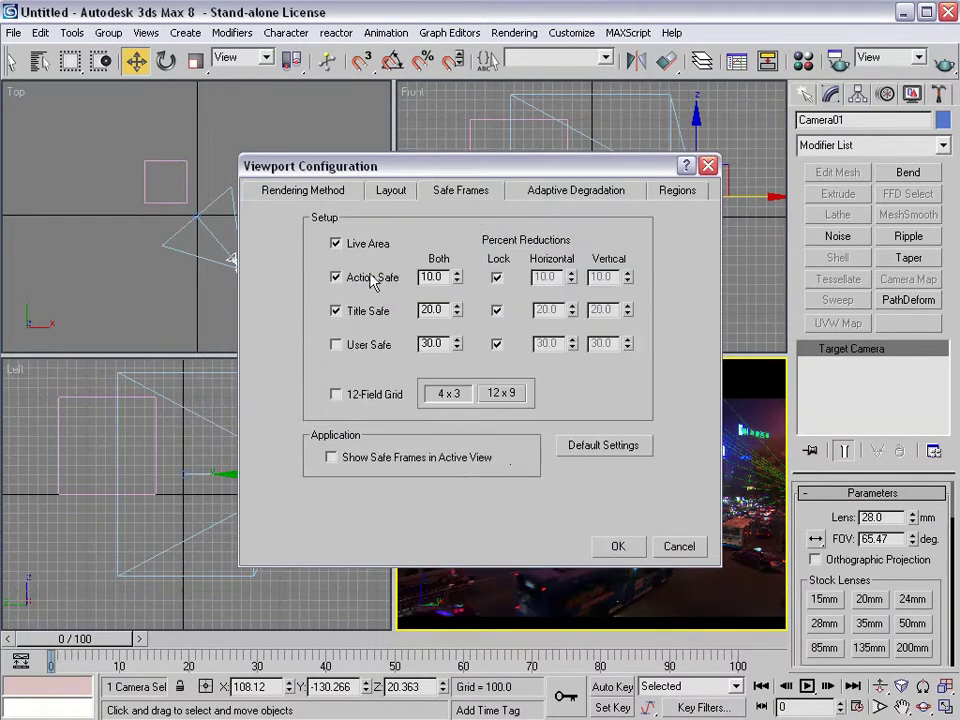
{"action": "left_click", "coordinate": [377, 460]}
{"action": "left_click", "coordinate": [618, 546]}
- Enlarge the Camera01 viewport by raising the divider between the upper and lower viewports
{"action": "left_click_drag", "start_coordinate": [420, 356], "coordinate": [442, 273]}
{"action": "scroll", "coordinate": [512, 161], "scroll_direction": "down", "scroll_amount": 5}
{"action": "scroll", "coordinate": [300, 343], "scroll_direction": "down", "scroll_amount": 1}
{"action": "scroll", "coordinate": [505, 241], "scroll_direction": "down", "scroll_amount": 1}
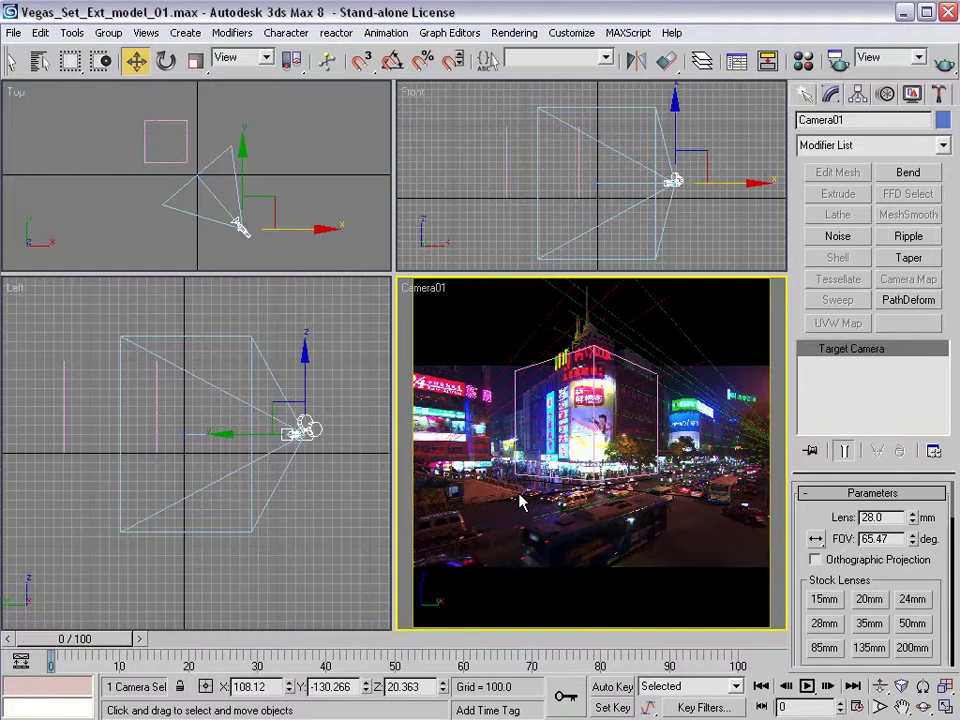
{"action": "key", "text": "alt+w"}
{"action": "key", "text": "alt+w"}
- Switch the reference coordinate system to Local and offset the camera along its local Z axis with Move Transform Type-In
{"action": "left_click", "coordinate": [232, 58]}
{"action": "left_click", "coordinate": [226, 113]}
{"action": "right_click", "coordinate": [138, 61]}
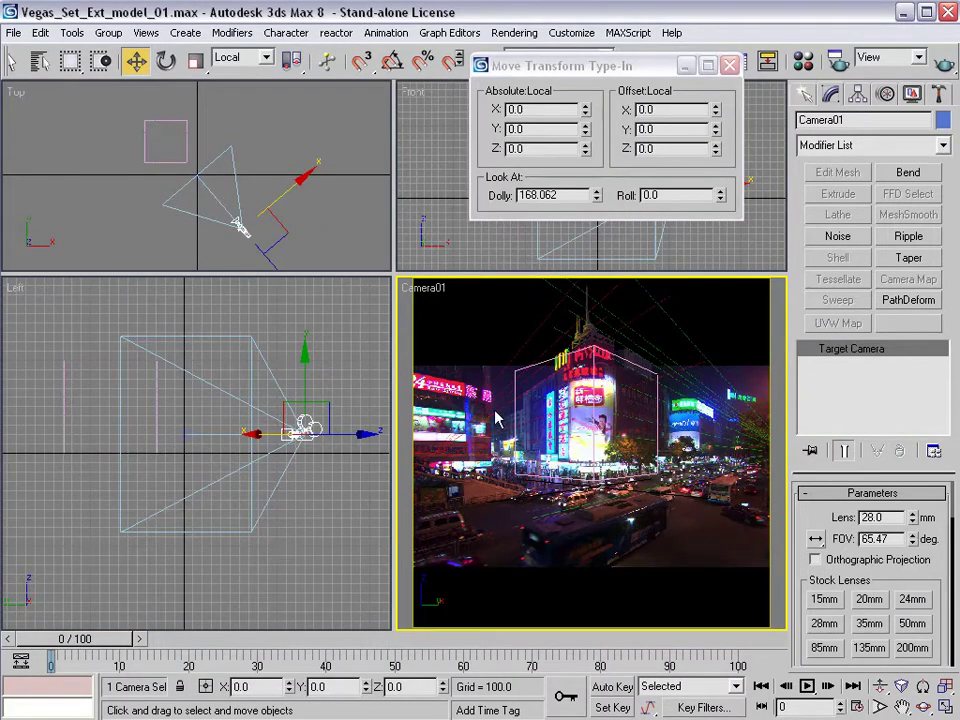
{"action": "key", "text": "alt+w"}
{"action": "left_click_drag", "start_coordinate": [715, 151], "coordinate": [709, 162]}
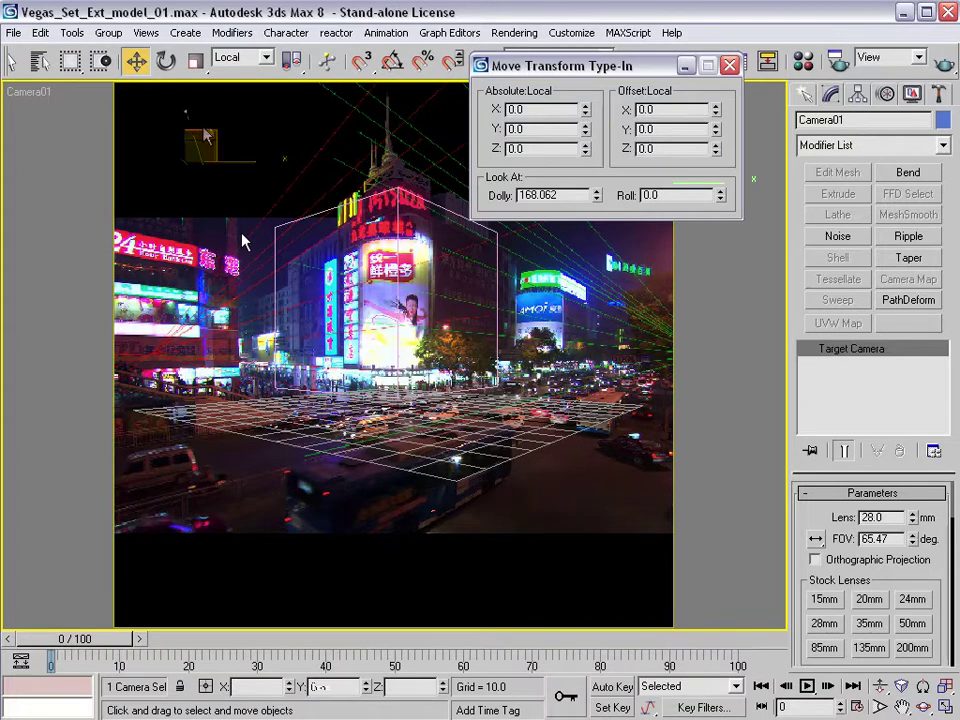
- Reposition the camera in the Top viewport at about X 140, Y -101
{"action": "key", "text": "alt+w"}
{"action": "left_click", "coordinate": [248, 201]}
{"action": "left_click", "coordinate": [211, 183]}
{"action": "left_click_drag", "start_coordinate": [208, 126], "coordinate": [208, 127]}
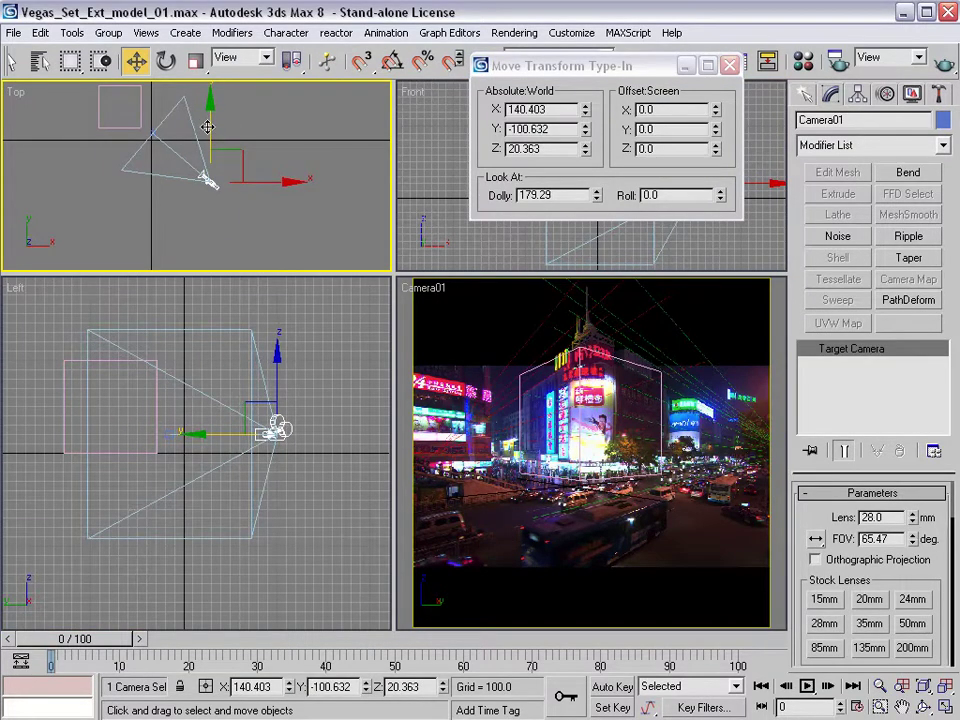
- Change the camera to the 24mm stock lens and close the Move Transform Type-In dialog
{"action": "right_click", "coordinate": [536, 452]}
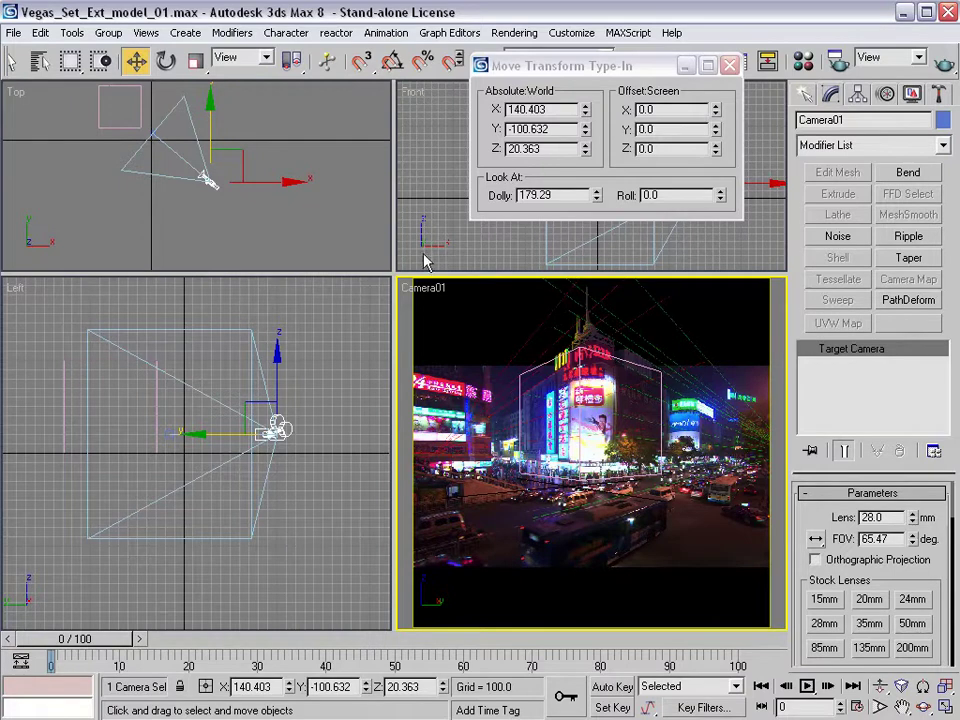
{"action": "middle_click_drag", "start_coordinate": [378, 250], "coordinate": [392, 258]}
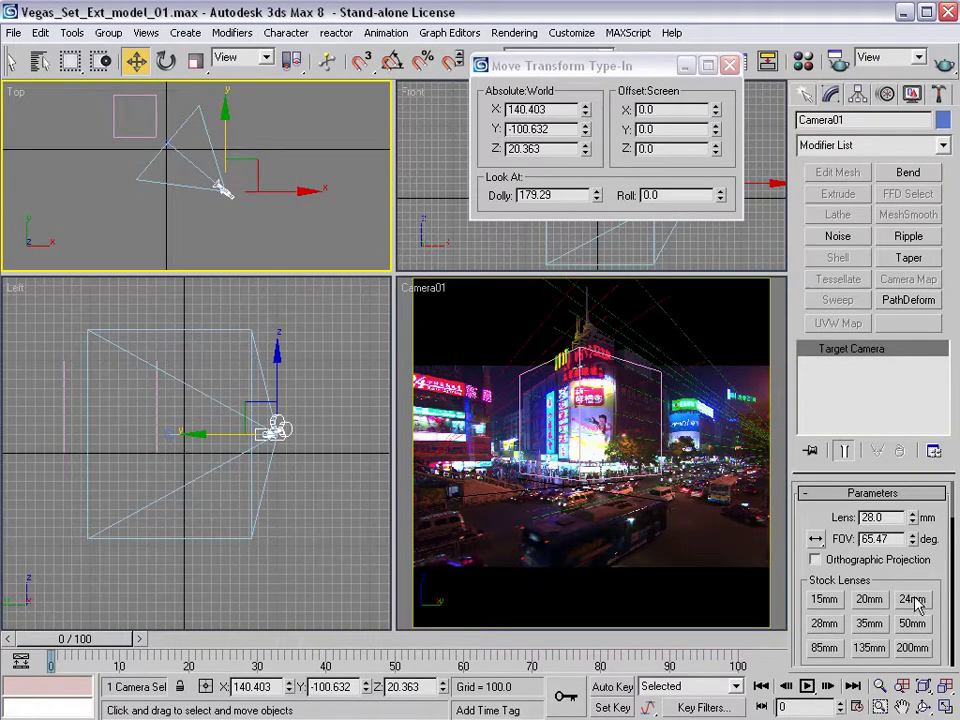
{"action": "left_click", "coordinate": [912, 599]}
{"action": "left_click", "coordinate": [730, 65]}
- Select the box in the maximized camera view and move it along X to about -65 to follow the corner building
{"action": "right_click", "coordinate": [455, 330]}
{"action": "key", "text": "alt+w"}
{"action": "key", "text": "q"}
{"action": "left_click", "coordinate": [489, 345]}
{"action": "left_click", "coordinate": [135, 61]}
{"action": "left_click_drag", "start_coordinate": [443, 390], "coordinate": [455, 387]}
{"action": "key", "text": "alt+w"}
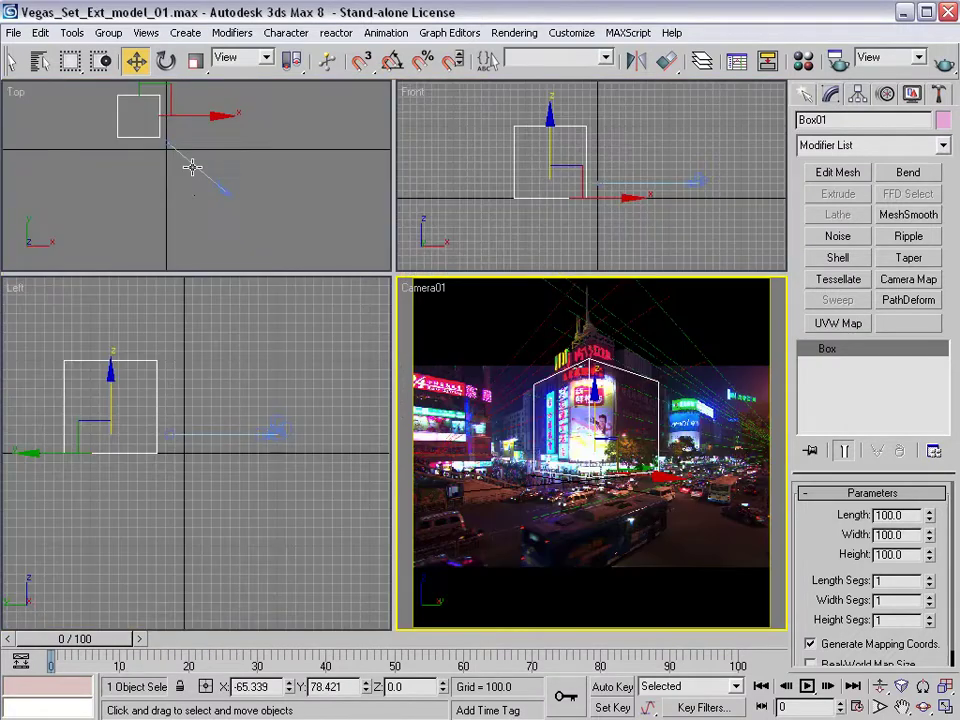
- Select the camera with its target and raise both to about Z 24.2, checking against the plate
{"action": "left_click", "coordinate": [193, 166]}
{"action": "middle_click_drag", "start_coordinate": [243, 380], "coordinate": [243, 410]}
{"action": "right_click", "coordinate": [488, 413]}
{"action": "key", "text": "alt+w"}
{"action": "mouse_move", "coordinate": [397, 289]}
{"action": "left_mouse_down"}
{"action": "mouse_move", "coordinate": [391, 268]}
{"action": "mouse_move", "coordinate": [400, 300]}
{"action": "left_mouse_up"}
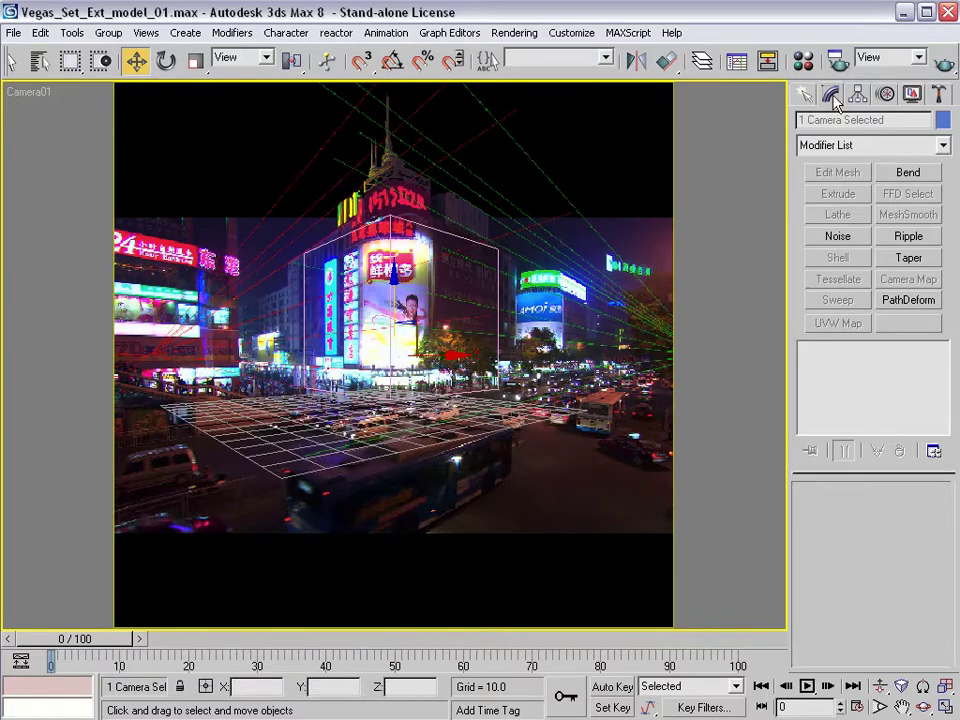
- Select the camera by name and set its lens to 22 mm
{"action": "left_click", "coordinate": [40, 61]}
{"action": "double_click", "coordinate": [360, 239]}
{"action": "type", "text": "22"}
{"action": "key", "text": "Return"}
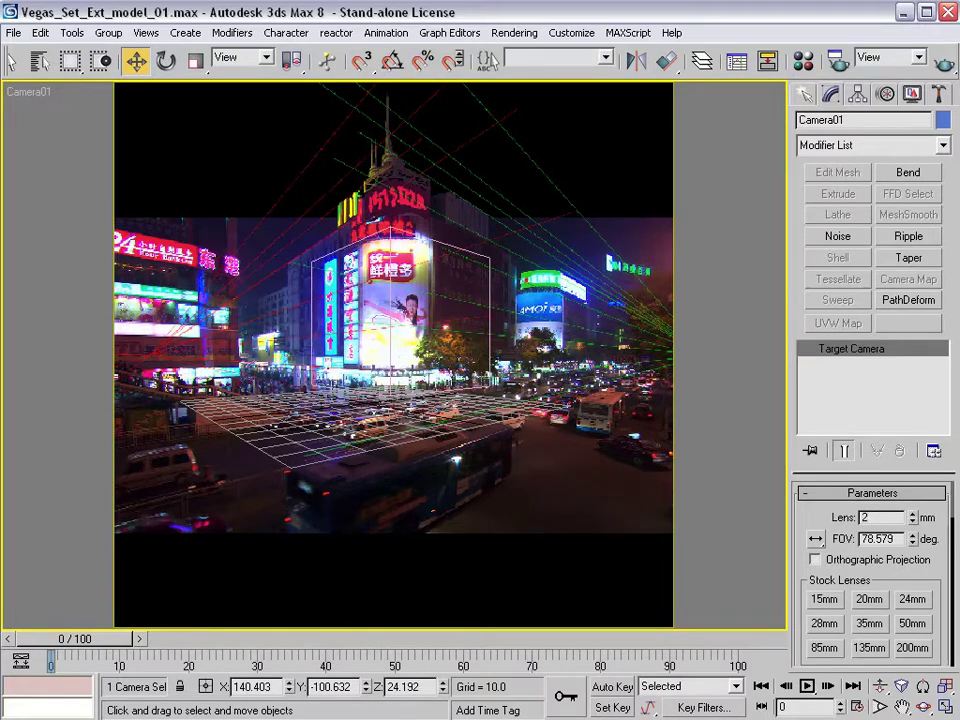
{"action": "type", "text": "2"}
{"action": "key", "text": "Return"}
- Select the box and scale it uniformly to about 115 percent to match the corner building
{"action": "left_click", "coordinate": [496, 291]}
{"action": "left_click", "coordinate": [491, 289]}
{"action": "key", "text": "r"}
{"action": "left_click_drag", "start_coordinate": [409, 374], "coordinate": [417, 358]}
- Rotate the box slightly about Z with Rotate Transform Type-In to align its sides with the building
{"action": "key", "text": "e"}
{"action": "right_click", "coordinate": [168, 62]}
{"action": "left_click_drag", "start_coordinate": [715, 148], "coordinate": [707, 200]}
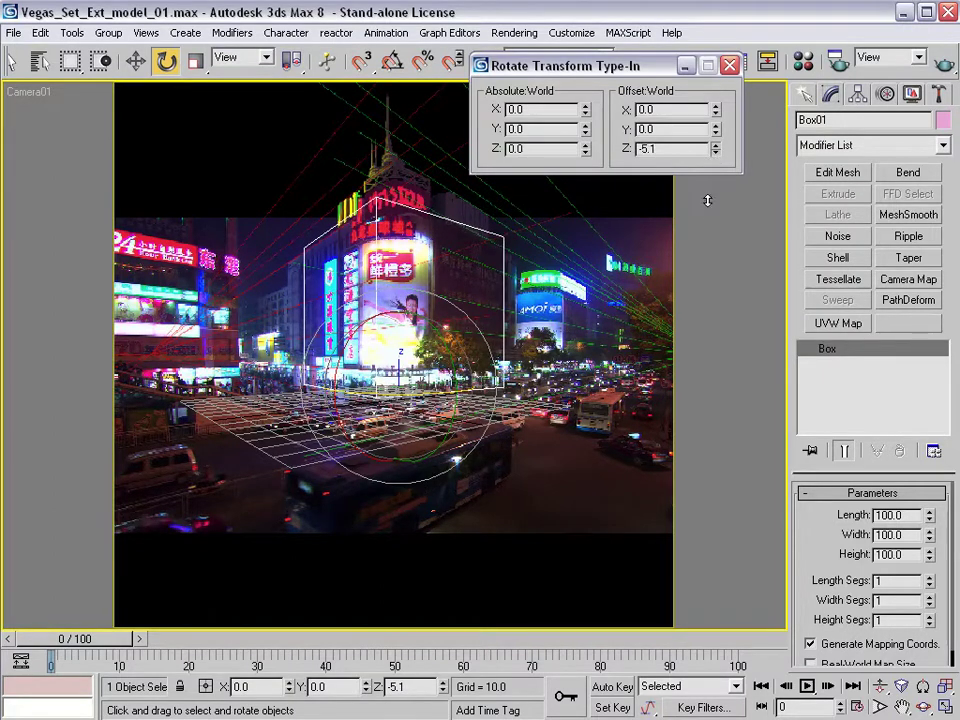
{"action": "left_click", "coordinate": [729, 65]}
- Set the box to 3 length, 3 width and 5 height segments
{"action": "key", "text": "r"}
{"action": "left_click", "coordinate": [929, 577]}
{"action": "left_click", "coordinate": [929, 577]}
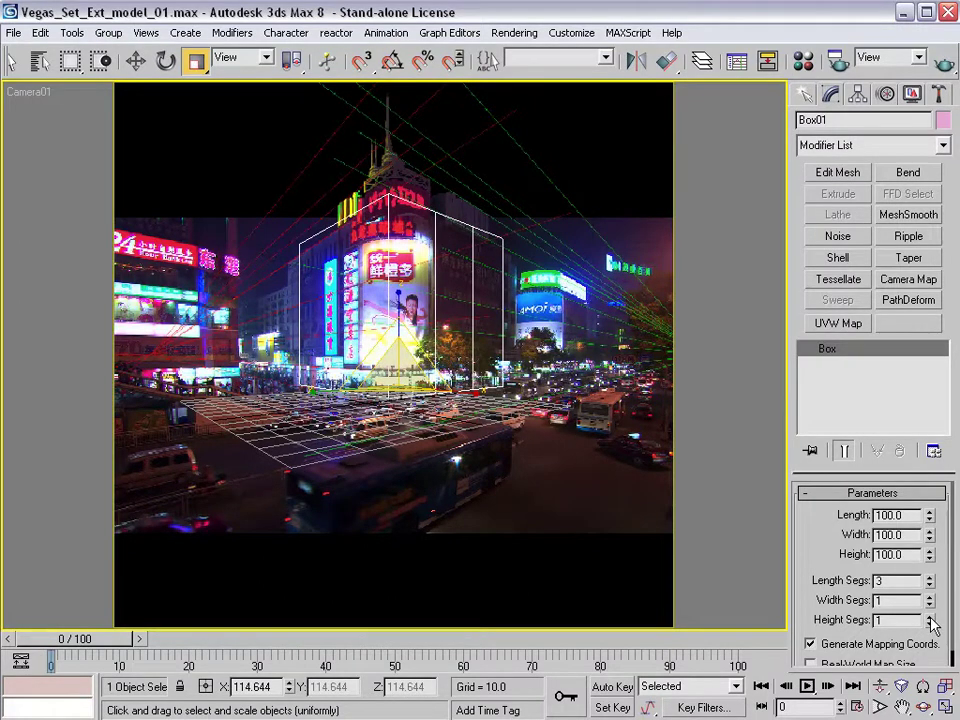
{"action": "left_click", "coordinate": [929, 617]}
{"action": "left_click", "coordinate": [929, 617]}
{"action": "left_click", "coordinate": [929, 617]}
{"action": "left_click", "coordinate": [929, 617]}
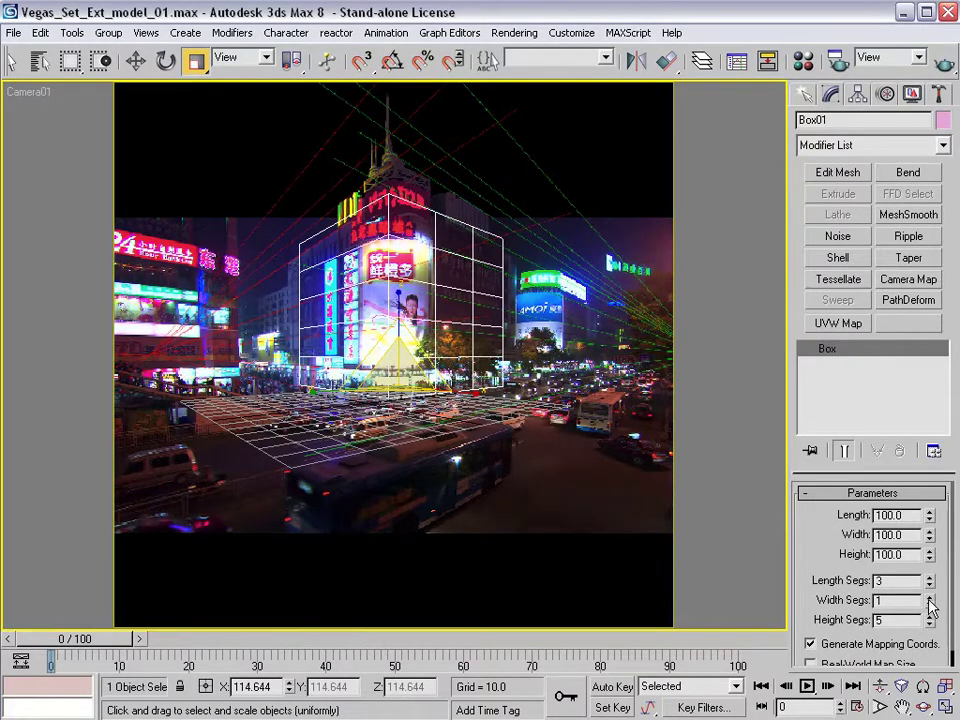
{"action": "left_click", "coordinate": [929, 597]}
{"action": "left_click", "coordinate": [929, 597]}
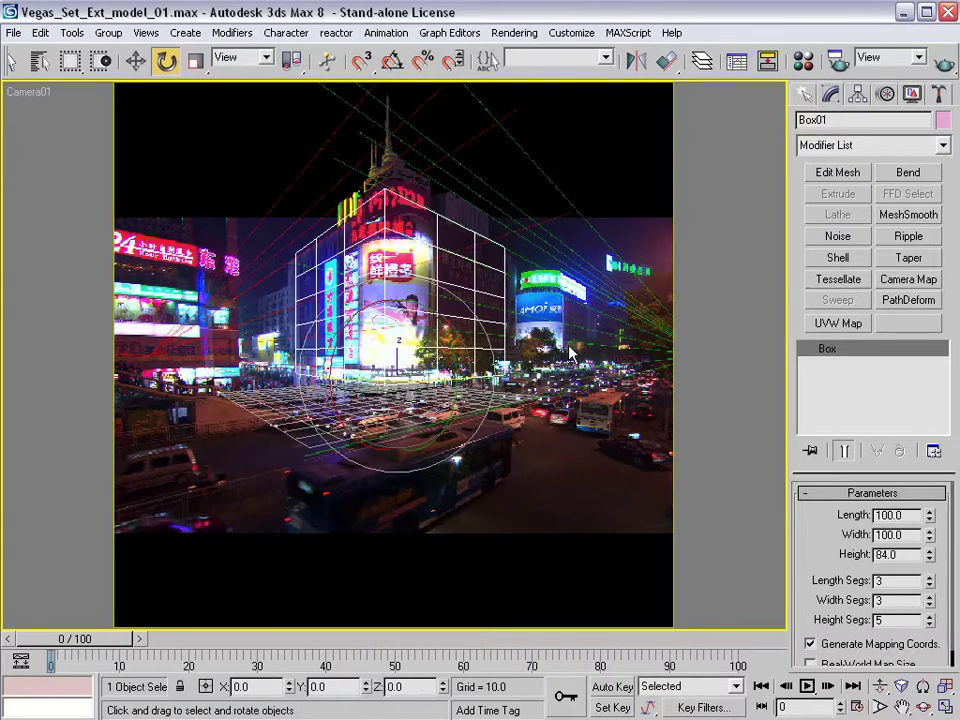
{"action": "right_click", "coordinate": [563, 345]}
{"action": "left_click", "coordinate": [545, 357]}
{"action": "key", "text": "w"}
{"action": "left_click", "coordinate": [40, 61]}
{"action": "double_click", "coordinate": [357, 237]}
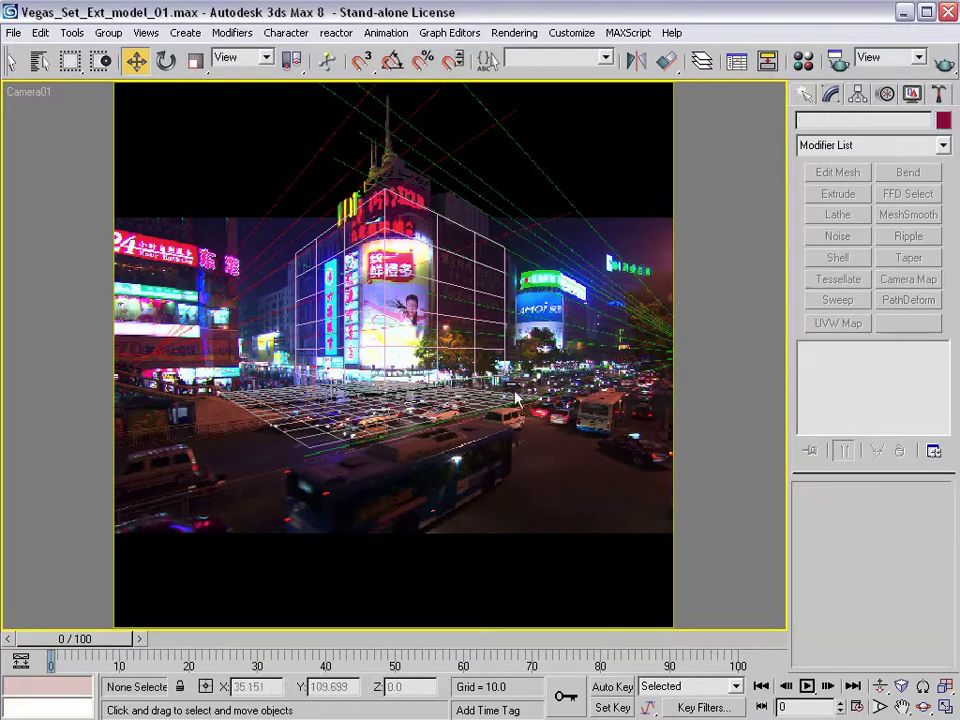
{"action": "left_click", "coordinate": [501, 330]}
{"action": "left_click", "coordinate": [511, 465]}
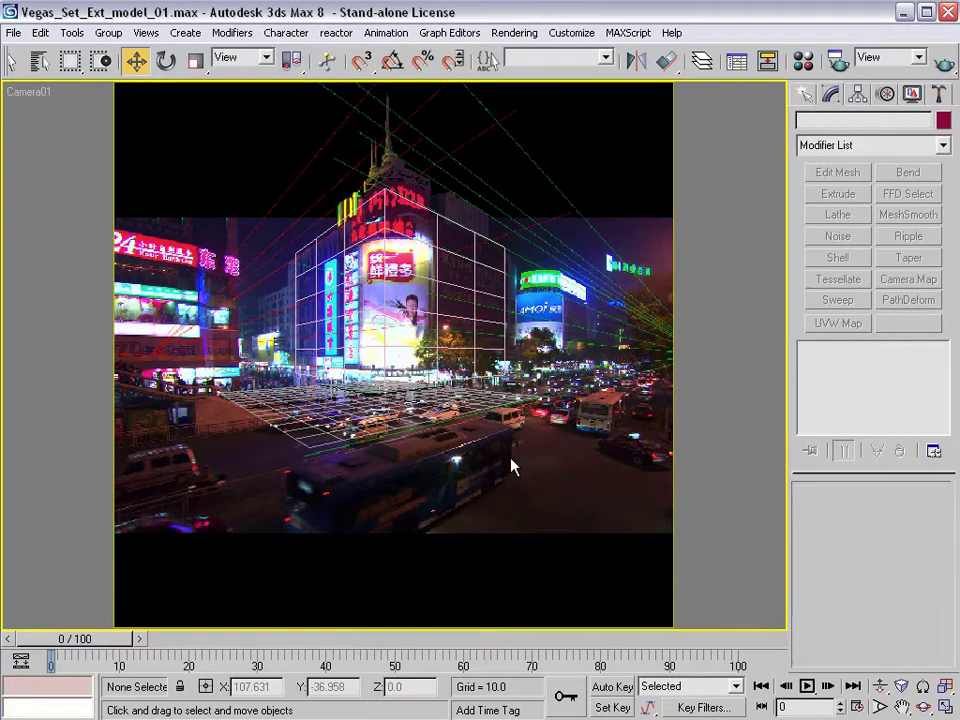
- Reduce the box's height segments to 4, try a height of about 217, and undo that height change
{"action": "left_click", "coordinate": [489, 262]}
{"action": "left_click", "coordinate": [929, 624]}
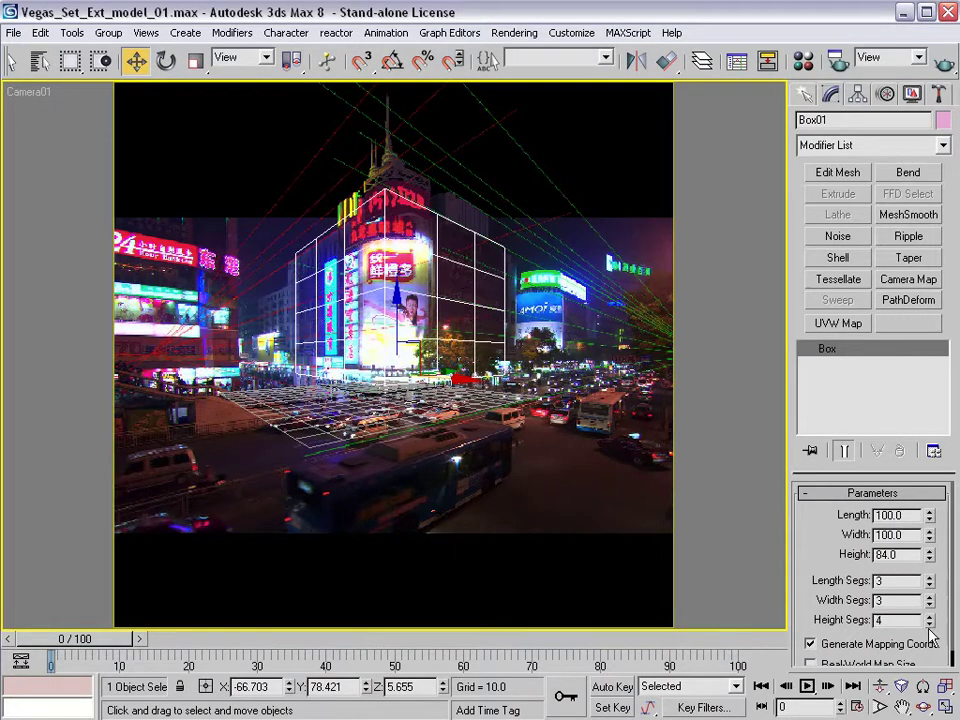
{"action": "left_click_drag", "start_coordinate": [929, 557], "coordinate": [930, 440]}
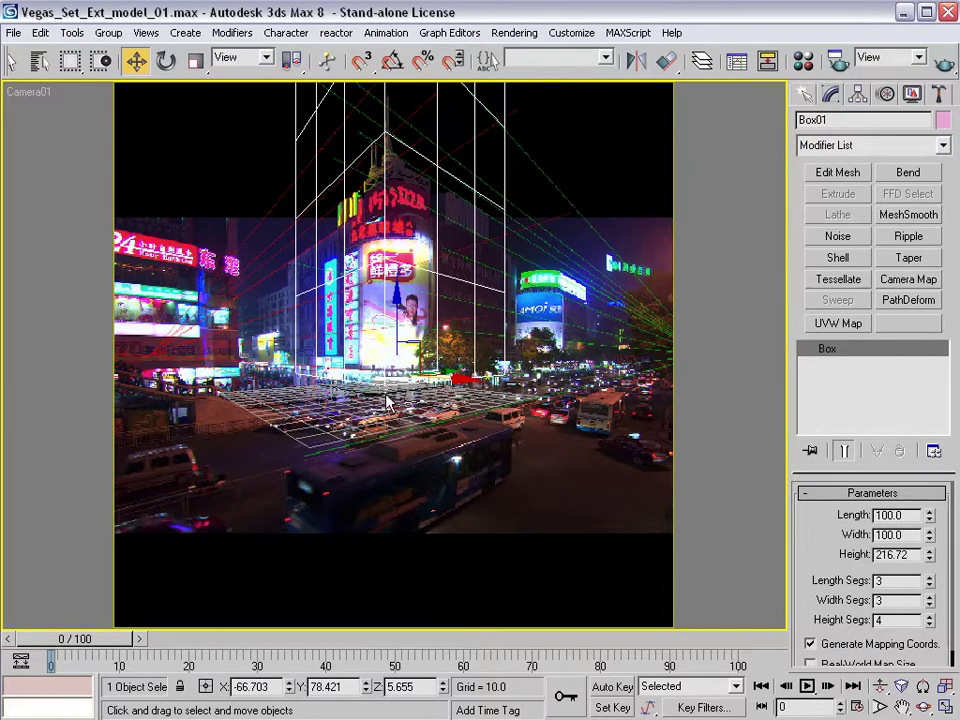
{"action": "key", "text": "ctrl+z"}
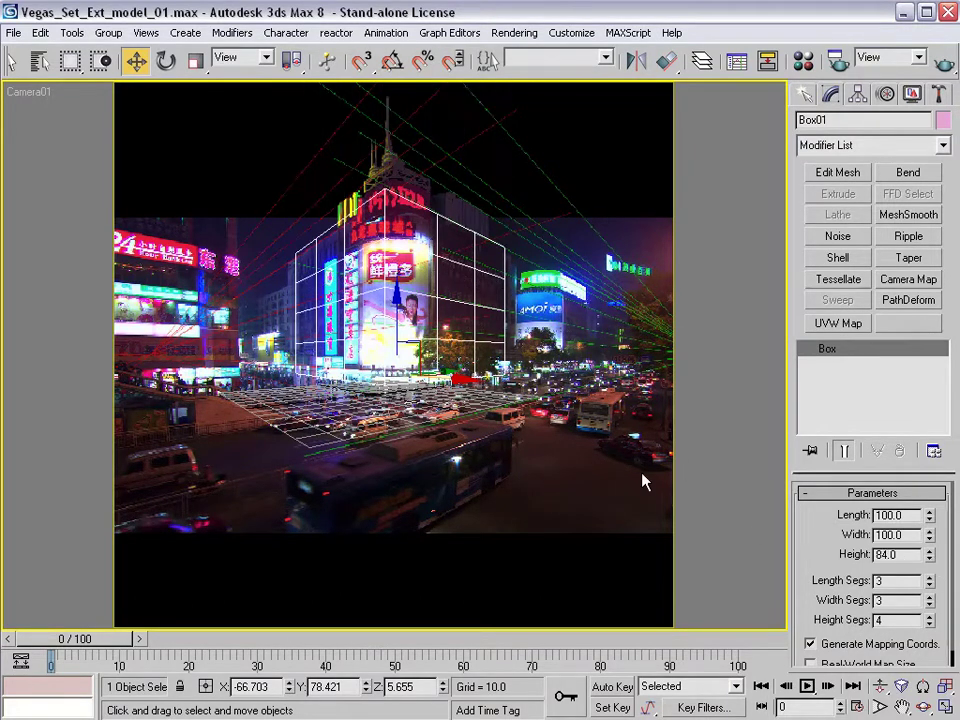
- Save the scene as Vegas_Set_Ext_model_02.max and set the box's width to 101 and length to 102.01
{"action": "left_click", "coordinate": [650, 496]}
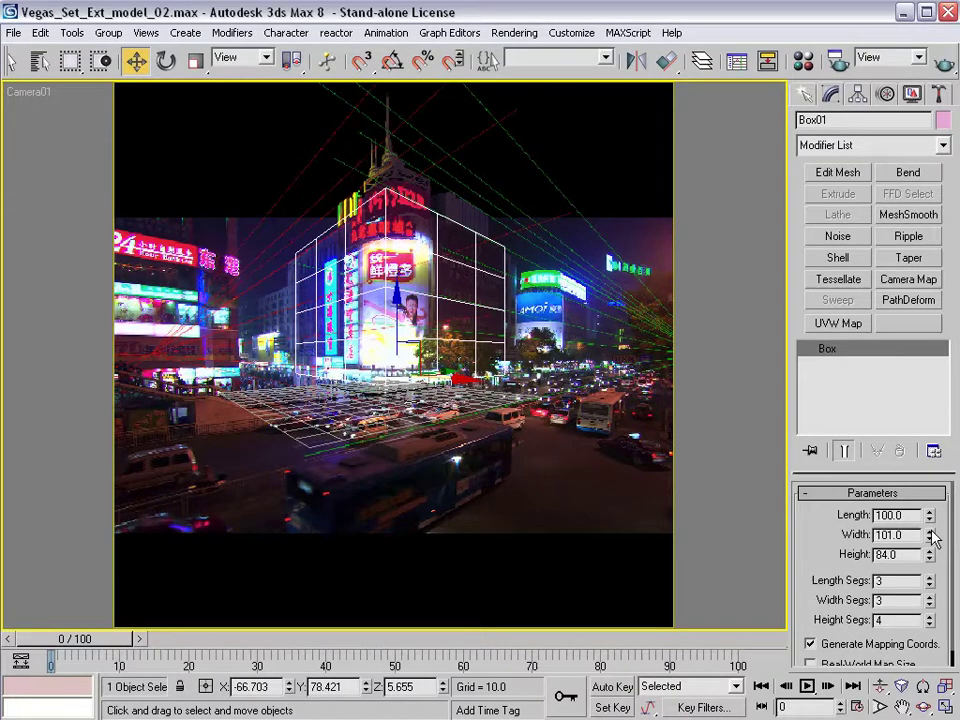
{"action": "left_click_drag", "start_coordinate": [931, 512], "coordinate": [931, 510]}
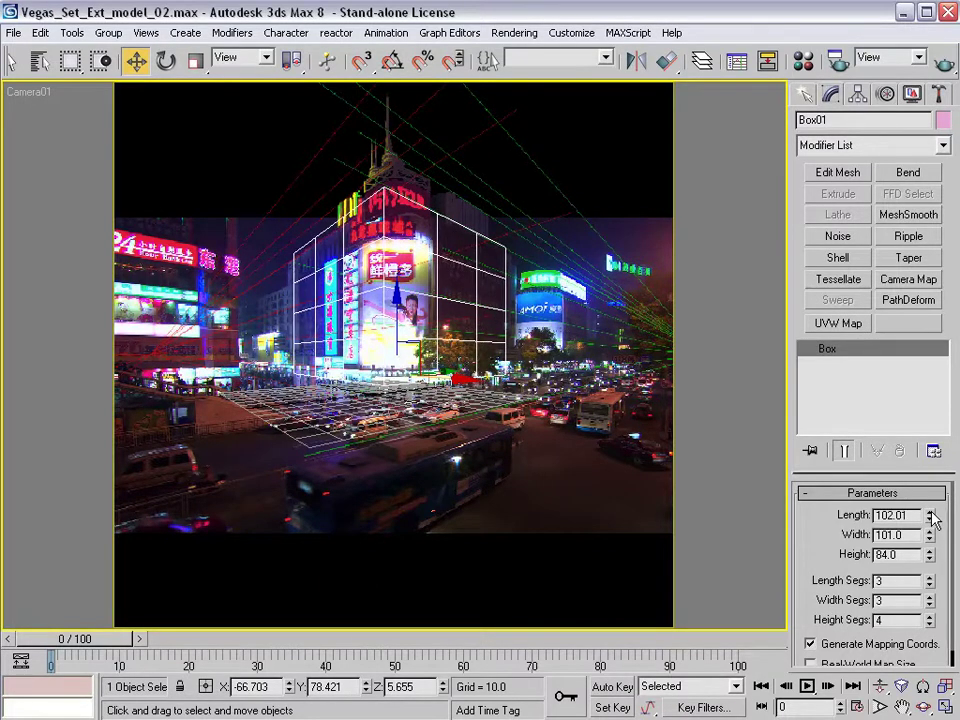
- Move the box along Y to 80.241 with Move Transform Type-In and close the dialog
{"action": "right_click", "coordinate": [135, 61]}
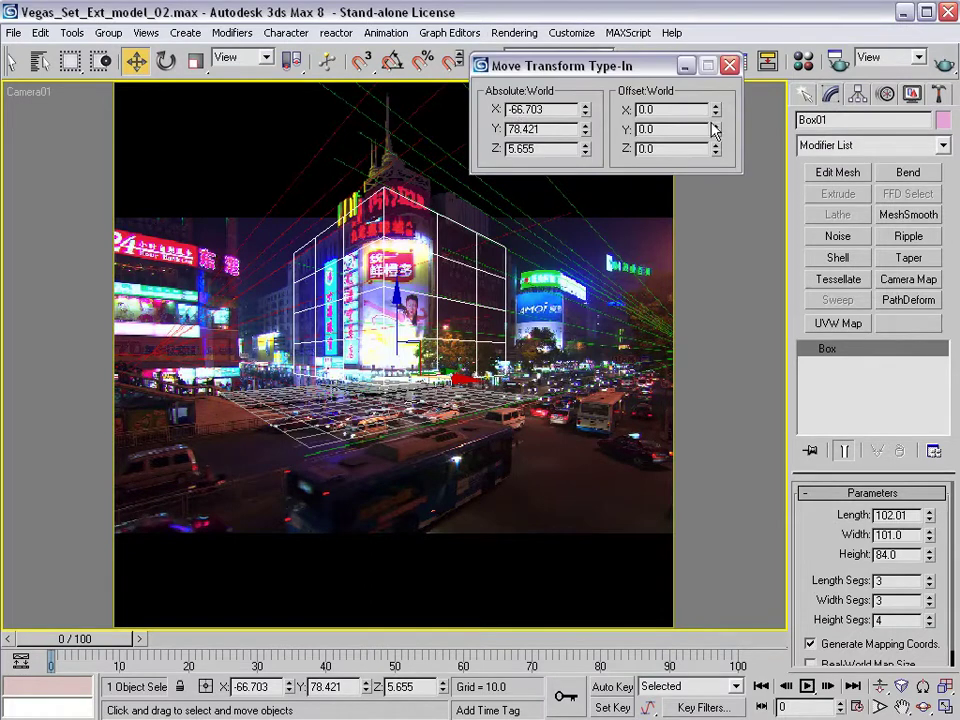
{"action": "left_click_drag", "start_coordinate": [716, 127], "coordinate": [718, 140]}
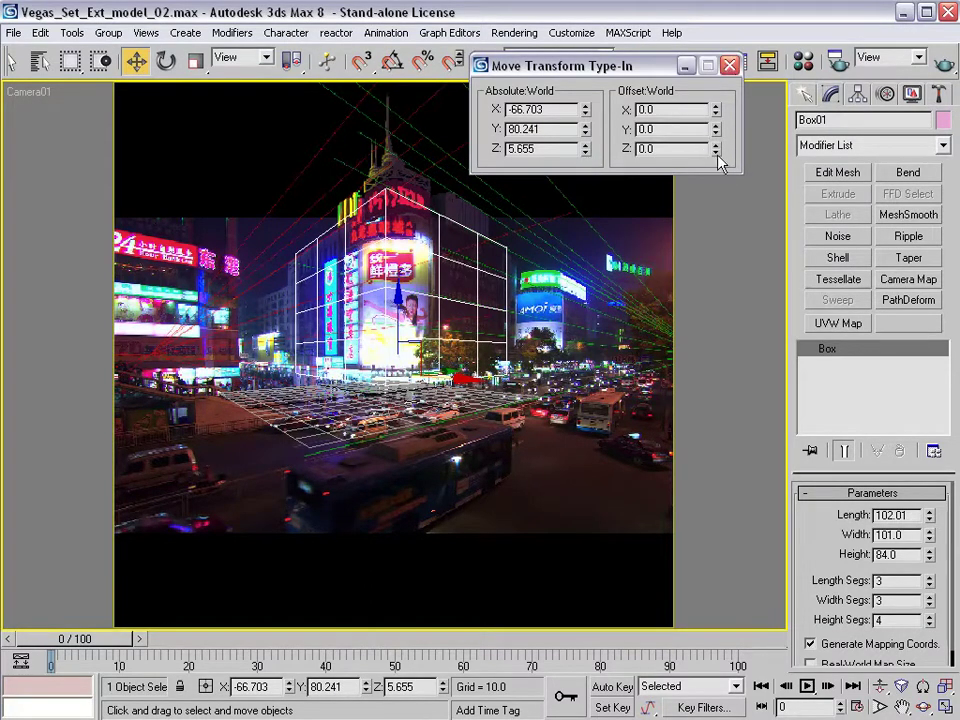
{"action": "left_click", "coordinate": [729, 66]}
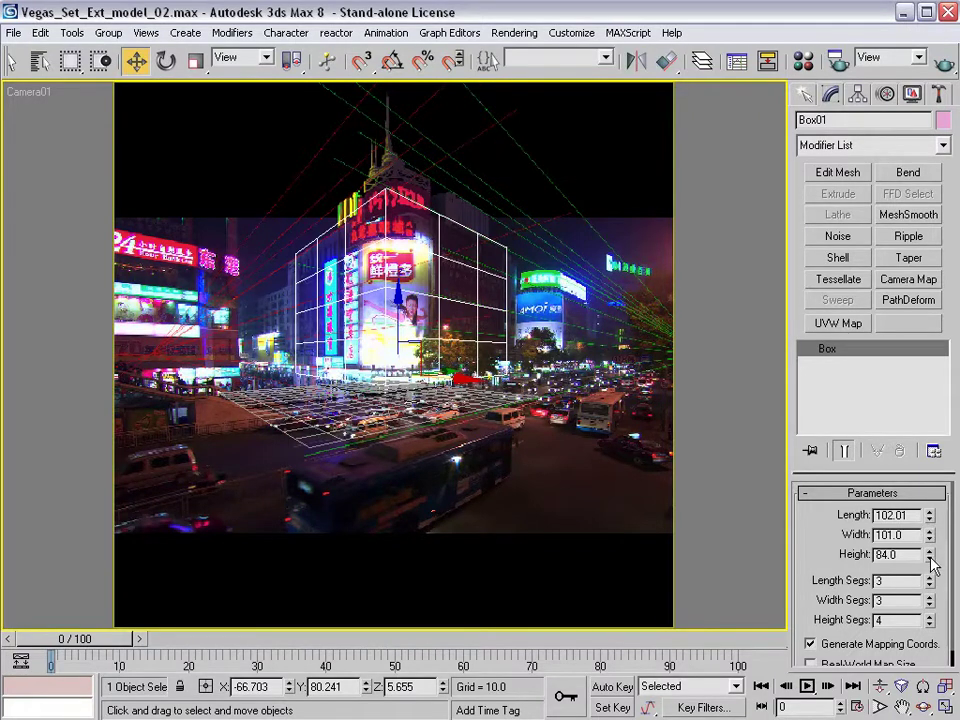
- Lower the box's height to 81.505 and rename it main_bldg
{"action": "left_click_drag", "start_coordinate": [930, 554], "coordinate": [930, 559]}
{"action": "double_click", "coordinate": [818, 119]}
{"action": "type", "text": "main_bldg"}
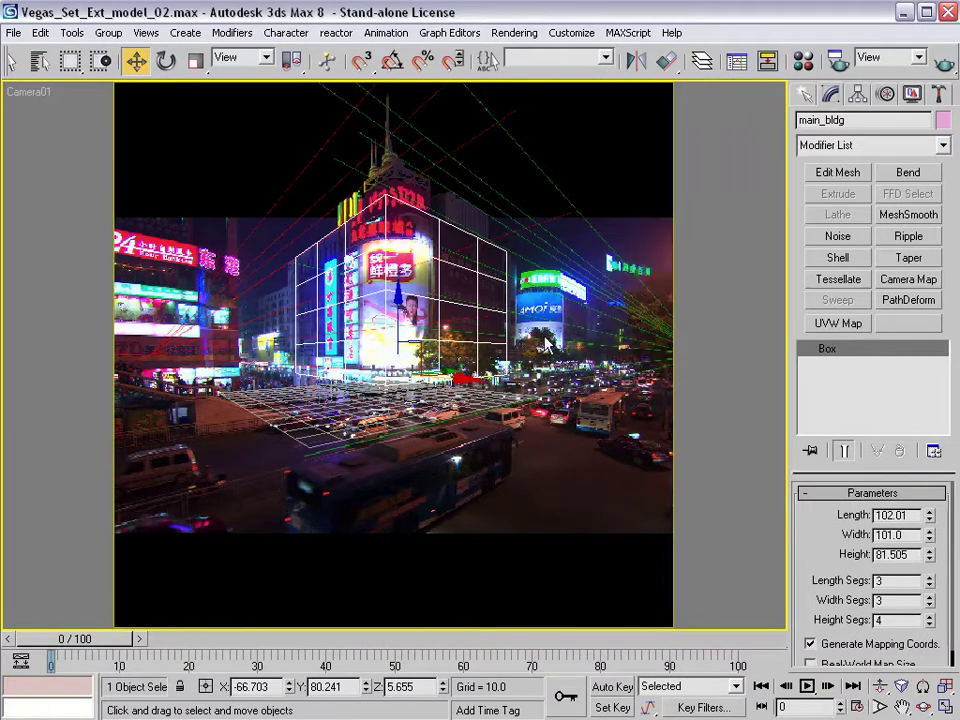
- Copy main_bldg as a smaller box with single segments and place it on the main building's roof
{"action": "key", "text": "alt+w"}
{"action": "middle_click_drag", "start_coordinate": [203, 413], "coordinate": [275, 470]}
{"action": "key", "text": "t"}
{"action": "key", "text": "z"}
{"action": "key", "text": "f"}
{"action": "left_click_drag", "start_coordinate": [276, 471], "coordinate": [229, 523]}
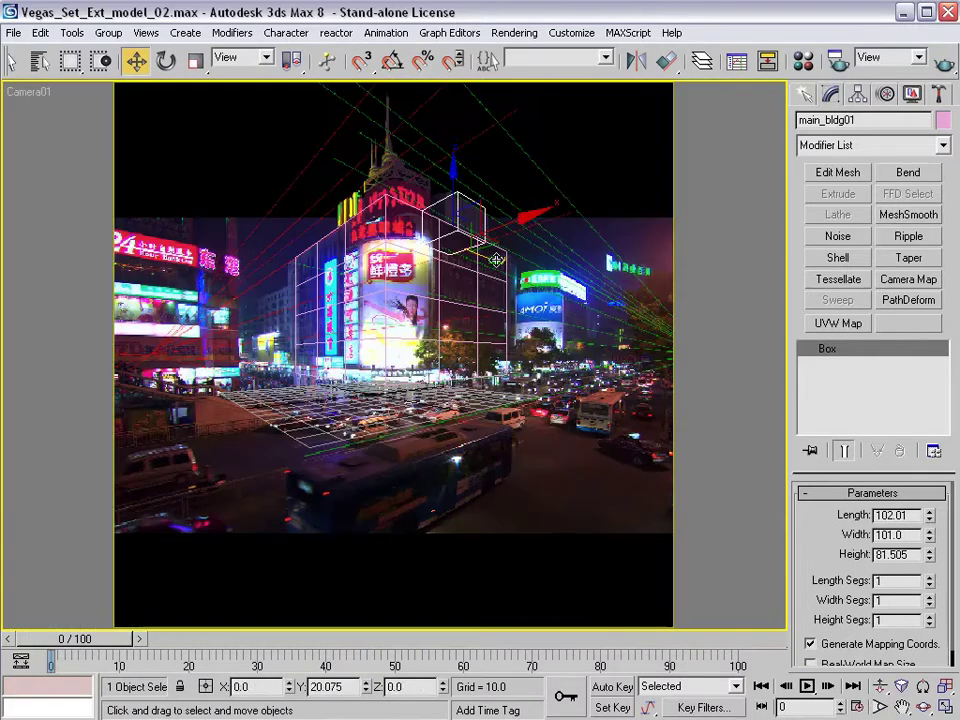
- Rescale and reposition main_bldg01 on the main building's roof to match the plate, and set its height to 68.7
{"action": "key", "text": "r"}
{"action": "key", "text": "r"}
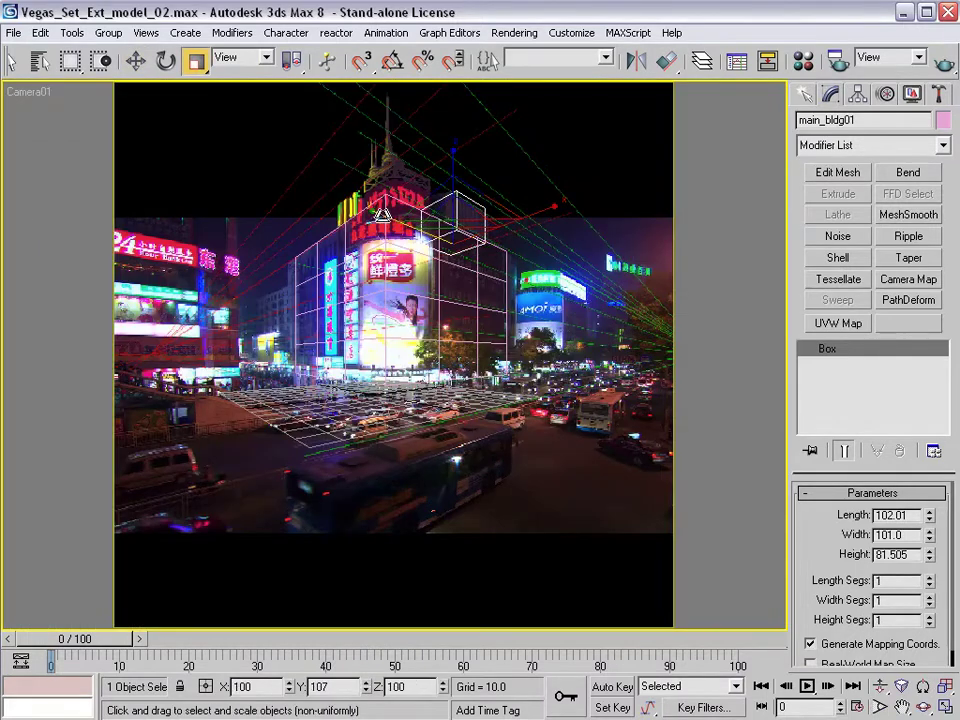
{"action": "left_click_drag", "start_coordinate": [383, 215], "coordinate": [381, 218]}
{"action": "key", "text": "w"}
{"action": "left_click_drag", "start_coordinate": [496, 262], "coordinate": [490, 259]}
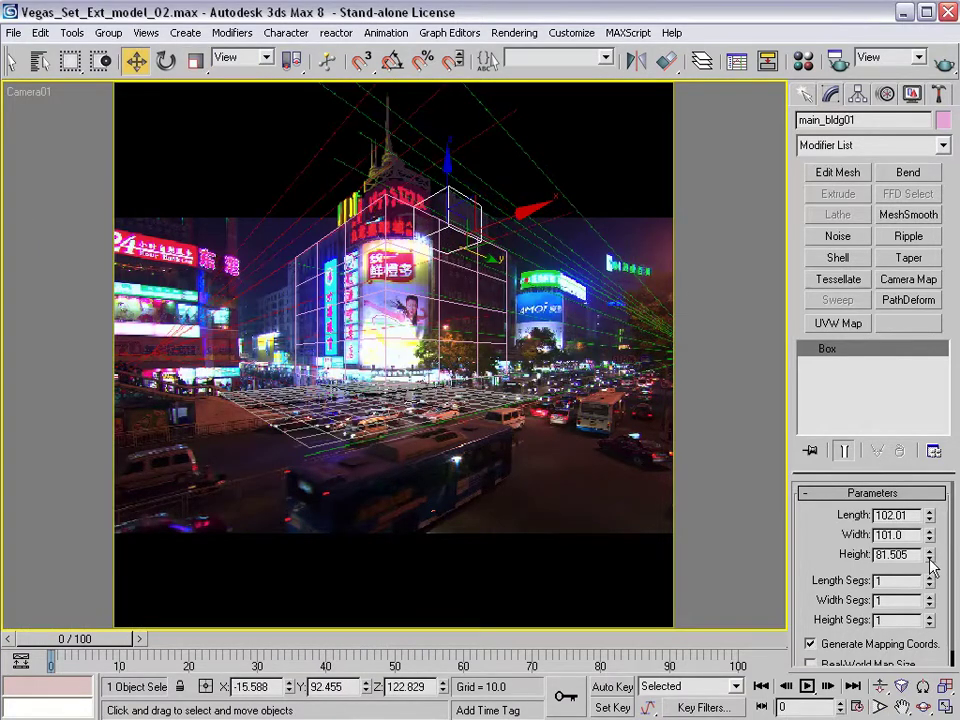
{"action": "left_click_drag", "start_coordinate": [930, 556], "coordinate": [918, 572]}
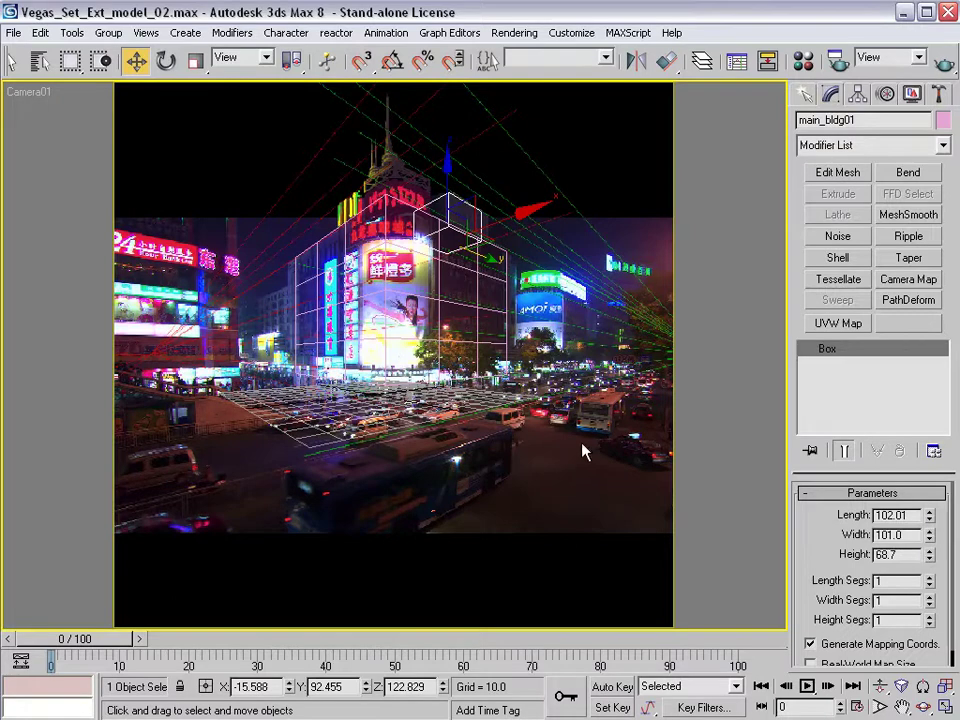
- Draw a cylinder in the Top view at the main building's front corner to stand in for its rounded facade
{"action": "key", "text": "alt+w"}
{"action": "middle_click_drag", "start_coordinate": [233, 403], "coordinate": [242, 394]}
{"action": "key", "text": "t"}
{"action": "key", "text": "z"}
{"action": "key", "text": "alt+w"}
{"action": "middle_click_drag", "start_coordinate": [345, 408], "coordinate": [429, 367], "text": "ctrl+alt"}
{"action": "key", "text": "q"}
{"action": "left_click", "coordinate": [655, 313]}
{"action": "key", "text": "F1"}
{"action": "left_click", "coordinate": [837, 258]}
{"action": "left_click_drag", "start_coordinate": [486, 501], "coordinate": [536, 454]}
{"action": "left_click", "coordinate": [585, 349]}
- Move the cylinder closer to the main building's front corner and set its height to about 117.4
{"action": "key", "text": "alt+w"}
{"action": "key", "text": "w"}
{"action": "mouse_move", "coordinate": [255, 427]}
{"action": "left_mouse_down"}
{"action": "mouse_move", "coordinate": [253, 394]}
{"action": "mouse_move", "coordinate": [268, 420]}
{"action": "left_mouse_up"}
{"action": "key", "text": "alt+w"}
{"action": "left_click", "coordinate": [830, 93]}
{"action": "left_click_drag", "start_coordinate": [940, 540], "coordinate": [729, 418]}
- Align the cylinder with the building's front corner at about X -16.5, Y 29.7 and set its height to 137.299
{"action": "key", "text": "alt+w"}
{"action": "middle_click_drag", "start_coordinate": [302, 489], "coordinate": [285, 444], "text": "ctrl+alt"}
{"action": "middle_click_drag", "start_coordinate": [285, 444], "coordinate": [152, 390]}
{"action": "left_click_drag", "start_coordinate": [134, 379], "coordinate": [136, 302]}
{"action": "left_click_drag", "start_coordinate": [208, 356], "coordinate": [138, 355]}
{"action": "middle_click_drag", "start_coordinate": [138, 355], "coordinate": [284, 470]}
{"action": "right_click", "coordinate": [585, 522]}
{"action": "key", "text": "alt+w"}
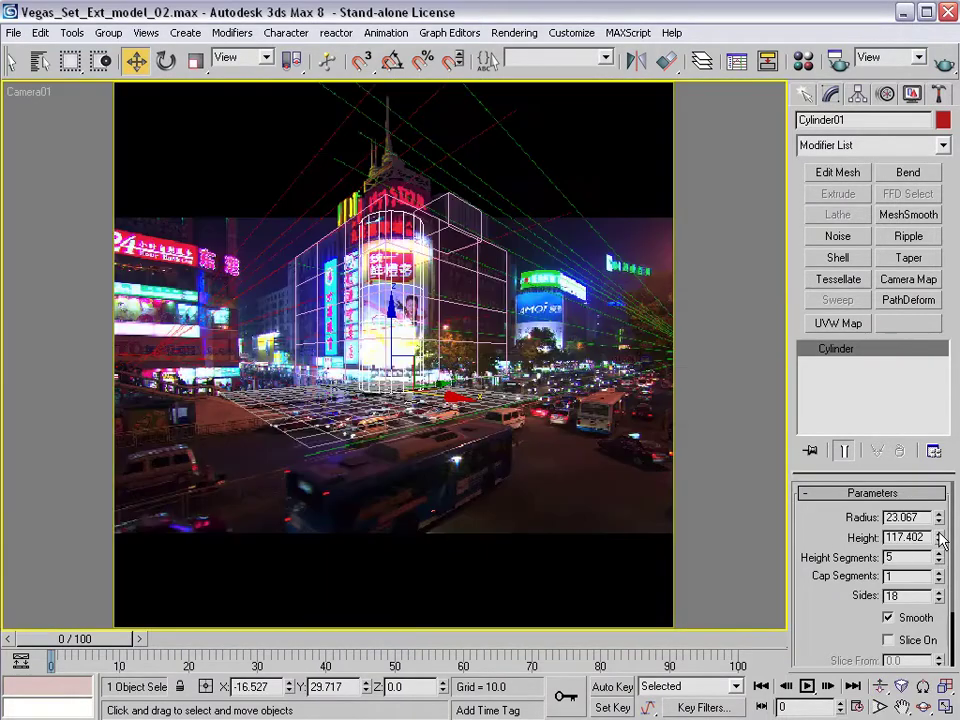
{"action": "left_click_drag", "start_coordinate": [940, 540], "coordinate": [935, 532]}
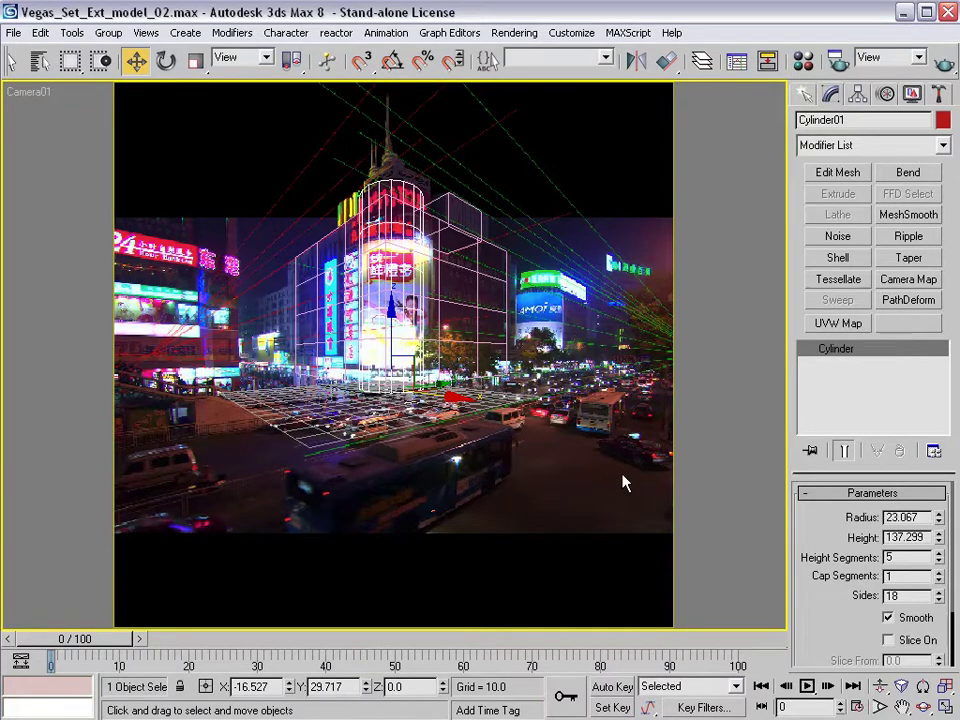
- Copy the small roof box main_bldg01 as main_bldg02 to the roof's front edge beside the cylinder
{"action": "right_click", "coordinate": [485, 458]}
{"action": "key", "text": "alt+w"}
{"action": "right_click", "coordinate": [318, 423]}
{"action": "left_click", "coordinate": [274, 357]}
{"action": "mouse_move", "coordinate": [268, 358]}
{"action": "middle_mouse_down", "text": "ctrl+alt"}
{"action": "mouse_move", "coordinate": [242, 402]}
{"action": "mouse_move", "coordinate": [313, 387]}
{"action": "middle_mouse_up", "text": "ctrl+alt"}
{"action": "left_click_drag", "start_coordinate": [325, 330], "coordinate": [252, 435], "text": "shift"}
{"action": "key", "text": "Return"}
- Scale main_bldg02 down to a small box and shift it along the roof's front edge to about X -46, using the Photoshop plate as reference
{"action": "key", "text": "r"}
{"action": "left_click_drag", "start_coordinate": [218, 372], "coordinate": [212, 472]}
{"action": "key", "text": "w"}
{"action": "scroll", "coordinate": [205, 410], "scroll_direction": "up", "scroll_amount": 4}
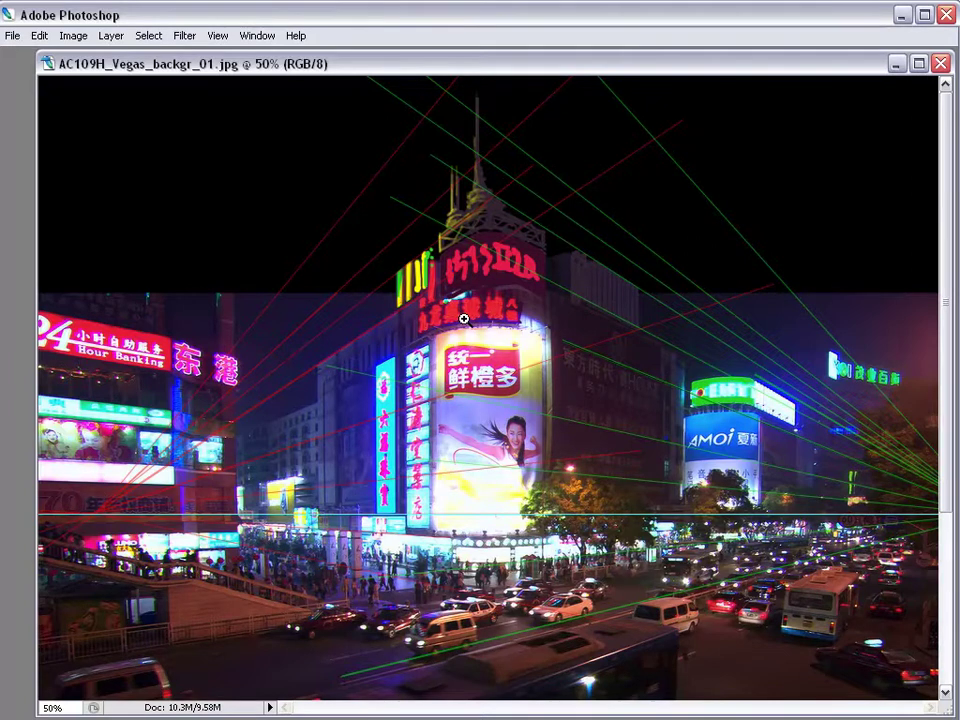
{"action": "left_click_drag", "start_coordinate": [603, 307], "coordinate": [615, 343]}
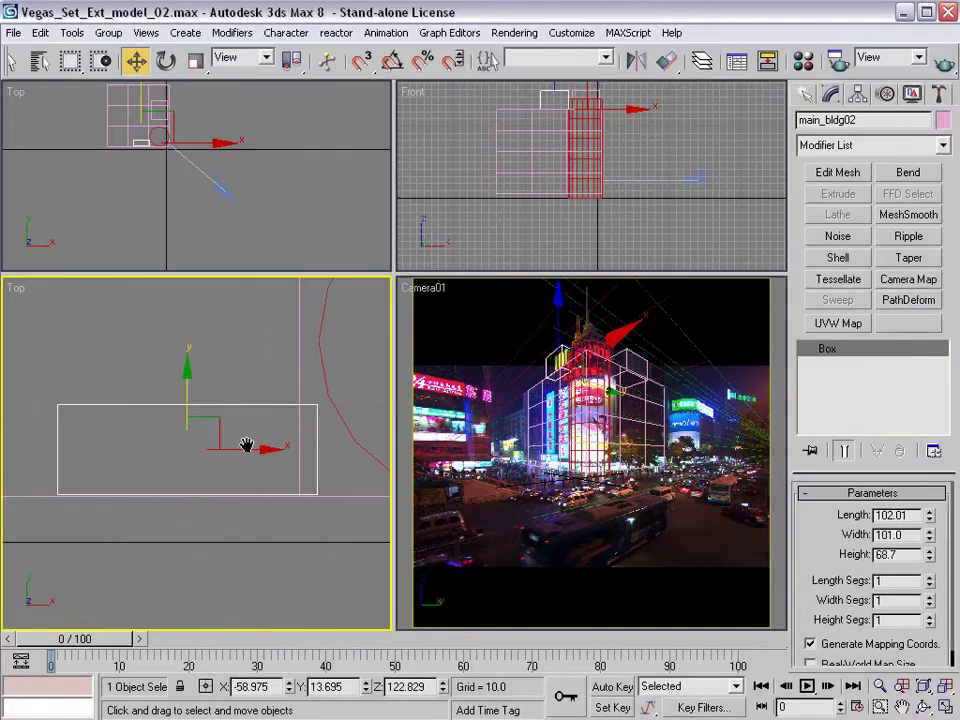
{"action": "key", "text": "r"}
{"action": "left_click_drag", "start_coordinate": [270, 450], "coordinate": [229, 456]}
{"action": "key", "text": "w"}
{"action": "key", "text": "r"}
{"action": "key", "text": "w"}
- Check main_bldg02's placement in the Front and Top views, scale it vertically to about 93% in the camera view, and deselect it
{"action": "key", "text": "f"}
{"action": "key", "text": "z"}
{"action": "middle_click_drag", "start_coordinate": [221, 426], "coordinate": [197, 465], "text": "ctrl+alt"}
{"action": "key", "text": "t"}
{"action": "key", "text": "z"}
{"action": "scroll", "coordinate": [205, 480], "scroll_direction": "down", "scroll_amount": 3}
{"action": "right_click", "coordinate": [460, 447]}
{"action": "key", "text": "alt+w"}
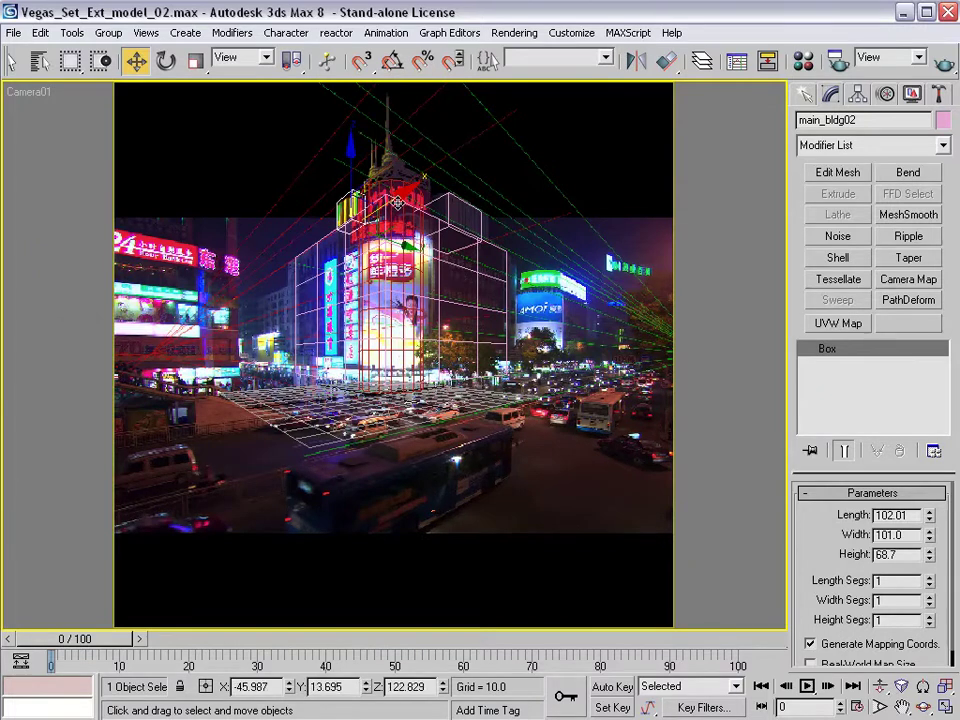
{"action": "key", "text": "r"}
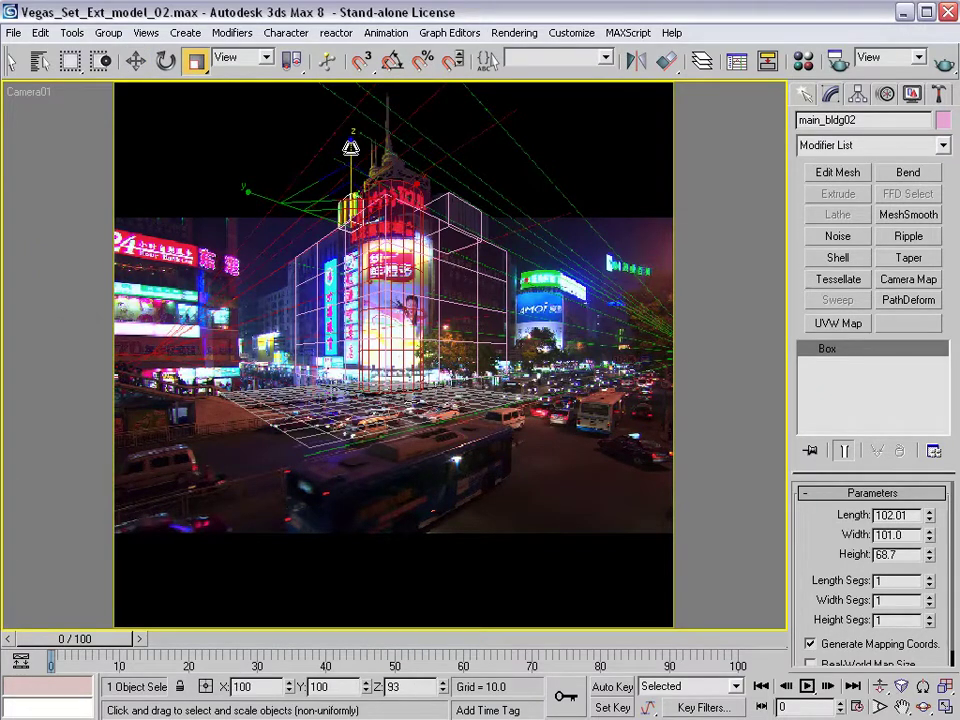
{"action": "left_click", "coordinate": [602, 177]}
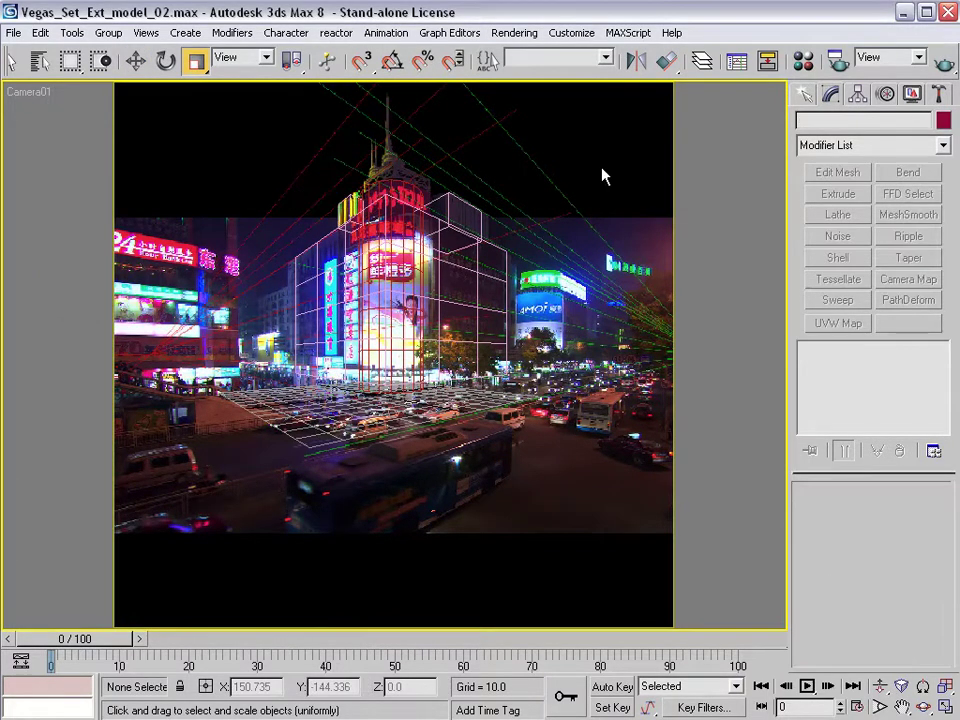
- Copy the roof box main_bldg01 as main_bldg03 over the corner cylinder in the Top view
{"action": "key", "text": "alt+w"}
{"action": "key", "text": "alt+z"}
{"action": "left_click_drag", "start_coordinate": [276, 433], "coordinate": [281, 461]}
{"action": "middle_click_drag", "start_coordinate": [281, 461], "coordinate": [202, 493]}
{"action": "key", "text": "q"}
{"action": "left_click", "coordinate": [226, 335]}
{"action": "middle_click_drag", "start_coordinate": [223, 330], "coordinate": [223, 338]}
{"action": "key", "text": "w"}
{"action": "left_click_drag", "start_coordinate": [197, 311], "coordinate": [199, 458], "text": "shift"}
{"action": "left_click", "coordinate": [322, 343]}
- Move and scale main_bldg03 in the Top view so its outline fits around the cylinder
{"action": "key", "text": "alt+w"}
{"action": "key", "text": "z"}
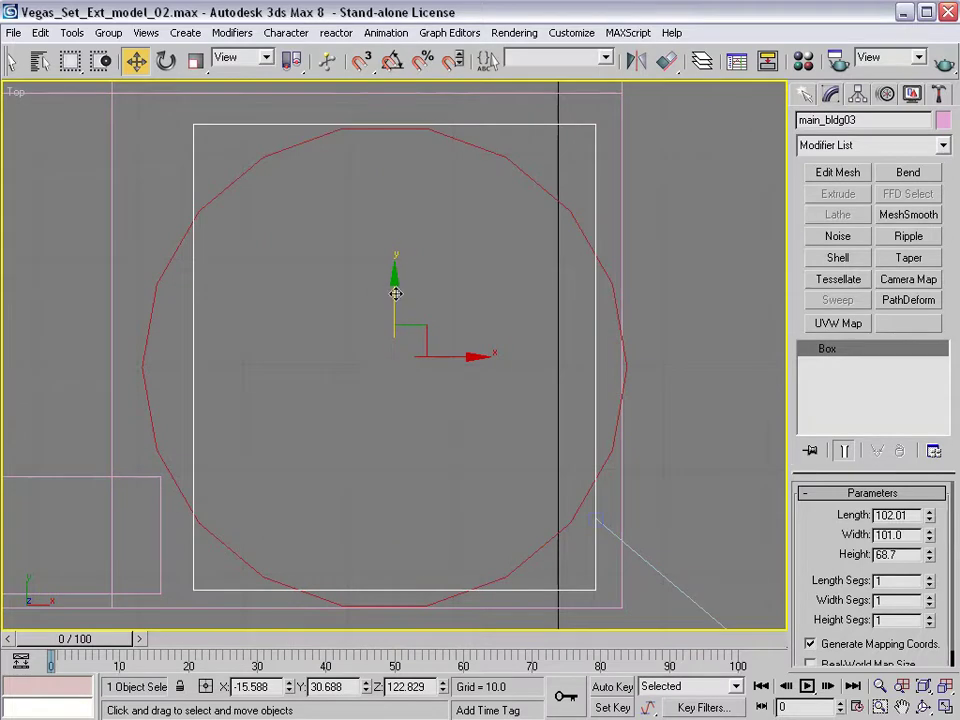
{"action": "mouse_move", "coordinate": [395, 294]}
{"action": "left_mouse_down"}
{"action": "mouse_move", "coordinate": [395, 308]}
{"action": "mouse_move", "coordinate": [396, 279]}
{"action": "mouse_move", "coordinate": [397, 288]}
{"action": "left_mouse_up"}
{"action": "key", "text": "r"}
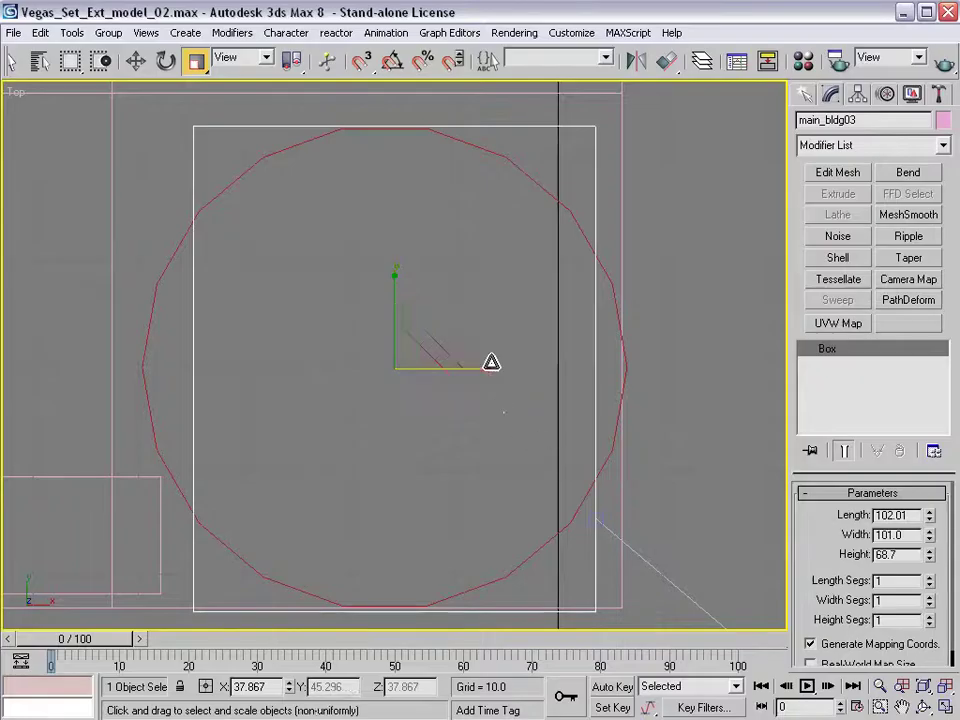
{"action": "left_click_drag", "start_coordinate": [489, 361], "coordinate": [466, 368]}
- Raise main_bldg03 above the cylinder to about Z 139.9 in the Front view and set its height to 24.045
{"action": "key", "text": "w"}
{"action": "key", "text": "f"}
{"action": "scroll", "coordinate": [433, 356], "scroll_direction": "down", "scroll_amount": 6}
{"action": "left_click_drag", "start_coordinate": [394, 385], "coordinate": [398, 290]}
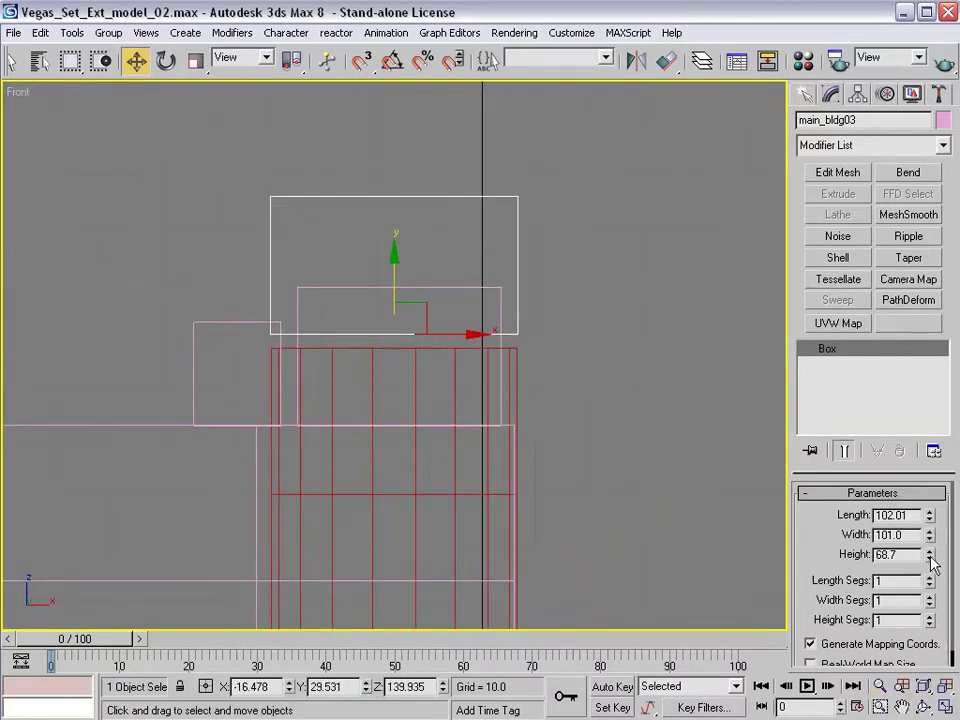
{"action": "left_click_drag", "start_coordinate": [930, 558], "coordinate": [930, 619]}
{"action": "right_click", "coordinate": [643, 470]}
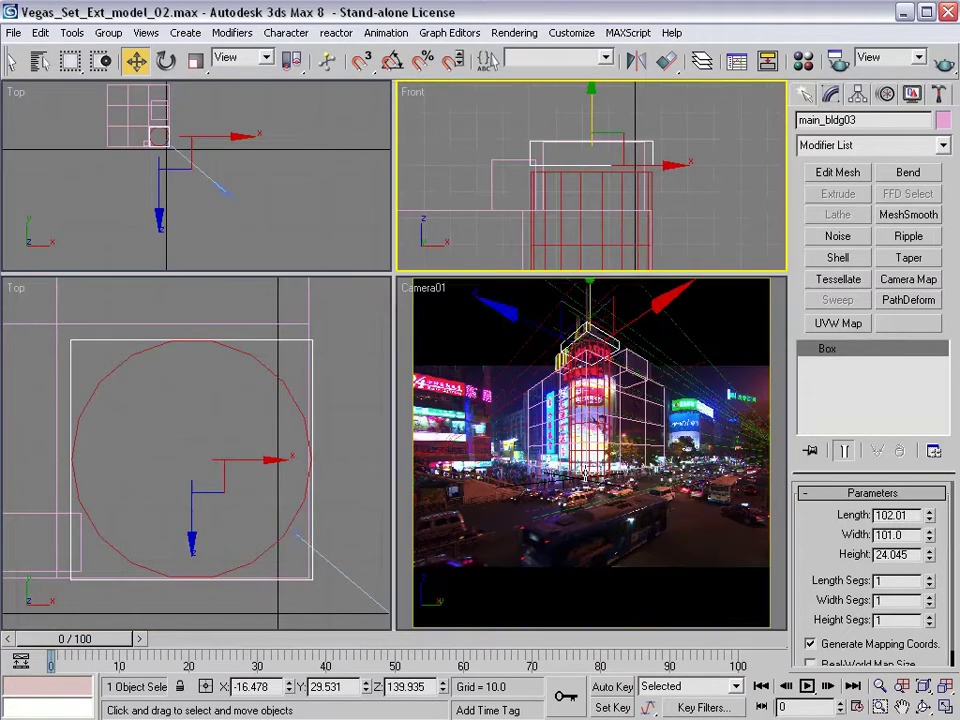
- Lower main_bldg03 to about Z 135 in the camera view and set its height to 14.551
{"action": "right_click", "coordinate": [585, 475]}
{"action": "key", "text": "alt+w"}
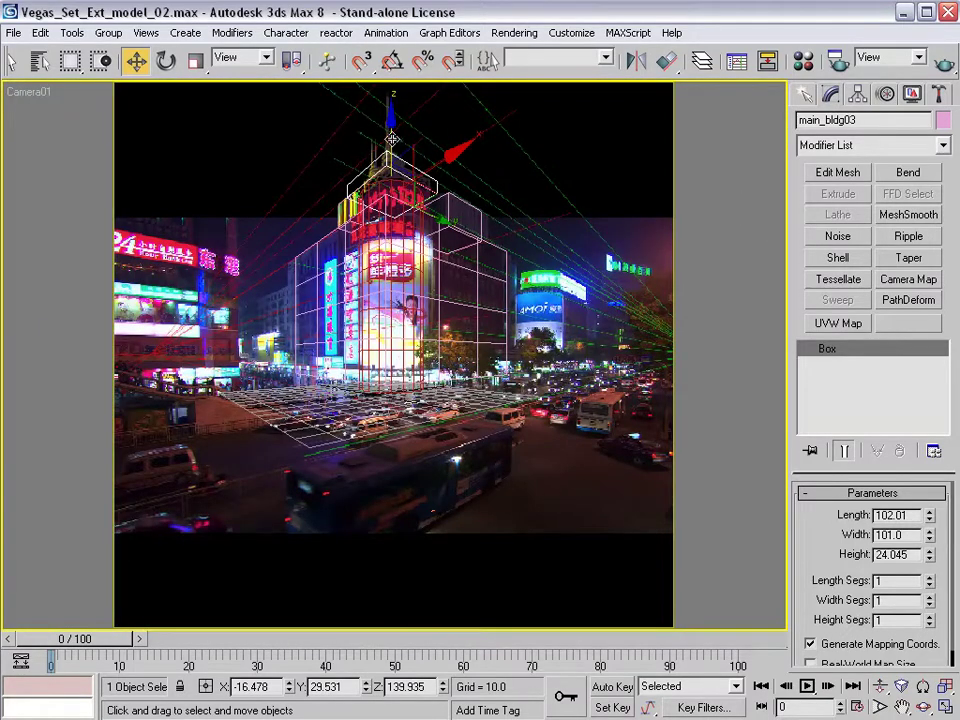
{"action": "left_click_drag", "start_coordinate": [391, 137], "coordinate": [391, 145]}
{"action": "left_click_drag", "start_coordinate": [934, 556], "coordinate": [928, 592]}
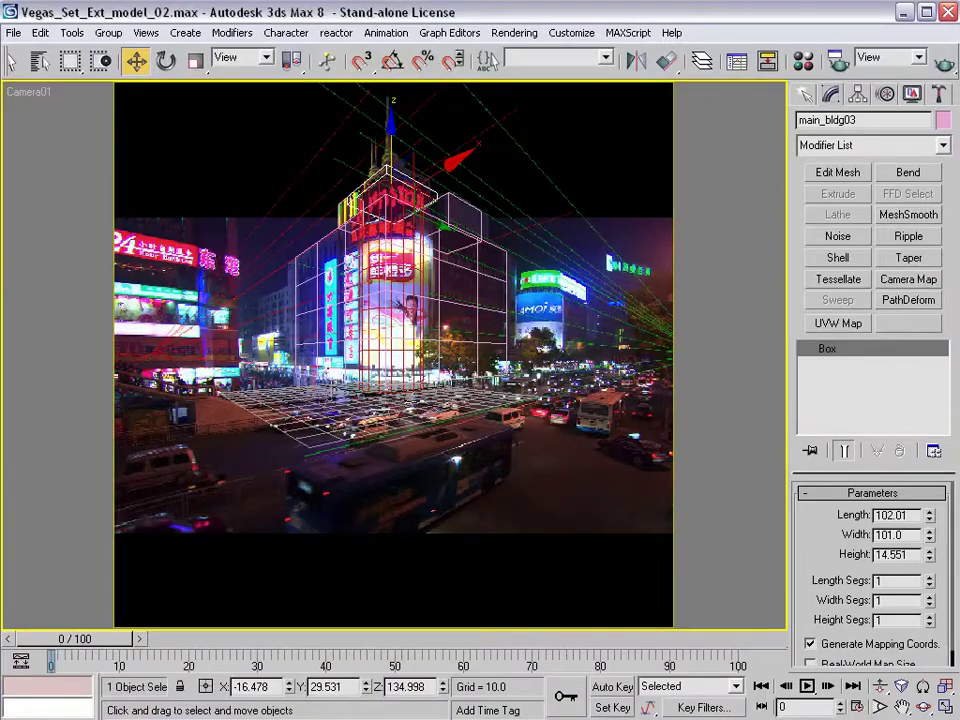
- Apply Edit Mesh to main_bldg03 and enter its Vertex level in the Top view
{"action": "right_click", "coordinate": [521, 463]}
{"action": "key", "text": "alt+w"}
{"action": "right_click", "coordinate": [304, 437]}
{"action": "key", "text": "alt+w"}
{"action": "key", "text": "alt+z"}
{"action": "left_click_drag", "start_coordinate": [423, 424], "coordinate": [591, 465]}
{"action": "left_click", "coordinate": [841, 175]}
{"action": "left_click", "coordinate": [818, 519]}
- Pull main_bldg03's left and rear vertices inward to shrink it toward the front corner, exit vertex editing, and deselect it
{"action": "left_click_drag", "start_coordinate": [262, 168], "coordinate": [218, 556]}
{"action": "left_click_drag", "start_coordinate": [298, 377], "coordinate": [449, 369]}
{"action": "left_click_drag", "start_coordinate": [608, 180], "coordinate": [311, 279]}
{"action": "left_click_drag", "start_coordinate": [472, 166], "coordinate": [475, 310]}
{"action": "left_click", "coordinate": [822, 522]}
{"action": "right_click", "coordinate": [722, 518]}
{"action": "key", "text": "alt+w"}
{"action": "right_click", "coordinate": [593, 540]}
{"action": "key", "text": "alt+w"}
{"action": "left_click", "coordinate": [538, 403]}
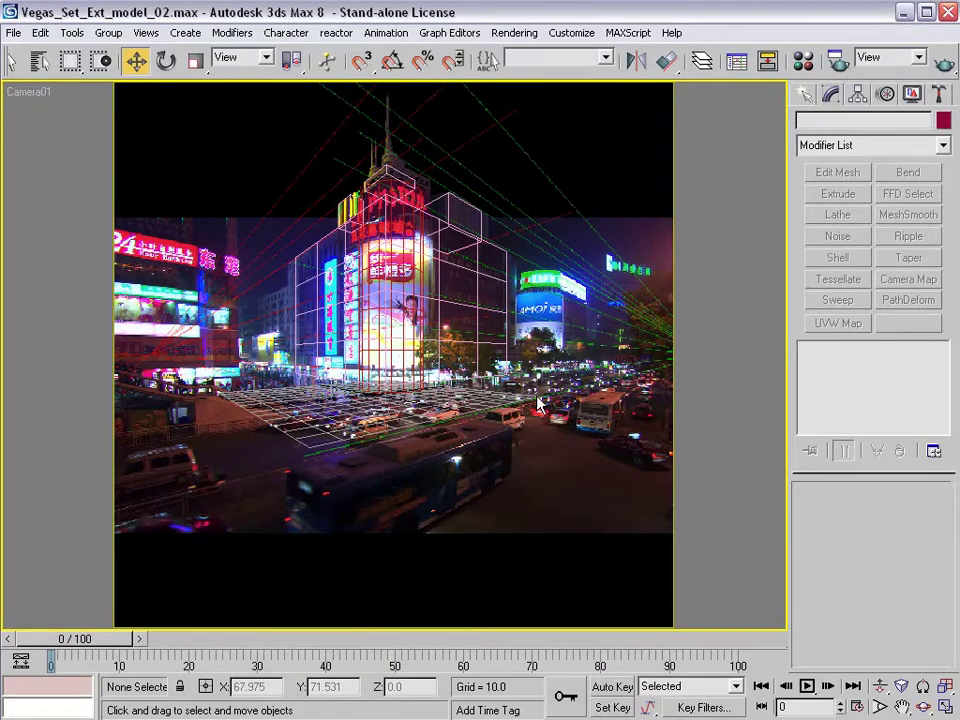
- Copy the corner cylinder as Cylinder02 directly above the building and give the copy a single height segment
{"action": "key", "text": "alt+w"}
{"action": "middle_click_drag", "start_coordinate": [326, 408], "coordinate": [333, 403]}
{"action": "left_click", "coordinate": [251, 401]}
{"action": "key", "text": "f"}
{"action": "scroll", "coordinate": [257, 432], "scroll_direction": "down", "scroll_amount": 3}
{"action": "left_click_drag", "start_coordinate": [217, 490], "coordinate": [218, 338], "text": "shift"}
{"action": "left_click", "coordinate": [419, 446]}
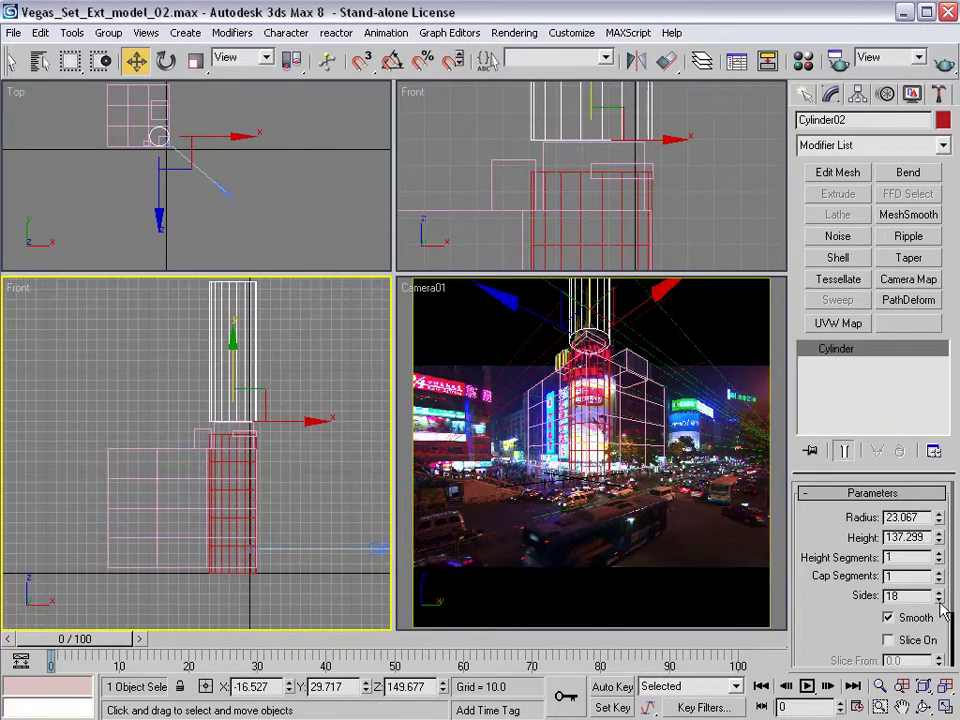
- Set Cylinder02 to 15 sides and radius 4.383, and move it over main_bldg03 to about X -0.8, Y 20.6
{"action": "left_click_drag", "start_coordinate": [941, 607], "coordinate": [938, 605]}
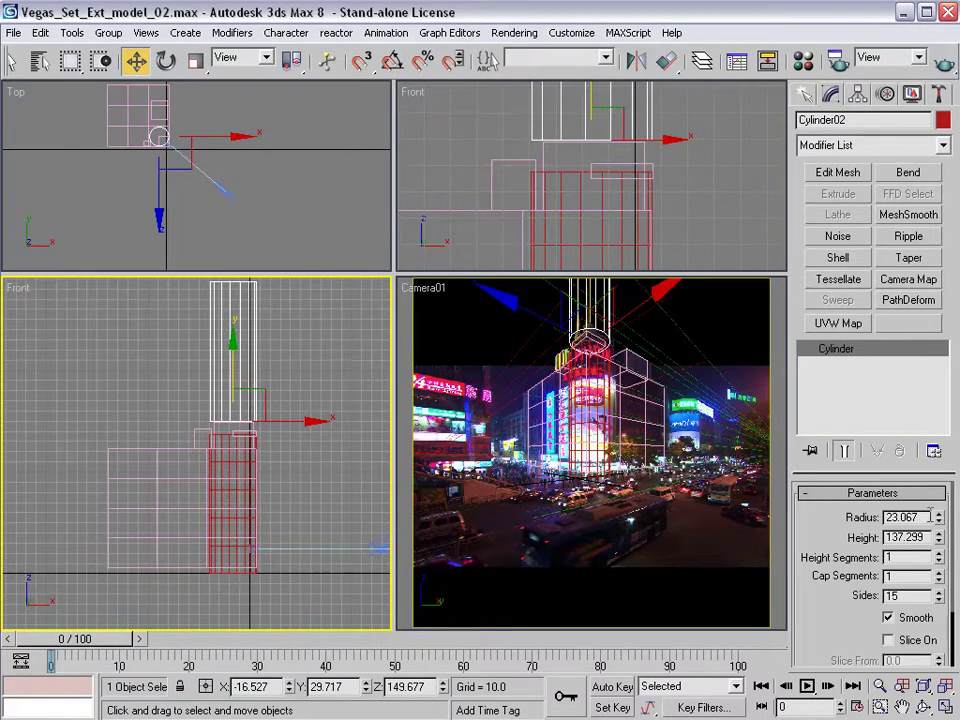
{"action": "left_click_drag", "start_coordinate": [939, 520], "coordinate": [939, 598]}
{"action": "middle_click_drag", "start_coordinate": [256, 490], "coordinate": [270, 494]}
{"action": "key", "text": "t"}
{"action": "key", "text": "z"}
{"action": "key", "text": "alt+w"}
{"action": "scroll", "coordinate": [465, 390], "scroll_direction": "down", "scroll_amount": 8}
{"action": "middle_click_drag", "start_coordinate": [451, 374], "coordinate": [397, 378]}
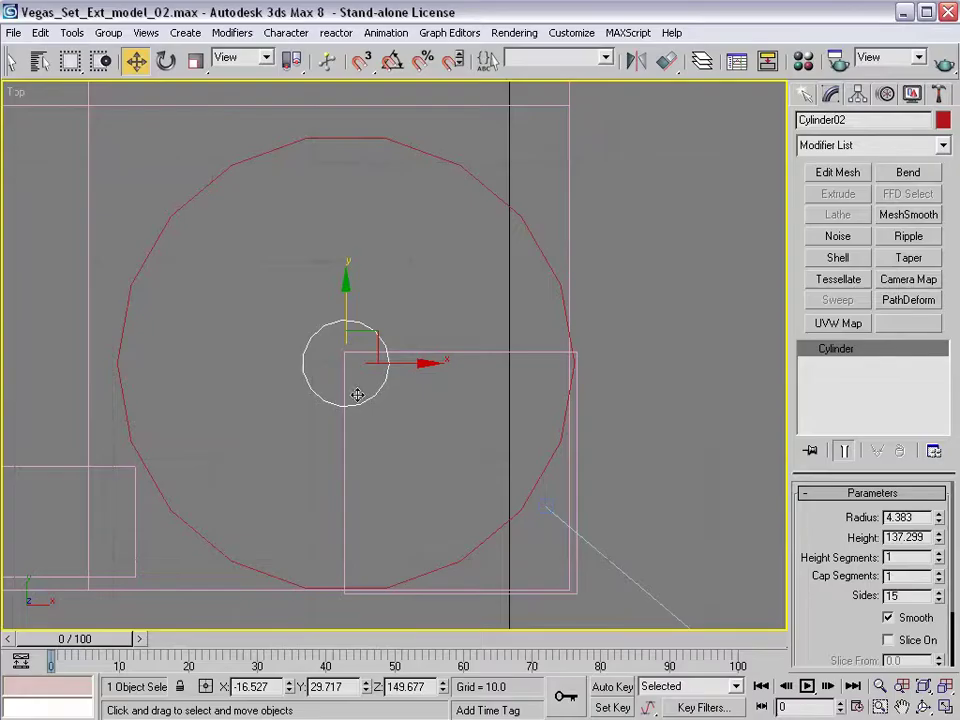
{"action": "middle_click_drag", "start_coordinate": [354, 392], "coordinate": [354, 377]}
{"action": "left_click_drag", "start_coordinate": [365, 350], "coordinate": [520, 437]}
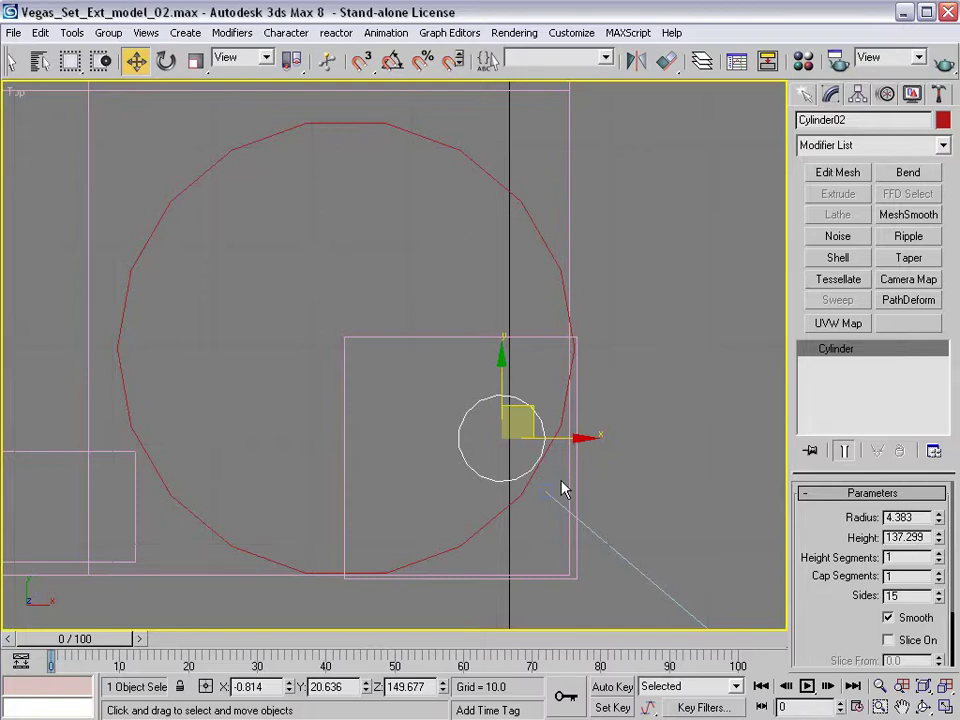
- In the Front view, resize the rooftop Cylinder02 into a thin mast of about radius 0.55 and height 50.8
{"action": "middle_click_drag", "start_coordinate": [561, 489], "coordinate": [566, 436]}
{"action": "key", "text": "alt+w"}
{"action": "middle_click", "coordinate": [332, 479]}
{"action": "key", "text": "alt+w"}
{"action": "middle_click_drag", "start_coordinate": [335, 486], "coordinate": [377, 511], "text": "ctrl+alt"}
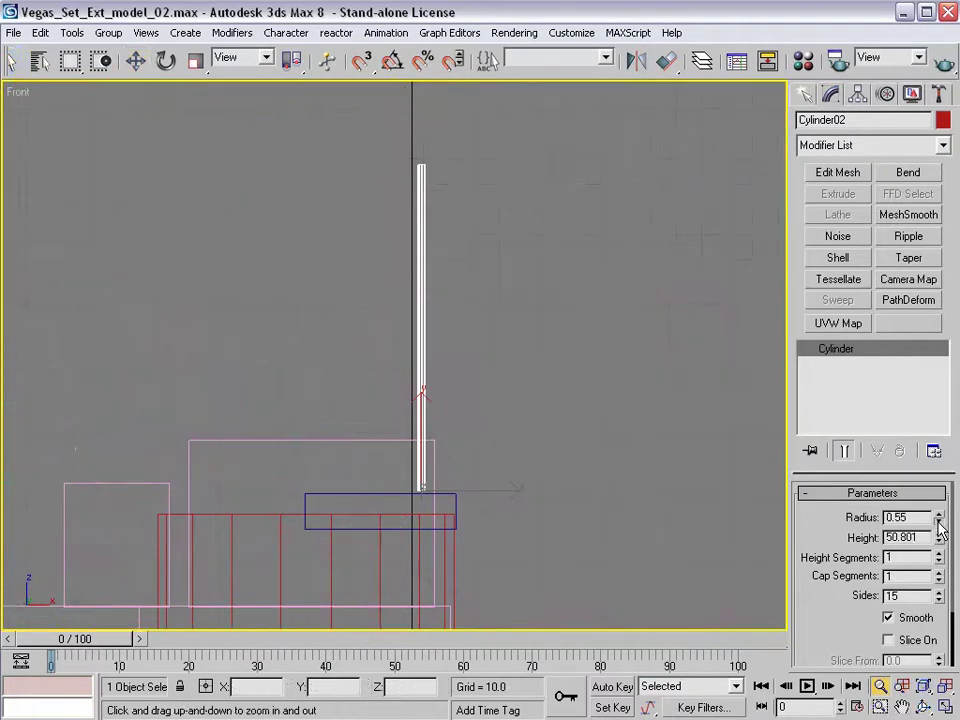
{"action": "left_click_drag", "start_coordinate": [936, 519], "coordinate": [934, 523]}
- Move the thin mast in plan toward the front of the roof box and check its position in the camera view
{"action": "key", "text": "alt+w"}
{"action": "right_click", "coordinate": [488, 473]}
{"action": "key", "text": "alt+w"}
{"action": "key", "text": "alt+w"}
{"action": "middle_click", "coordinate": [289, 439]}
{"action": "key", "text": "t"}
{"action": "key", "text": "z"}
{"action": "middle_click_drag", "start_coordinate": [259, 435], "coordinate": [257, 462], "text": "ctrl+alt"}
{"action": "key", "text": "w"}
{"action": "left_click_drag", "start_coordinate": [222, 411], "coordinate": [226, 529]}
{"action": "right_click", "coordinate": [546, 438]}
{"action": "key", "text": "alt+w"}
{"action": "right_click", "coordinate": [138, 67]}
{"action": "left_click_drag", "start_coordinate": [717, 135], "coordinate": [719, 138]}
{"action": "left_click", "coordinate": [729, 65]}
{"action": "key", "text": "alt+w"}
- Copy the mast cylinder slightly downward in the Front view
{"action": "right_click", "coordinate": [273, 471]}
{"action": "key", "text": "f"}
{"action": "key", "text": "alt+w"}
{"action": "key", "text": "alt+z"}
{"action": "key", "text": "t"}
{"action": "key", "text": "z"}
{"action": "key", "text": "f"}
{"action": "key", "text": "z"}
{"action": "key", "text": "w"}
{"action": "left_click_drag", "start_coordinate": [394, 469], "coordinate": [394, 479], "text": "shift"}
{"action": "key", "text": "Return"}
- Adjust the copied cylinder's radius and height into a short, wide base around the mast's foot
{"action": "left_click_drag", "start_coordinate": [939, 519], "coordinate": [928, 614]}
{"action": "right_click", "coordinate": [567, 489]}
{"action": "key", "text": "alt+w"}
{"action": "right_click", "coordinate": [525, 514]}
{"action": "key", "text": "alt+w"}
{"action": "mouse_move", "coordinate": [940, 541]}
{"action": "left_mouse_down"}
{"action": "mouse_move", "coordinate": [940, 575]}
{"action": "mouse_move", "coordinate": [940, 538]}
{"action": "left_mouse_up"}
{"action": "key", "text": "alt+w"}
- Group the mast with its base cylinder and copy the group sideways in the Top view to about X -7.2
{"action": "left_click", "coordinate": [248, 449]}
{"action": "left_click_drag", "start_coordinate": [219, 452], "coordinate": [173, 506]}
{"action": "key", "text": "ctrl+g"}
{"action": "middle_click_drag", "start_coordinate": [264, 207], "coordinate": [287, 212]}
{"action": "left_click_drag", "start_coordinate": [293, 189], "coordinate": [191, 193], "text": "shift"}
{"action": "left_click", "coordinate": [418, 444]}
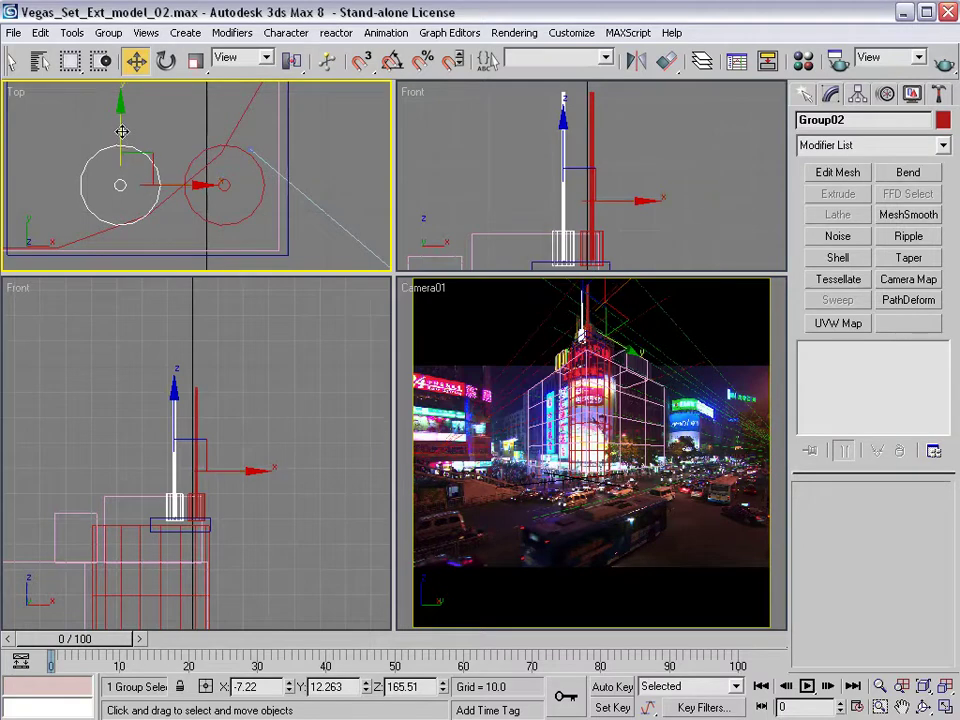
- Scale down the copied mast group and reposition it near the roof box's front edge to match the camera view
{"action": "left_click_drag", "start_coordinate": [122, 122], "coordinate": [122, 155]}
{"action": "key", "text": "r"}
{"action": "middle_click_drag", "start_coordinate": [184, 462], "coordinate": [208, 458]}
{"action": "left_click_drag", "start_coordinate": [208, 458], "coordinate": [197, 498]}
{"action": "key", "text": "w"}
{"action": "left_click_drag", "start_coordinate": [197, 415], "coordinate": [199, 429]}
{"action": "right_click", "coordinate": [499, 477]}
{"action": "key", "text": "alt+w"}
{"action": "left_click_drag", "start_coordinate": [428, 122], "coordinate": [420, 122]}
{"action": "right_click", "coordinate": [448, 168]}
{"action": "key", "text": "alt+w"}
- Open the smaller mast group and copy its thin mast toward the back, inside the same base cylinder
{"action": "middle_click_drag", "start_coordinate": [171, 221], "coordinate": [276, 231]}
{"action": "key", "text": "alt+w"}
{"action": "key", "text": "z"}
{"action": "key", "text": "alt+o"}
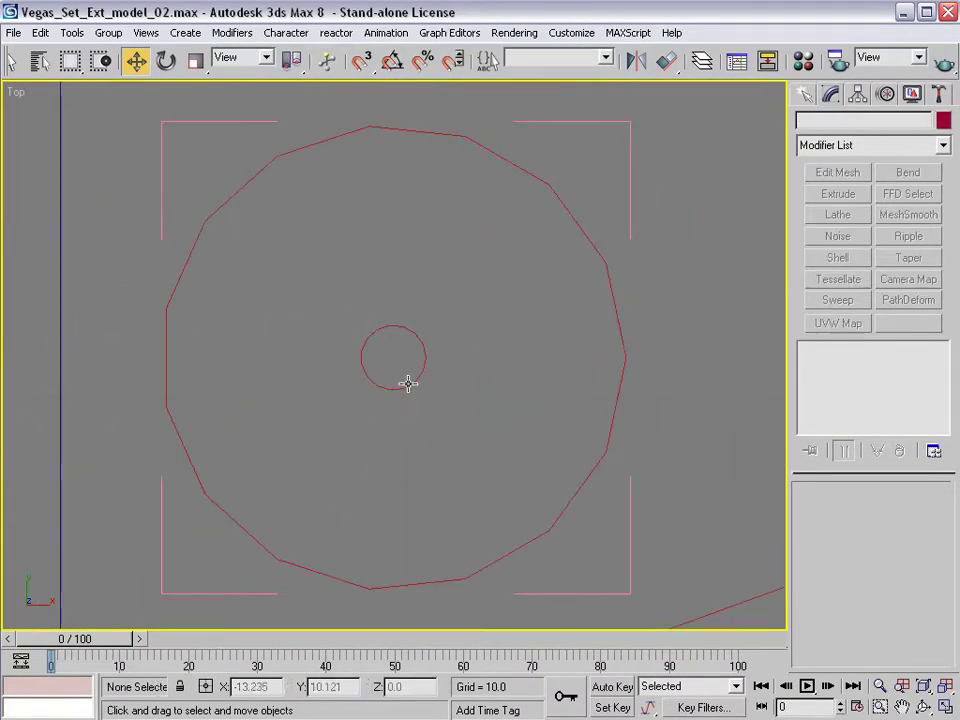
{"action": "left_click", "coordinate": [407, 390]}
{"action": "mouse_move", "coordinate": [403, 306]}
{"action": "left_mouse_down", "text": "shift"}
{"action": "mouse_move", "coordinate": [396, 422]}
{"action": "mouse_move", "coordinate": [400, 185]}
{"action": "left_mouse_up", "text": "shift"}
{"action": "left_click", "coordinate": [420, 447]}
- Maximize the Camera01 view and save the scene
{"action": "key", "text": "alt+w"}
{"action": "left_click", "coordinate": [523, 450]}
{"action": "key", "text": "alt+w"}
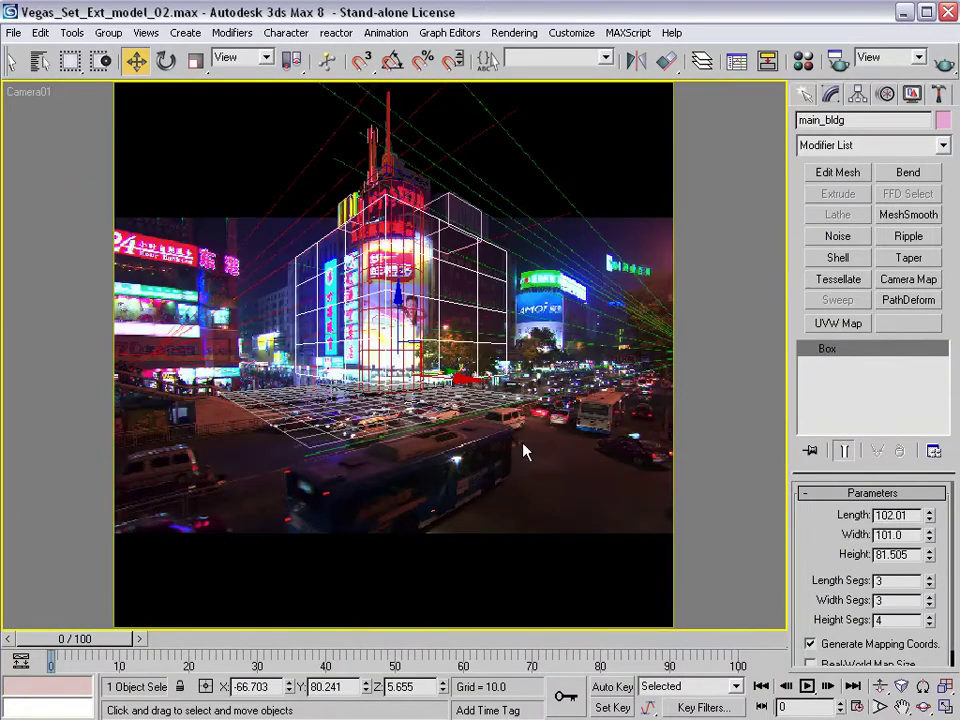
{"action": "left_click", "coordinate": [15, 36]}
{"action": "left_click", "coordinate": [56, 124]}
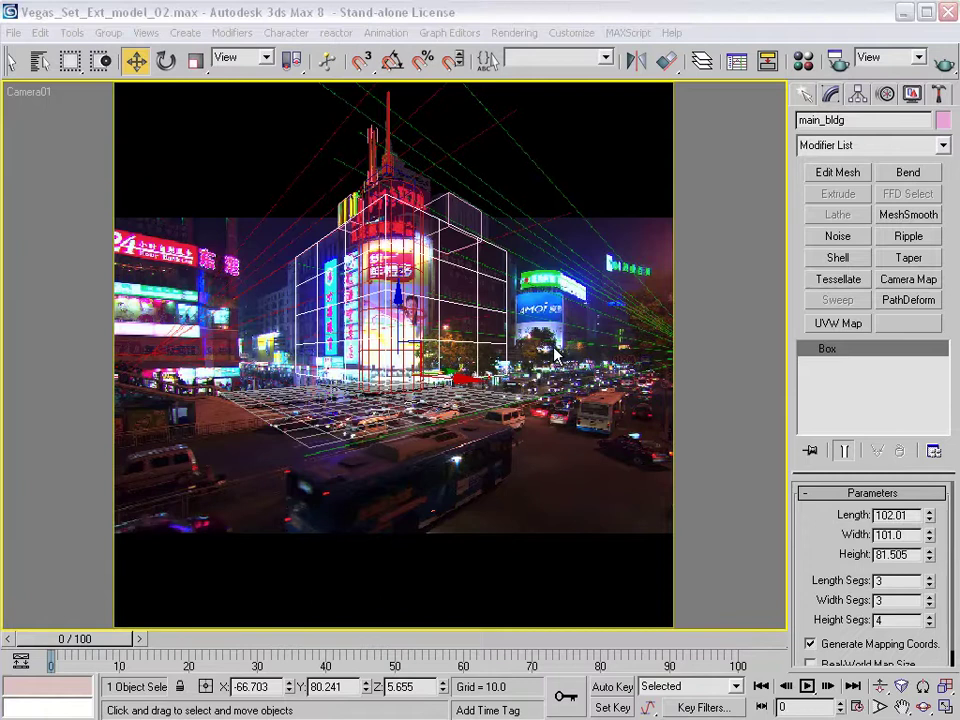
- Set up the first material as a red Wire material named wireframe with self-illumination 100
{"action": "left_click", "coordinate": [803, 62]}
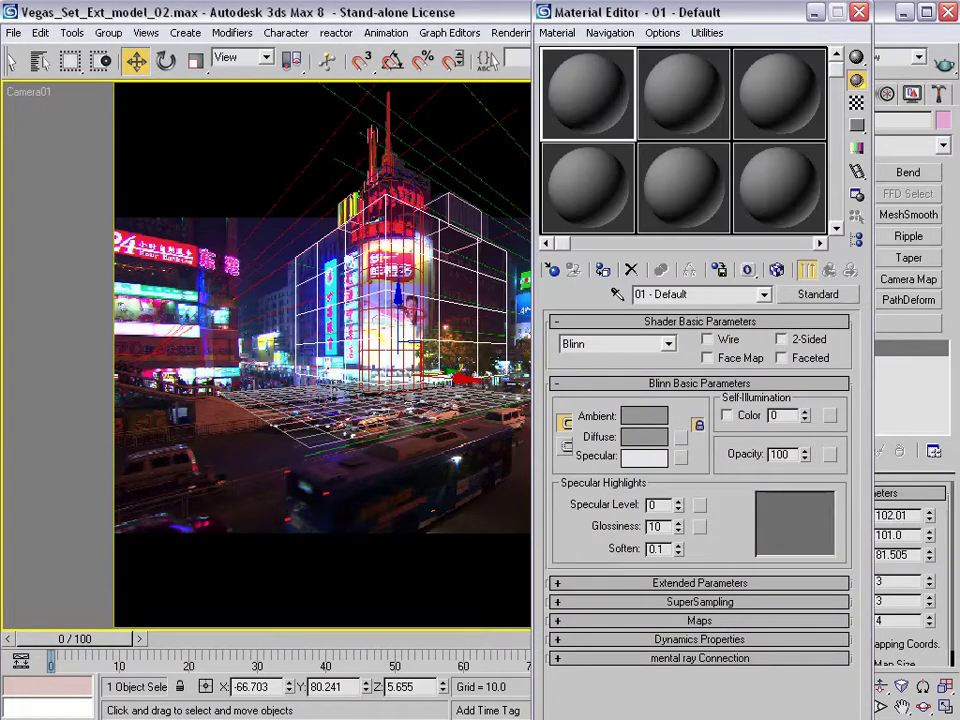
{"action": "left_click", "coordinate": [697, 294]}
{"action": "type", "text": "wireframe"}
{"action": "left_click", "coordinate": [630, 414]}
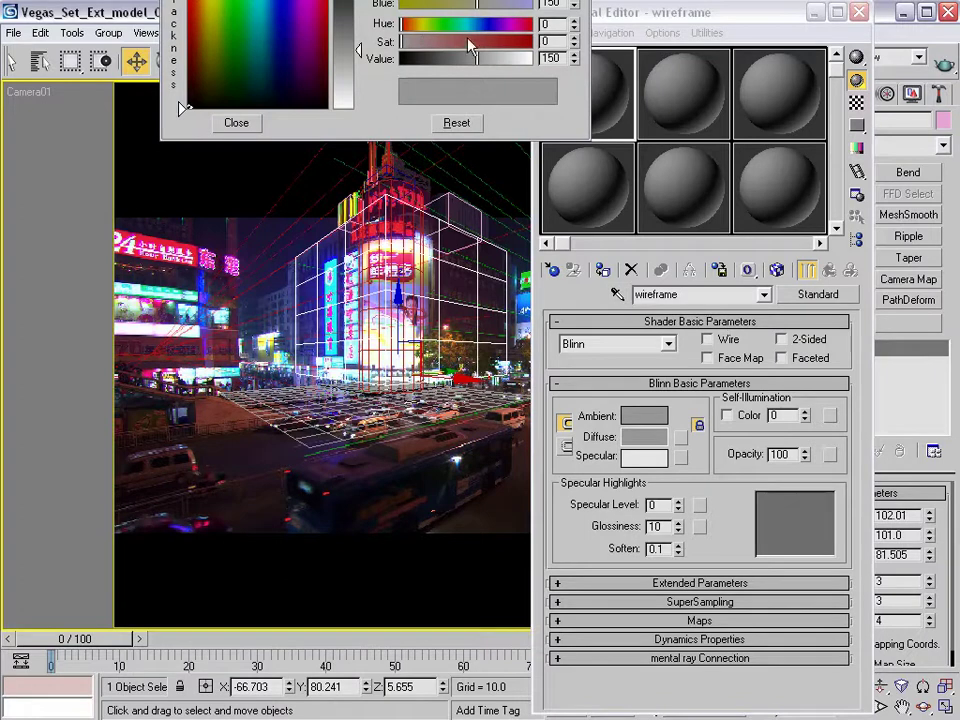
{"action": "left_click_drag", "start_coordinate": [475, 47], "coordinate": [530, 41]}
{"action": "left_click_drag", "start_coordinate": [477, 58], "coordinate": [530, 58]}
{"action": "left_click", "coordinate": [236, 122]}
{"action": "left_click_drag", "start_coordinate": [804, 414], "coordinate": [786, 160]}
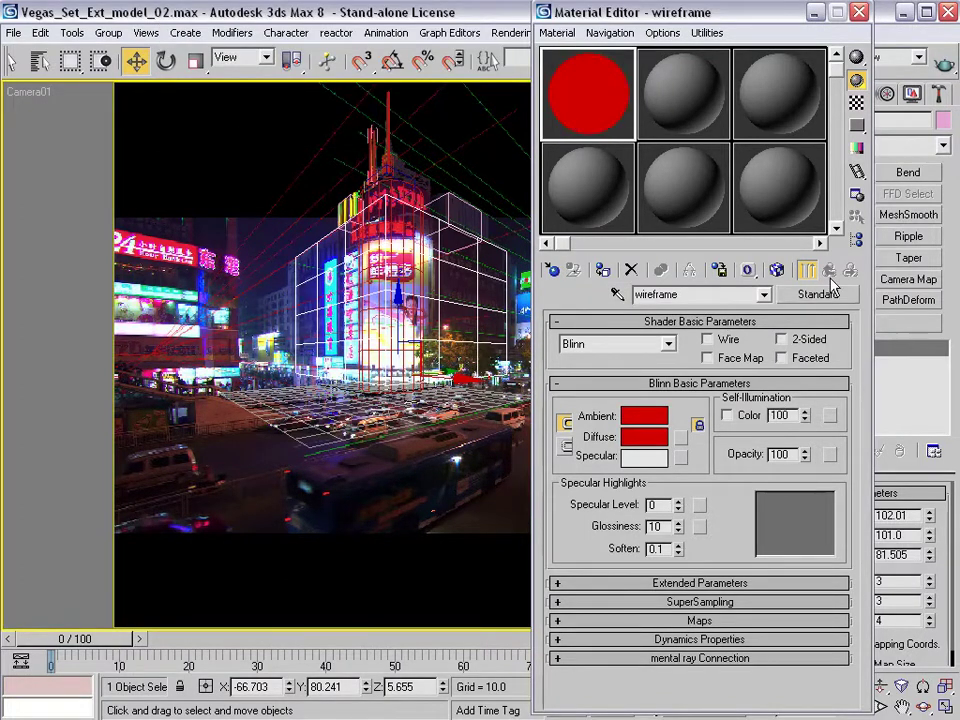
{"action": "left_click", "coordinate": [708, 340]}
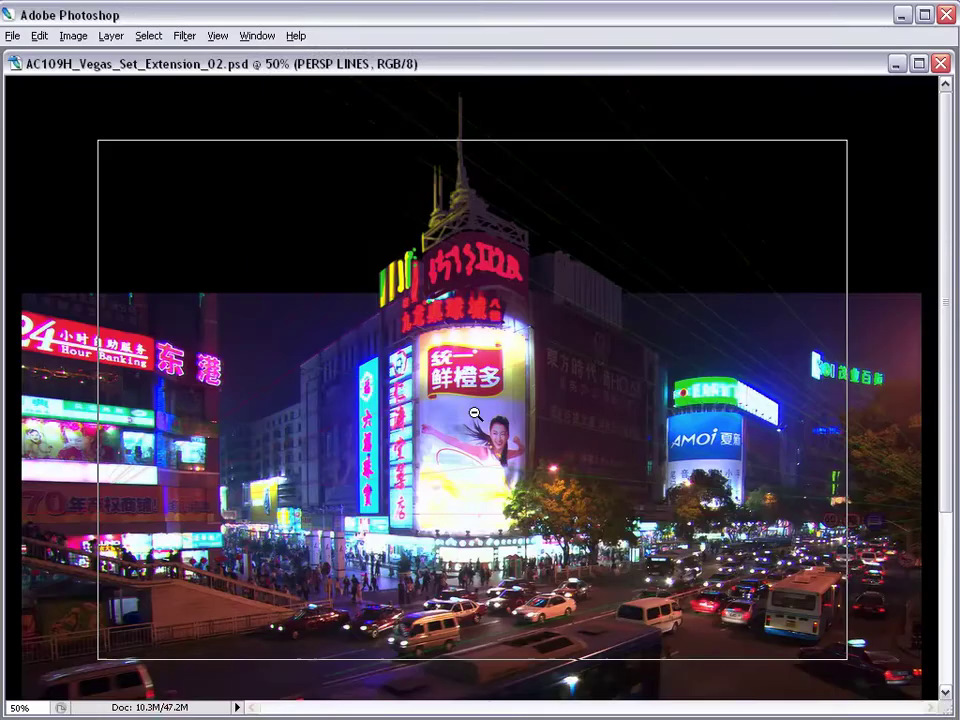
- Switch to Photoshop and open the rendered wireframe image alongside AC109H_Vegas_Set_Extension_02.psd
{"action": "left_click", "coordinate": [475, 413], "text": "alt"}
{"action": "left_click", "coordinate": [475, 413], "text": "alt"}
{"action": "key", "text": "Tab"}
{"action": "left_click", "coordinate": [818, 215]}
{"action": "key", "text": "ctrl+o"}
{"action": "left_click", "coordinate": [594, 107]}
{"action": "double_click", "coordinate": [336, 195]}
{"action": "double_click", "coordinate": [335, 135]}
{"action": "left_click_drag", "start_coordinate": [148, 107], "coordinate": [274, 141]}
- Check the image sizes of the wireframe render and the set extension document
{"action": "left_click", "coordinate": [73, 36]}
{"action": "left_click", "coordinate": [96, 163]}
{"action": "left_click", "coordinate": [491, 271]}
{"action": "left_click", "coordinate": [119, 146]}
{"action": "left_click", "coordinate": [73, 35]}
{"action": "left_click", "coordinate": [116, 160]}
{"action": "key", "text": "Escape"}
- Load the render's Alpha 1 channel as a selection and bring the selected wireframe into the set extension document as a new layer
{"action": "left_click", "coordinate": [553, 220]}
{"action": "left_click", "coordinate": [824, 104]}
{"action": "left_click", "coordinate": [798, 260], "text": "ctrl"}
{"action": "left_click_drag", "start_coordinate": [452, 220], "coordinate": [521, 292], "text": "ctrl"}
{"action": "left_click_drag", "start_coordinate": [644, 234], "coordinate": [474, 346], "text": "ctrl"}
{"action": "left_click_drag", "start_coordinate": [630, 260], "coordinate": [197, 298], "text": "ctrl"}
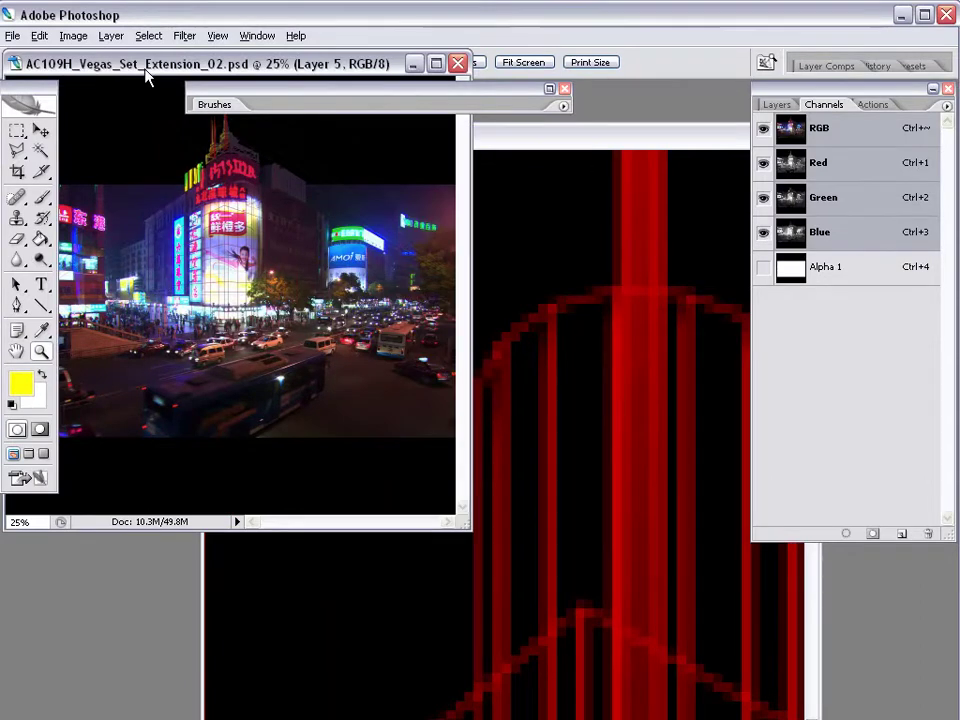
- Remove the black matte from the wireframe layer, Layer 5
{"action": "key", "text": "Tab"}
{"action": "key", "text": "ctrl+plus"}
{"action": "key", "text": "ctrl+plus"}
{"action": "key", "text": "Tab"}
{"action": "left_click", "coordinate": [776, 104]}
{"action": "left_click", "coordinate": [110, 36]}
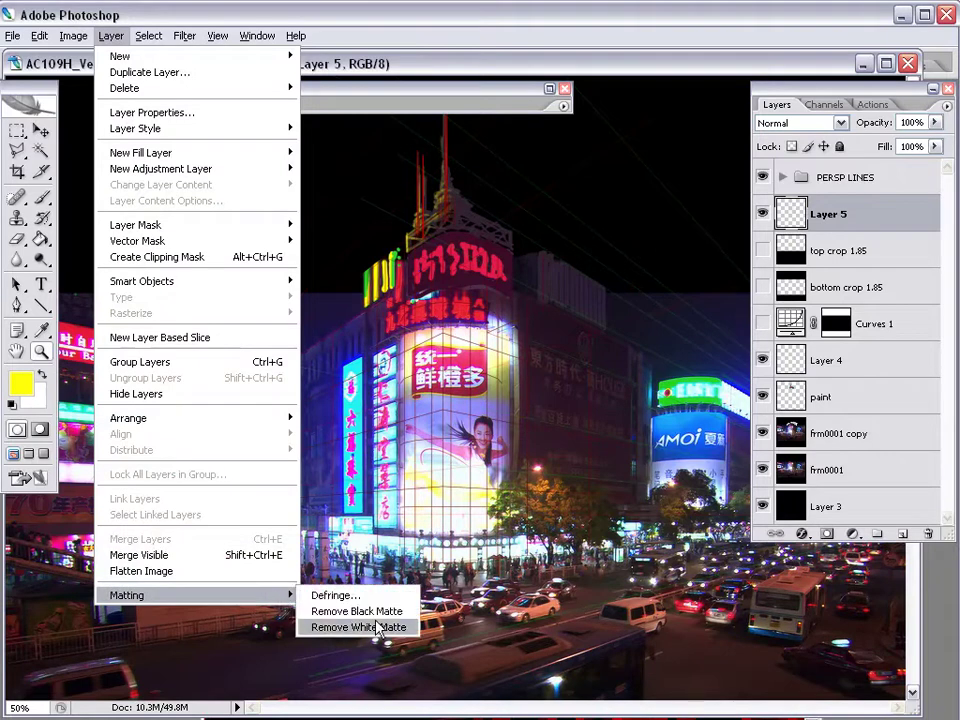
{"action": "left_click", "coordinate": [378, 611]}
- Hide the PERSP LINES group and add a Curves adjustment above top crop 1.85 that darkens the plate
{"action": "left_click", "coordinate": [763, 177]}
{"action": "left_click", "coordinate": [831, 251]}
{"action": "left_click", "coordinate": [853, 533]}
{"action": "left_click", "coordinate": [878, 622]}
{"action": "left_click_drag", "start_coordinate": [812, 88], "coordinate": [836, 148]}
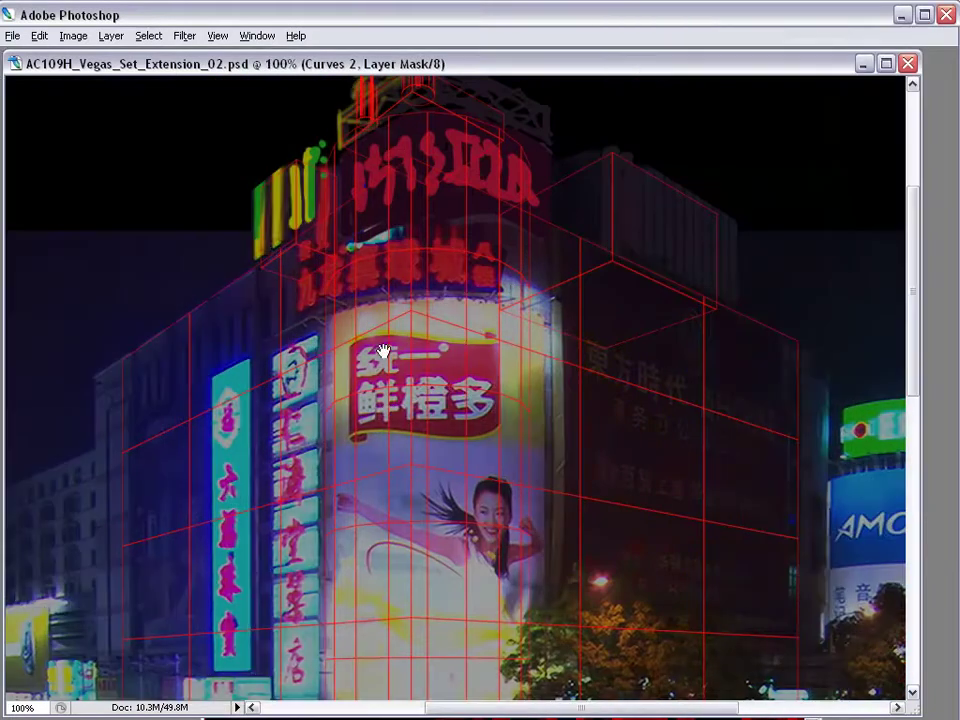
- Select Layer 5, turn its wireframe from red to cyan, and inspect the alignment around the rooftop masts
{"action": "left_click_drag", "start_coordinate": [383, 351], "coordinate": [375, 454]}
{"action": "left_click_drag", "start_coordinate": [405, 332], "coordinate": [416, 354]}
{"action": "key", "text": "Tab"}
{"action": "key", "text": "alt+bracketright"}
{"action": "key", "text": "Tab"}
{"action": "left_click_drag", "start_coordinate": [611, 315], "coordinate": [632, 354]}
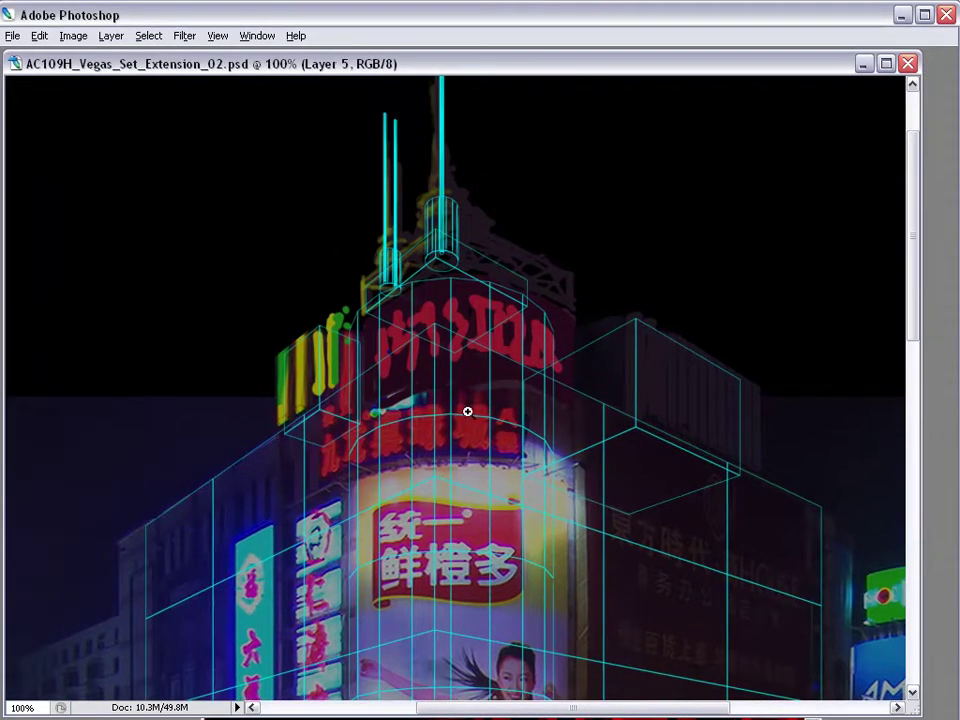
{"action": "left_click_drag", "start_coordinate": [438, 406], "coordinate": [446, 495]}
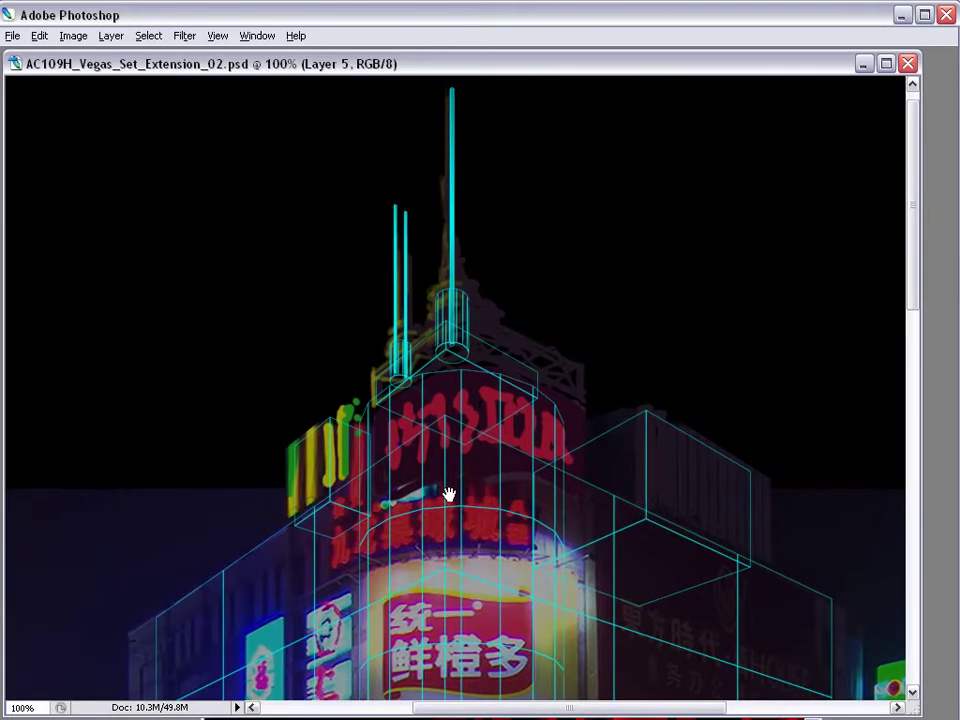
{"action": "left_click_drag", "start_coordinate": [467, 505], "coordinate": [467, 369]}
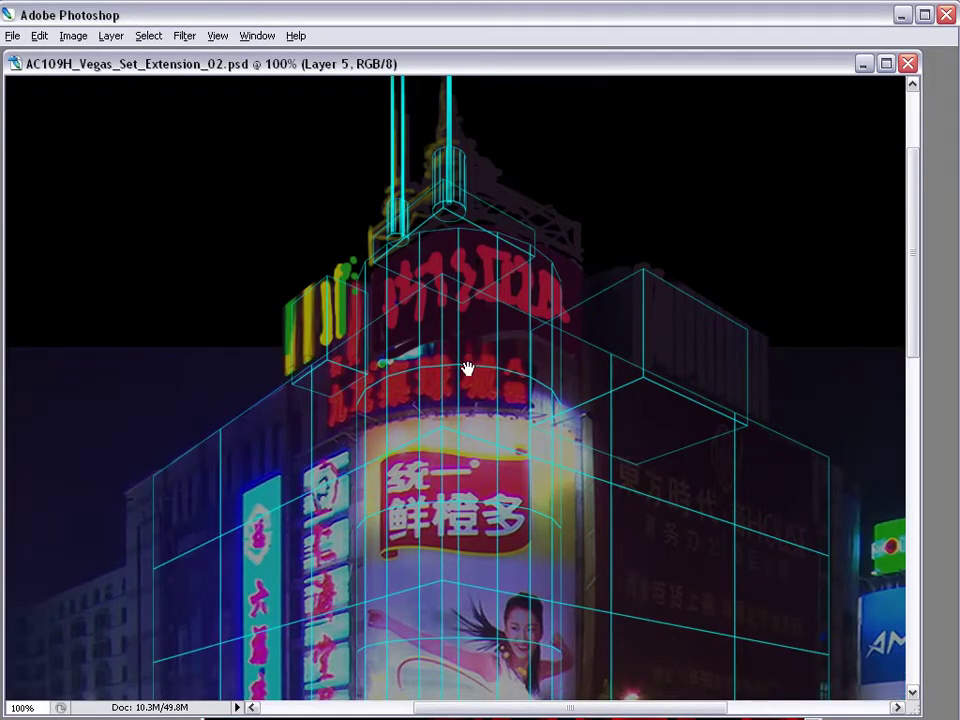